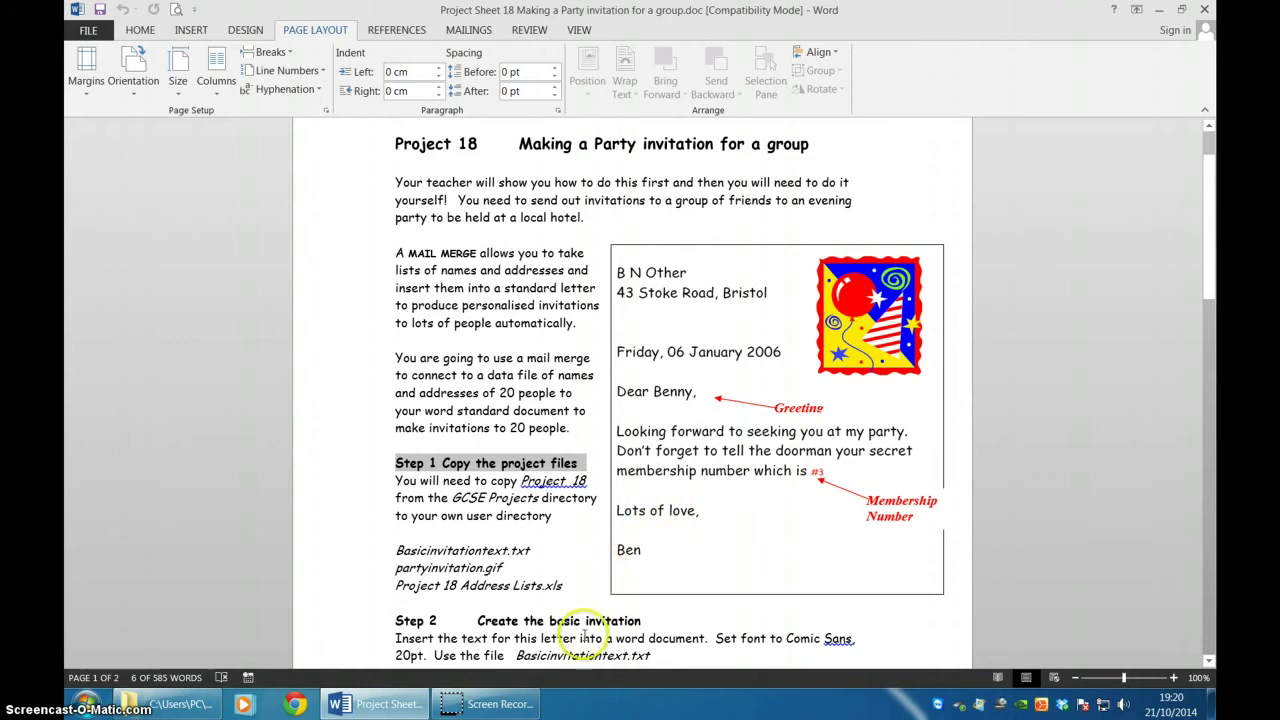
Open Basicinvitationtext.txt from the Project 18 folder and copy all of its text
{"action": "left_click", "coordinate": [147, 708]}
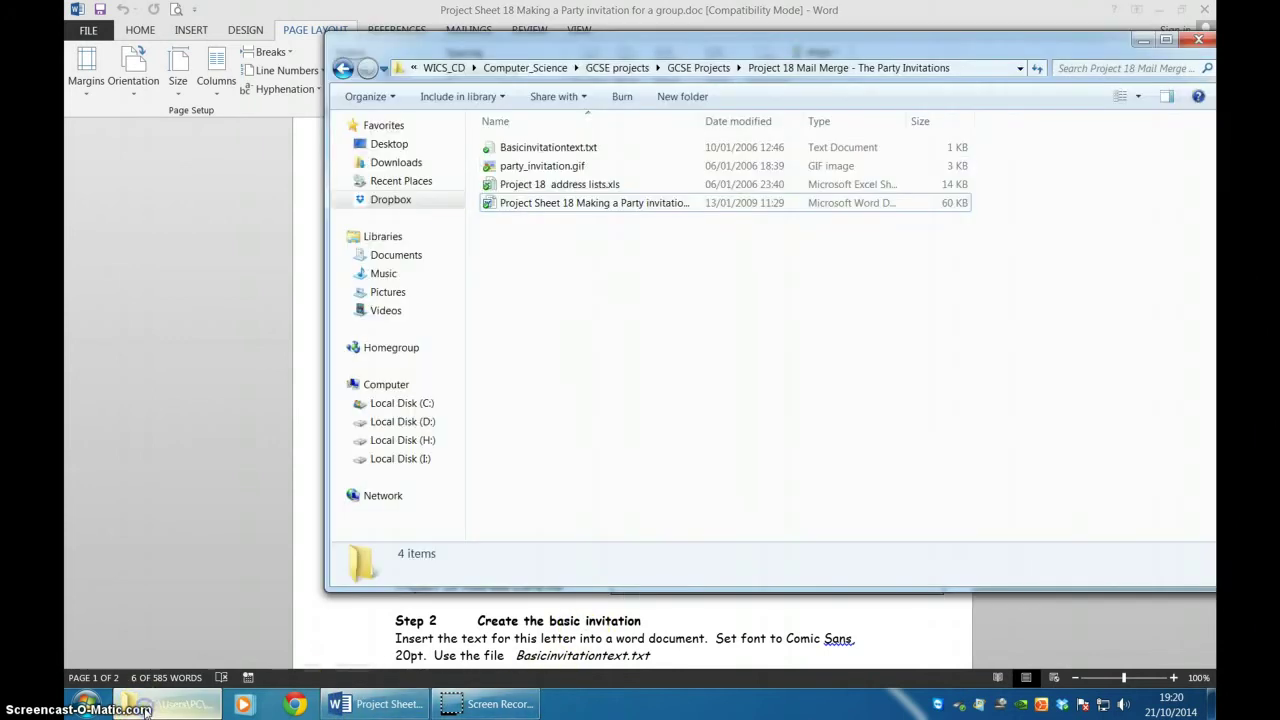
{"action": "double_click", "coordinate": [558, 149]}
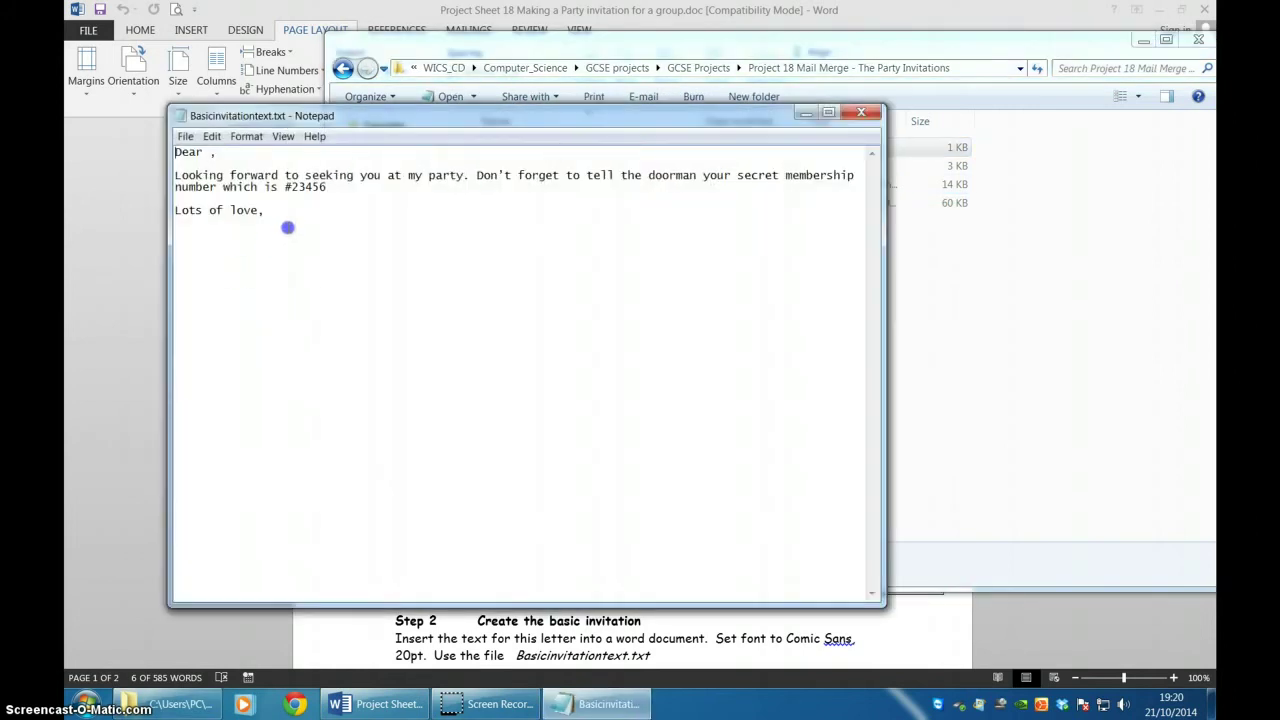
{"action": "left_click_drag", "start_coordinate": [287, 227], "coordinate": [118, 152]}
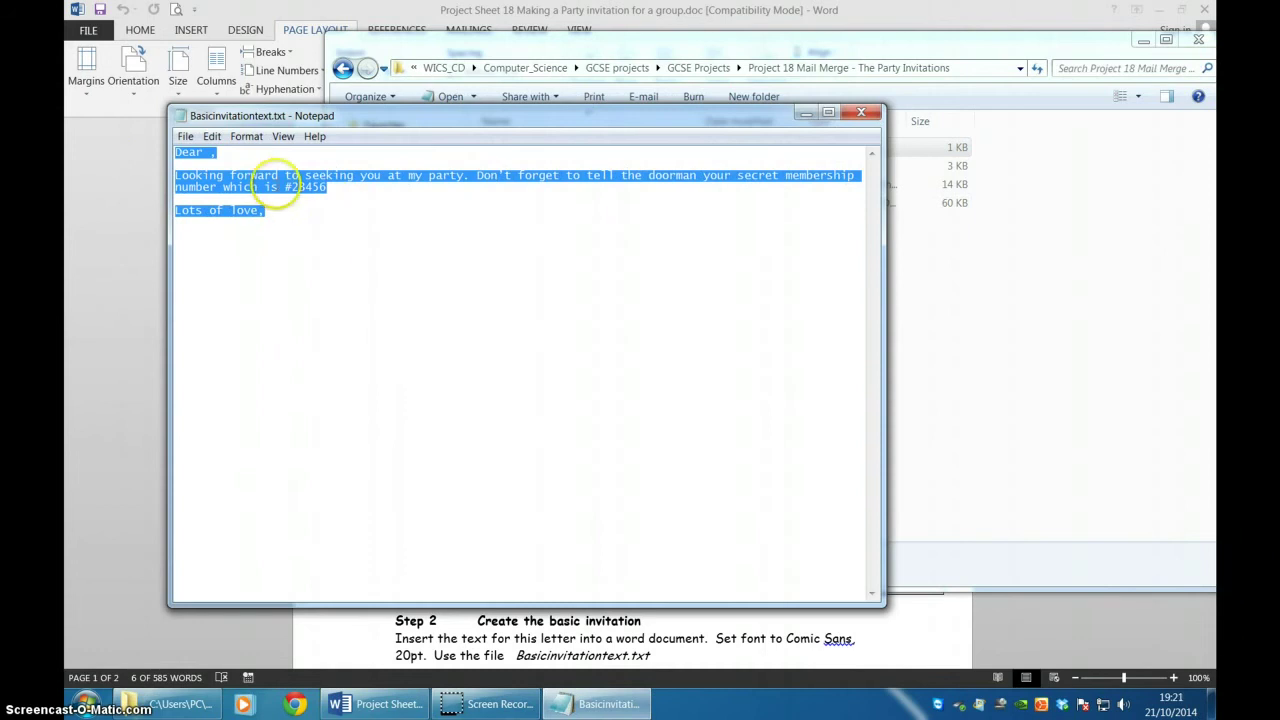
{"action": "right_click", "coordinate": [250, 180]}
{"action": "left_click", "coordinate": [288, 233]}
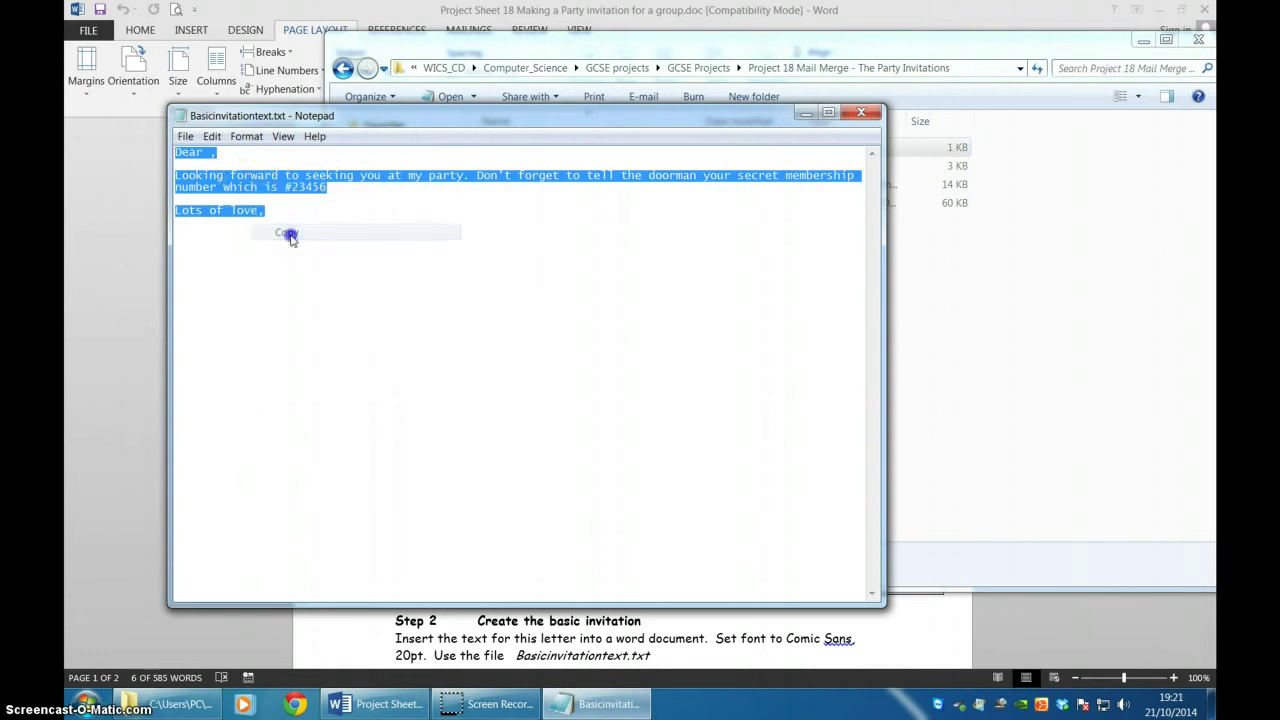
Create a new blank Word document and paste the copied invitation text into it
{"action": "left_click", "coordinate": [380, 704]}
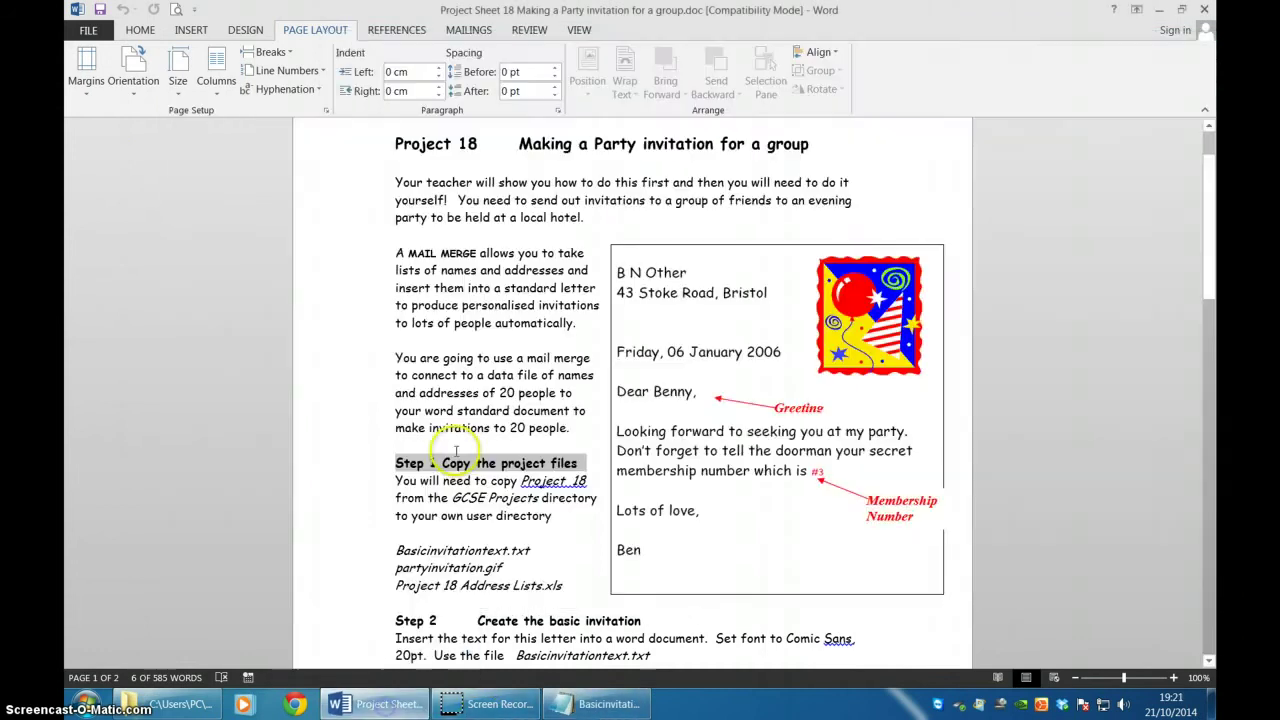
{"action": "left_click", "coordinate": [88, 33]}
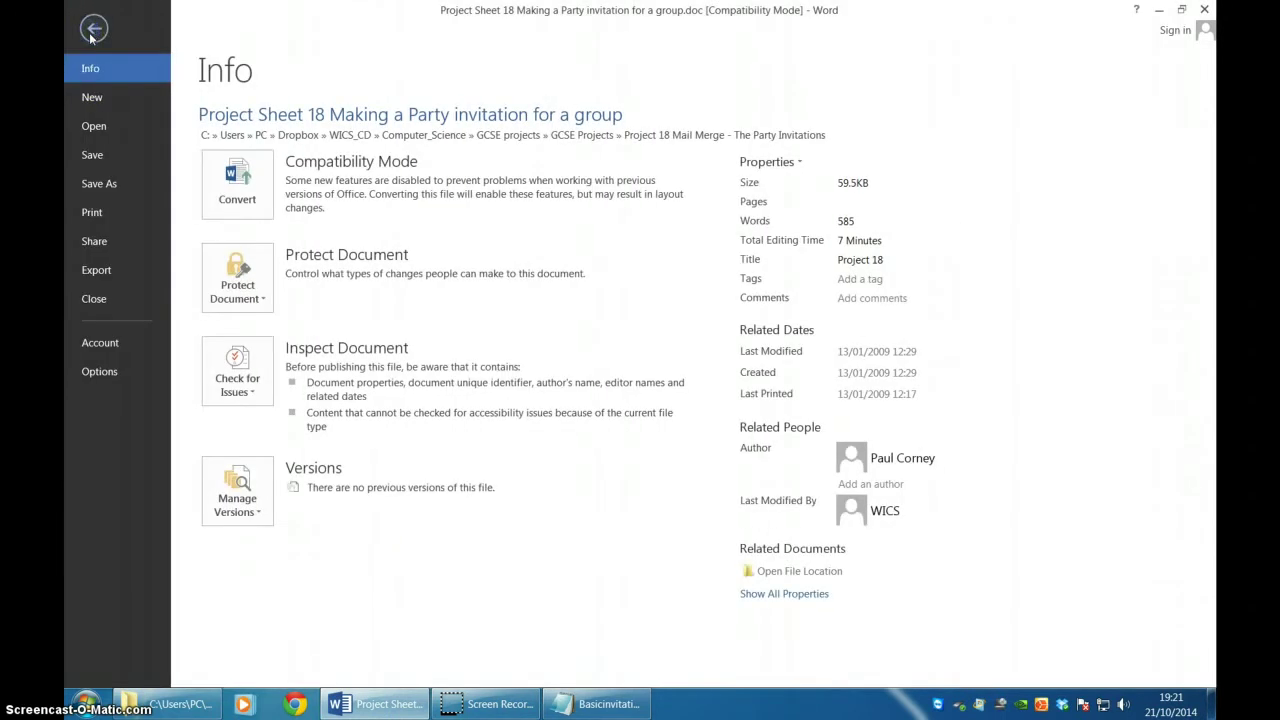
{"action": "left_click", "coordinate": [95, 97]}
{"action": "left_click", "coordinate": [297, 266]}
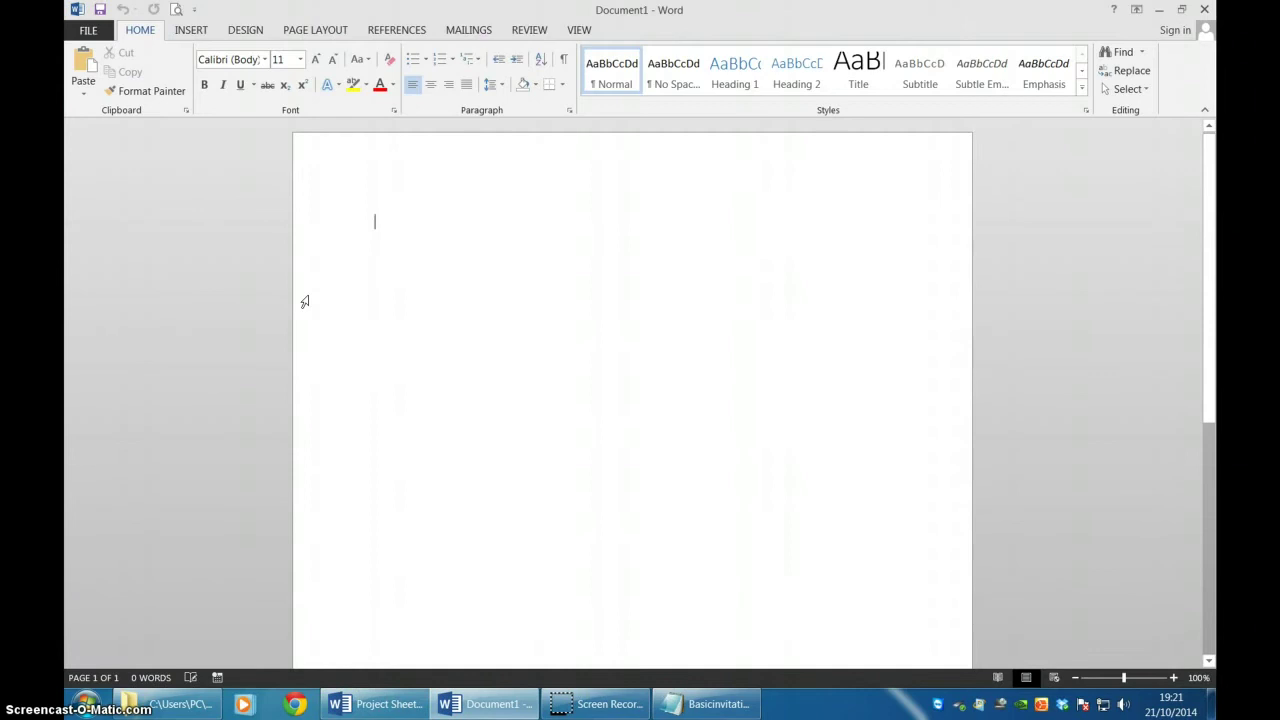
{"action": "key", "text": "ctrl+v"}
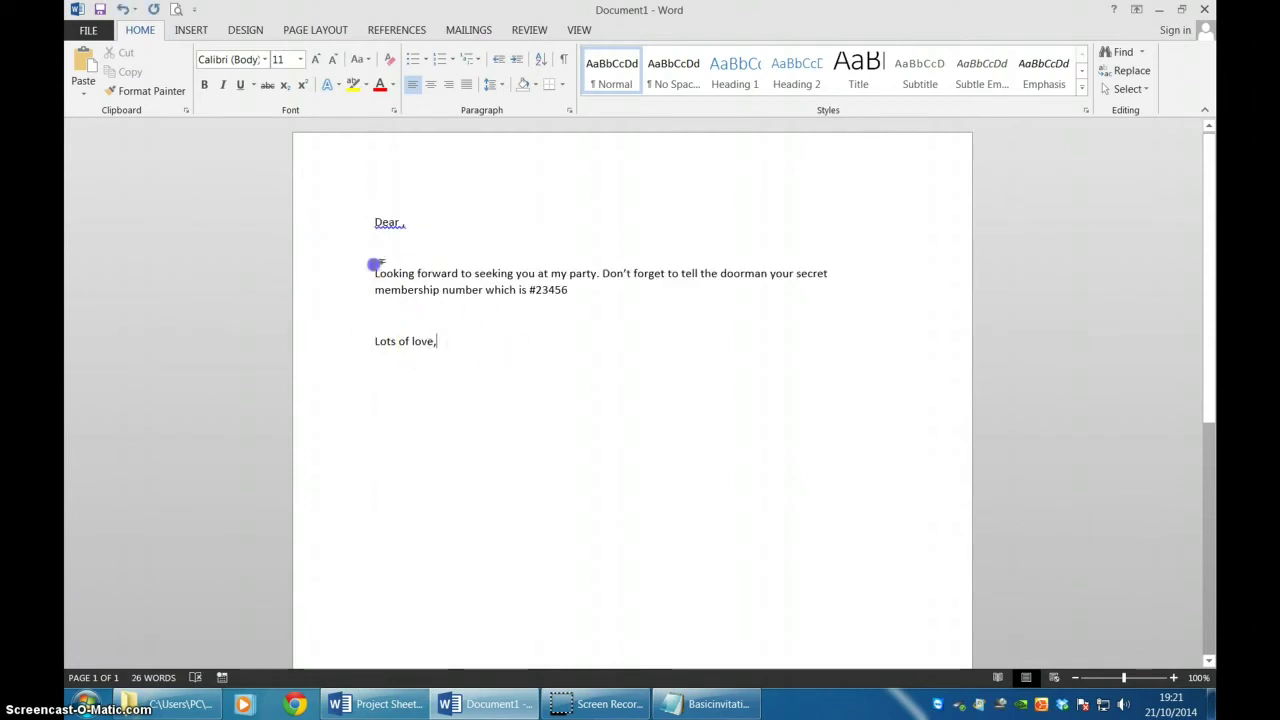
Format the whole invitation text in Comic Sans MS at 20 pt
{"action": "left_click_drag", "start_coordinate": [376, 265], "coordinate": [346, 214]}
{"action": "left_click", "coordinate": [300, 60]}
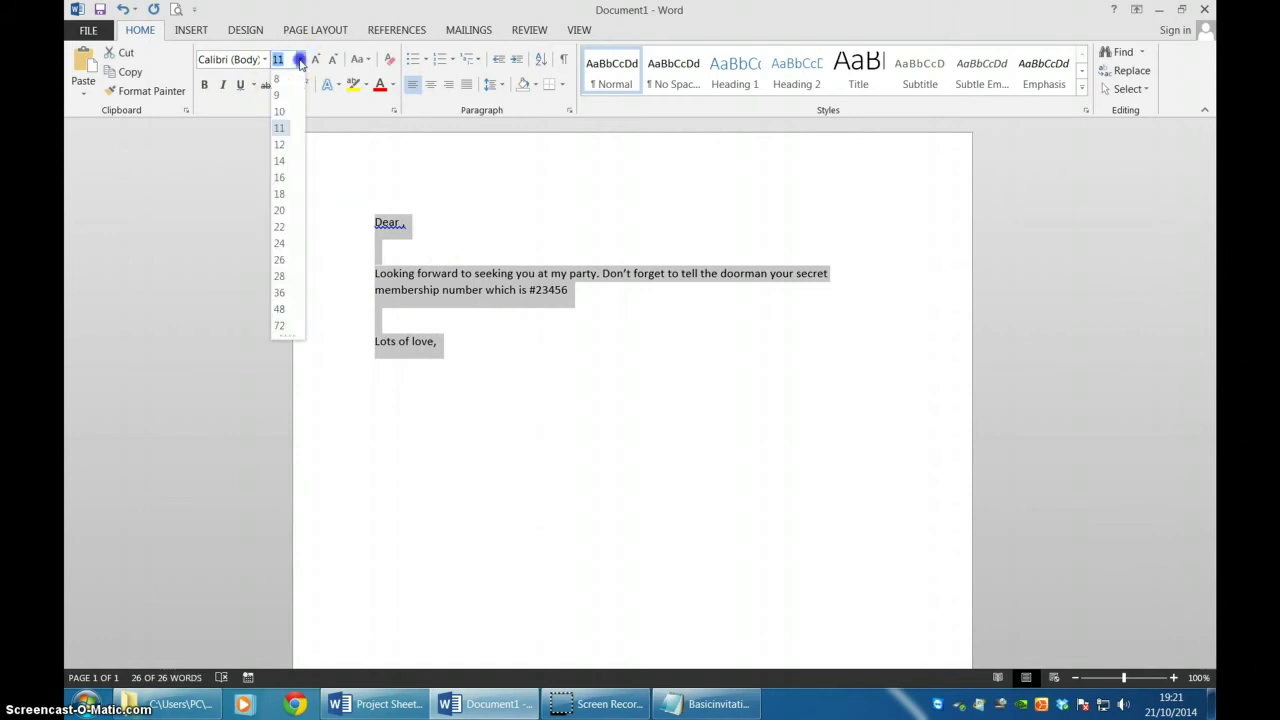
{"action": "left_click", "coordinate": [283, 210]}
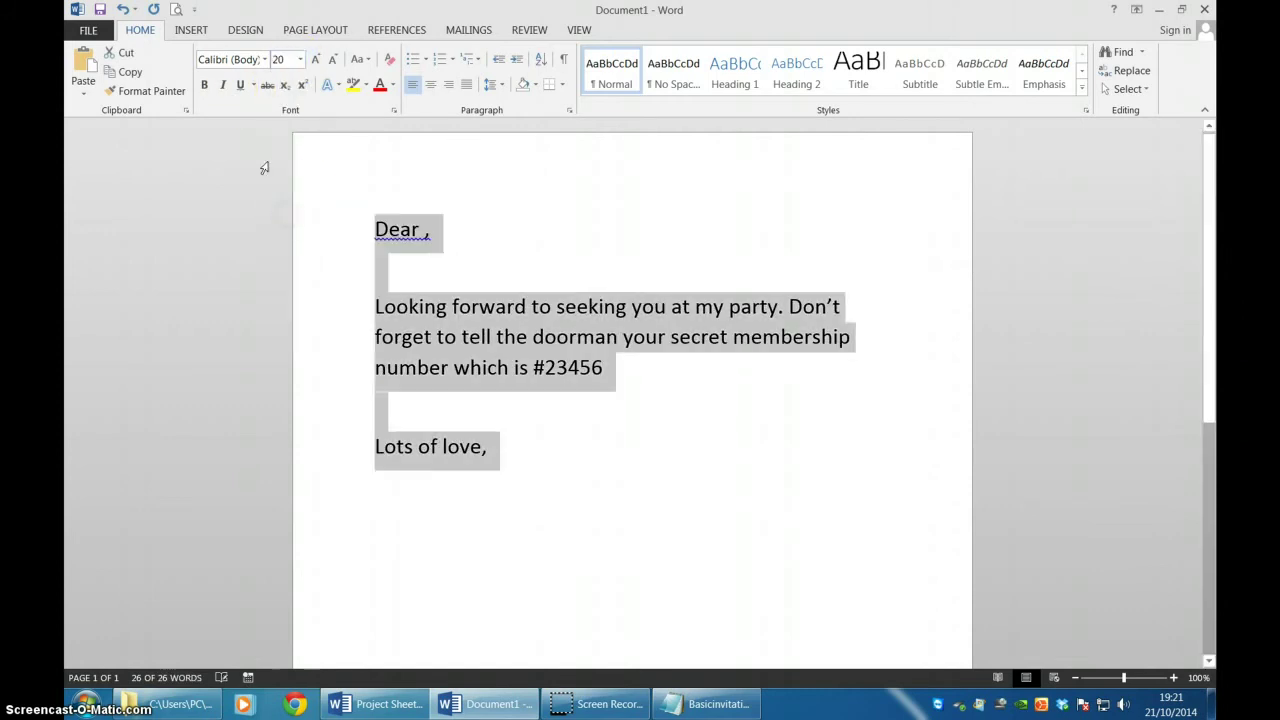
{"action": "left_click", "coordinate": [266, 60]}
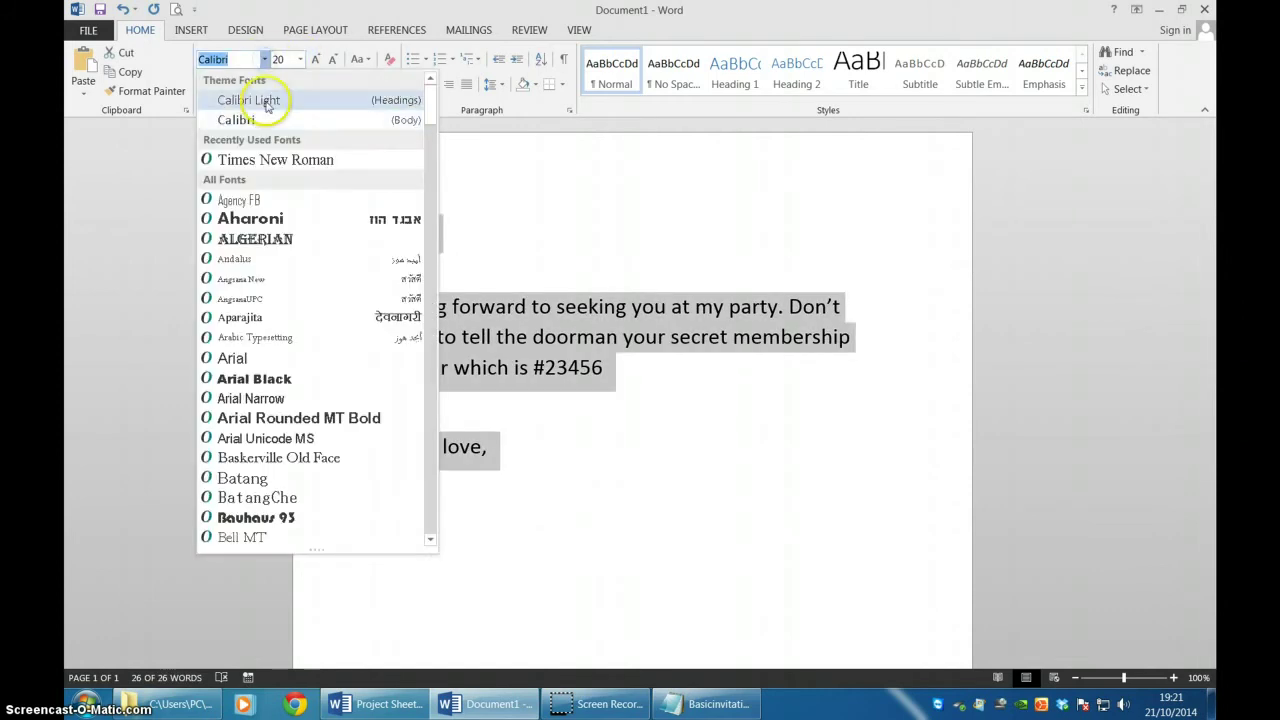
{"action": "scroll", "coordinate": [295, 290], "scroll_direction": "down", "scroll_amount": 14}
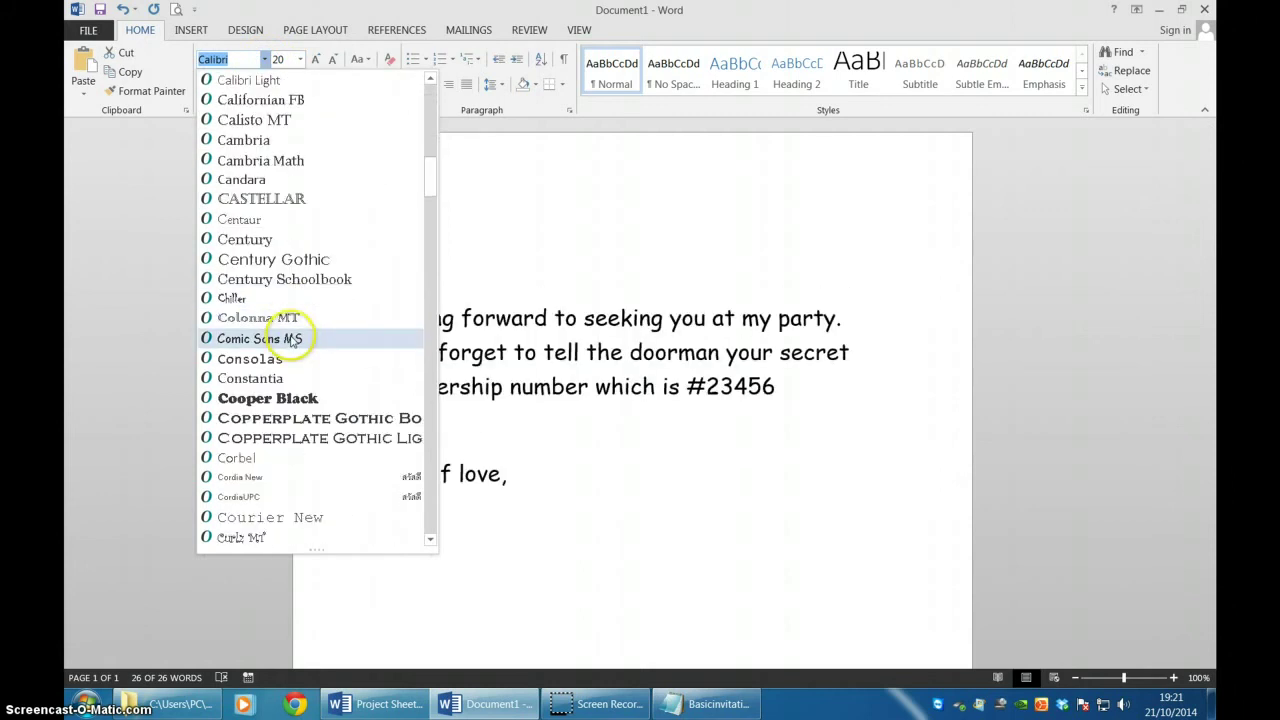
{"action": "left_click", "coordinate": [292, 338]}
{"action": "left_click", "coordinate": [676, 517]}
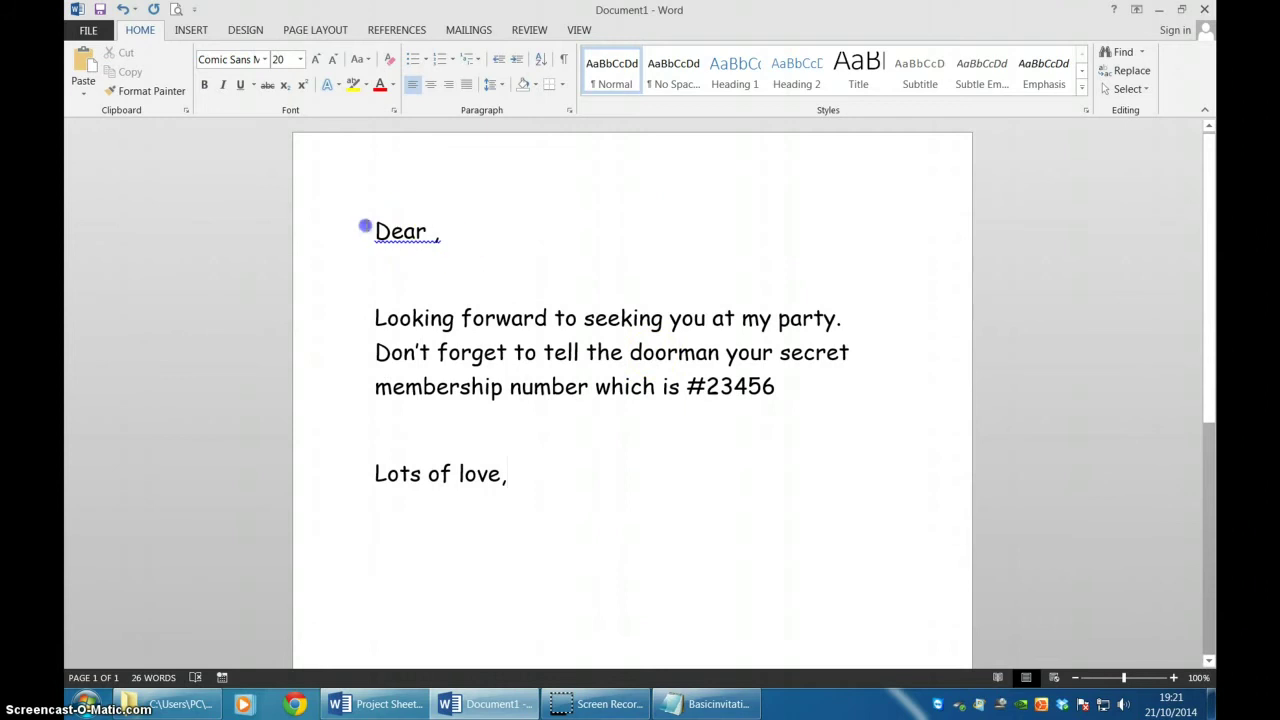
Add four blank lines above the "Dear ," greeting
{"action": "left_click", "coordinate": [372, 231]}
{"action": "key", "text": "Return"}
{"action": "key", "text": "Return"}
{"action": "key", "text": "Return"}
{"action": "key", "text": "Return"}
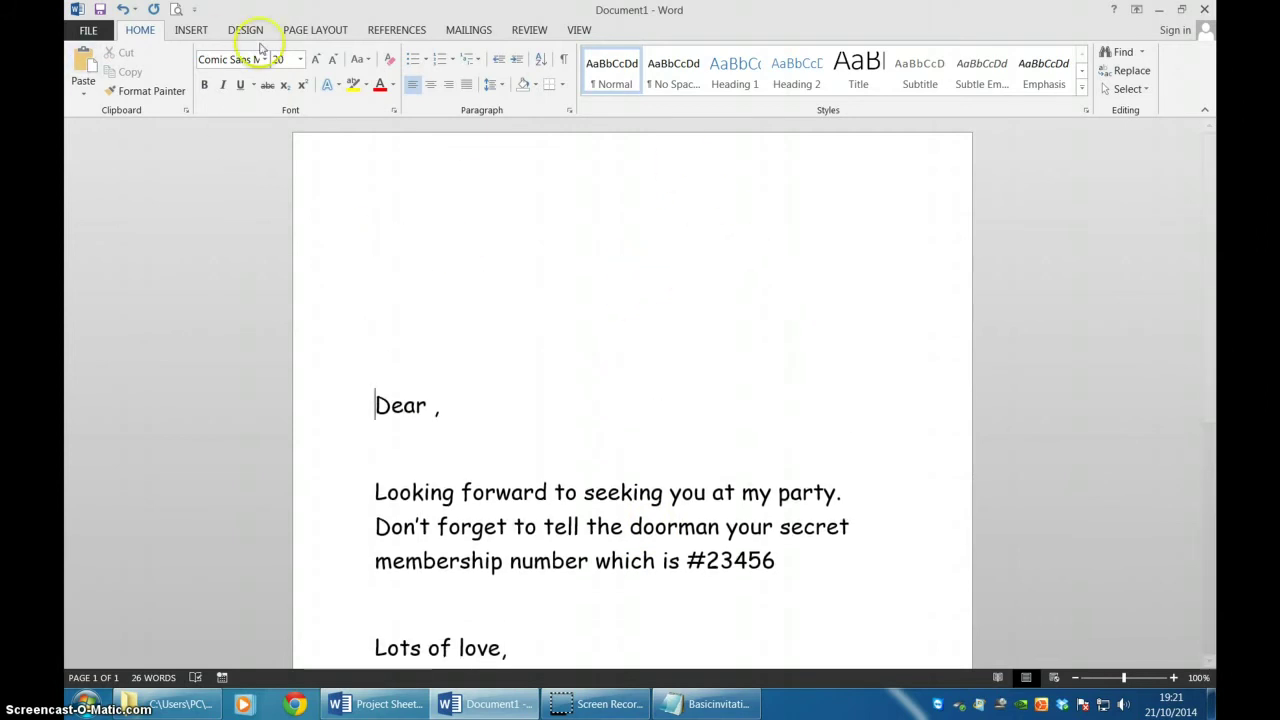
Start inserting a picture from file and browse to the Dropbox folder WICS_CD, Computer_Science
{"action": "left_click", "coordinate": [198, 31]}
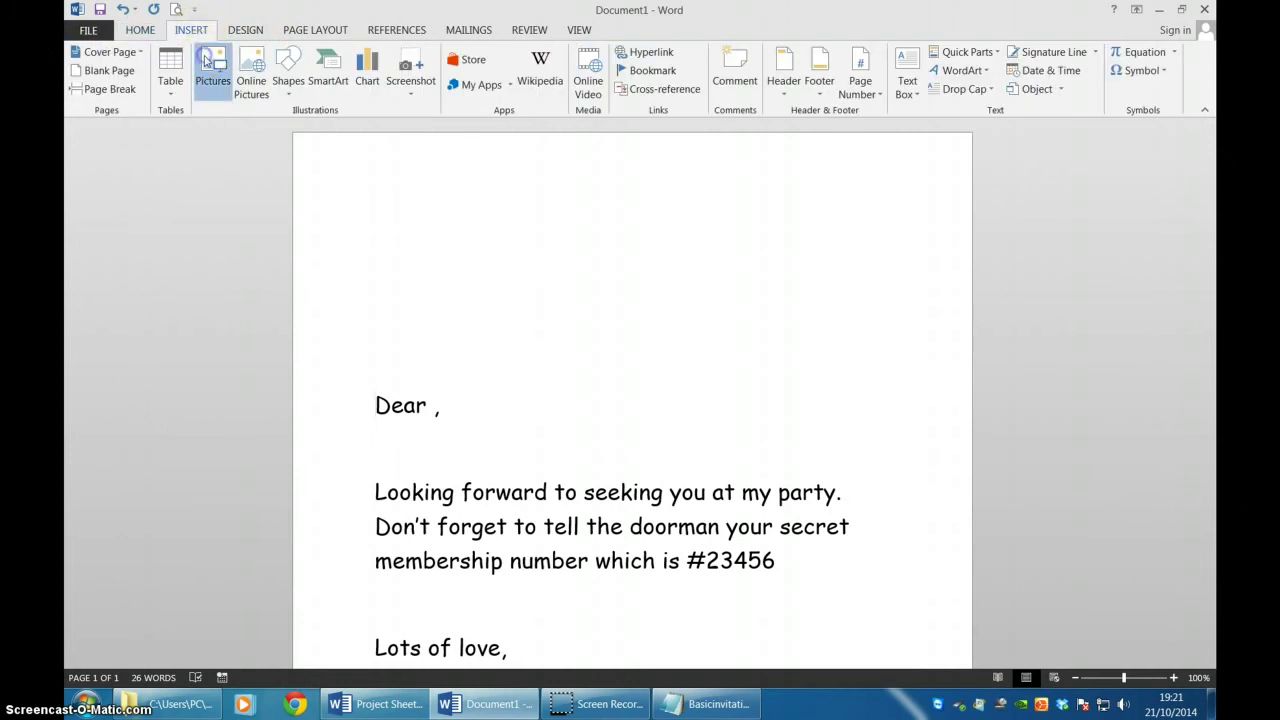
{"action": "left_click", "coordinate": [207, 62]}
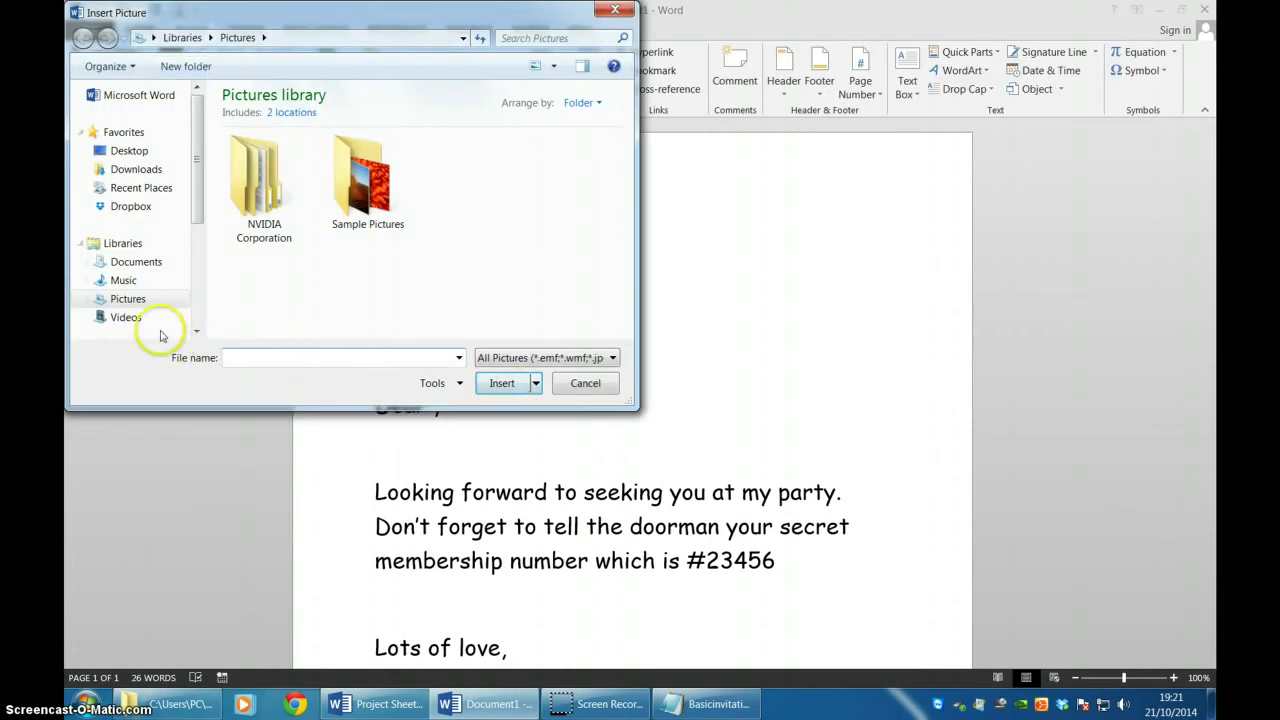
{"action": "left_click", "coordinate": [131, 207]}
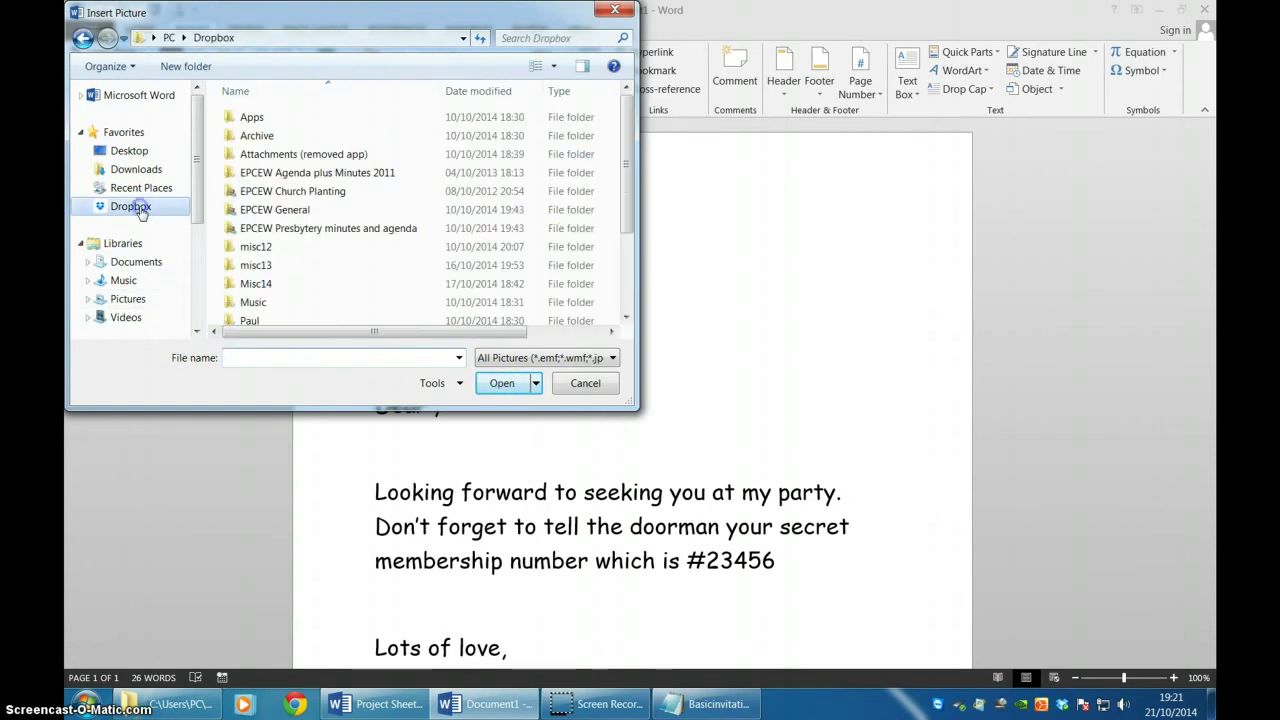
{"action": "left_click_drag", "start_coordinate": [627, 196], "coordinate": [627, 276]}
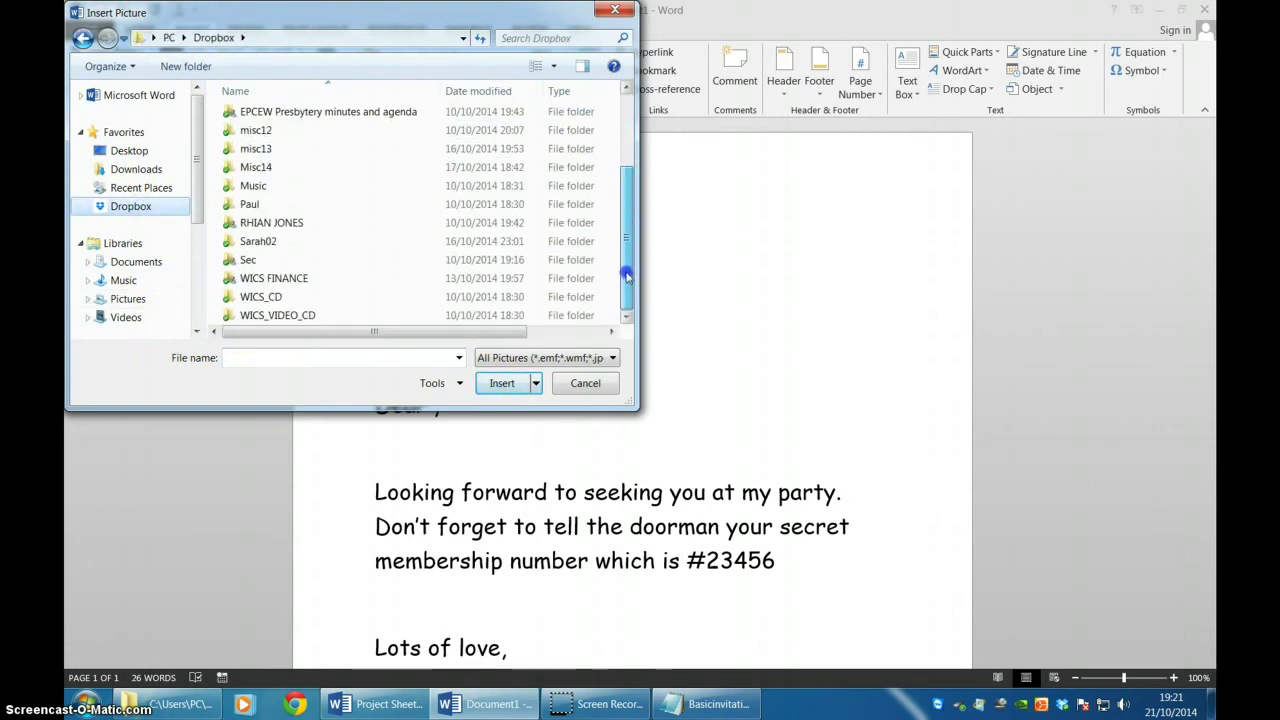
{"action": "double_click", "coordinate": [256, 298]}
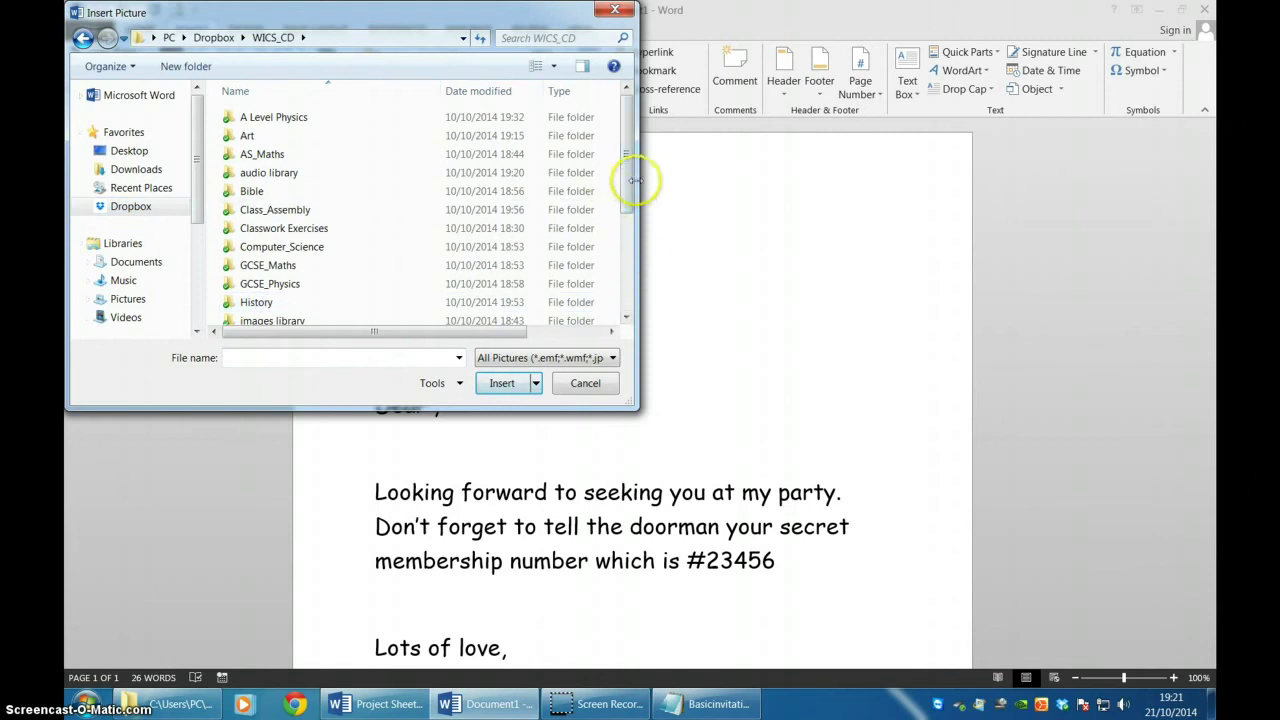
{"action": "left_click_drag", "start_coordinate": [628, 182], "coordinate": [625, 268]}
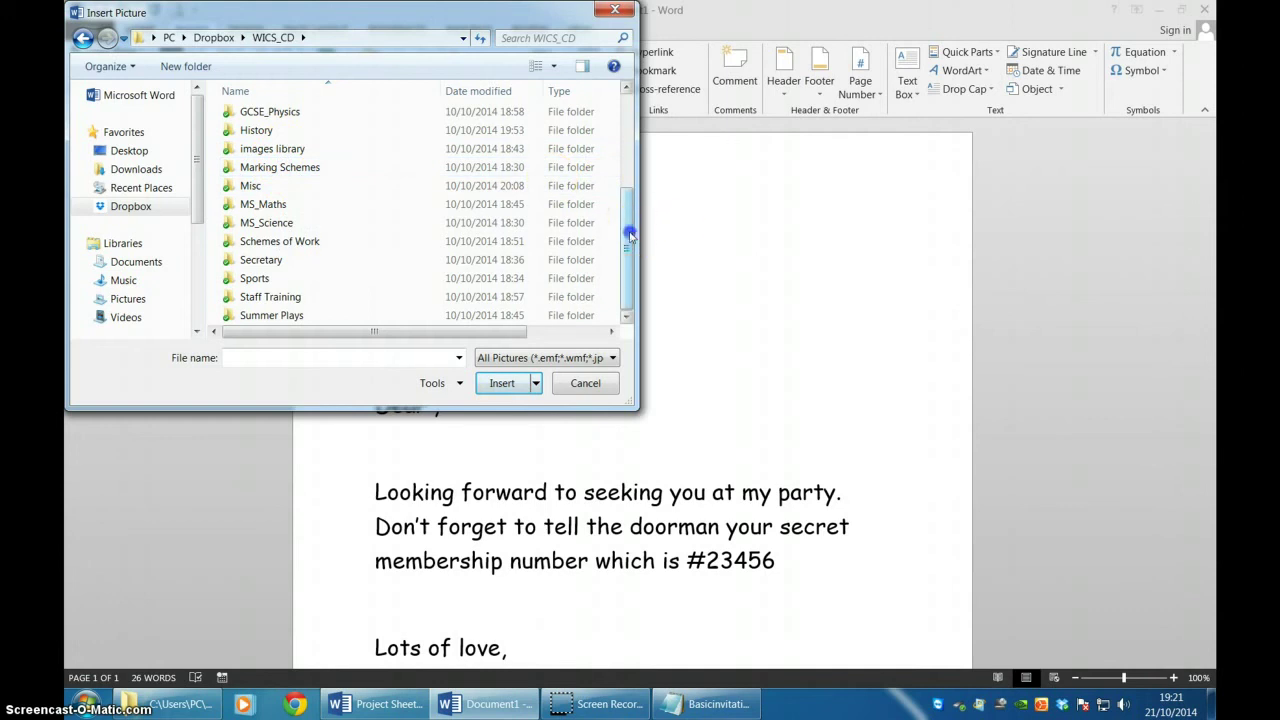
{"action": "scroll", "coordinate": [630, 233], "scroll_direction": "up", "scroll_amount": 2}
{"action": "double_click", "coordinate": [275, 170]}
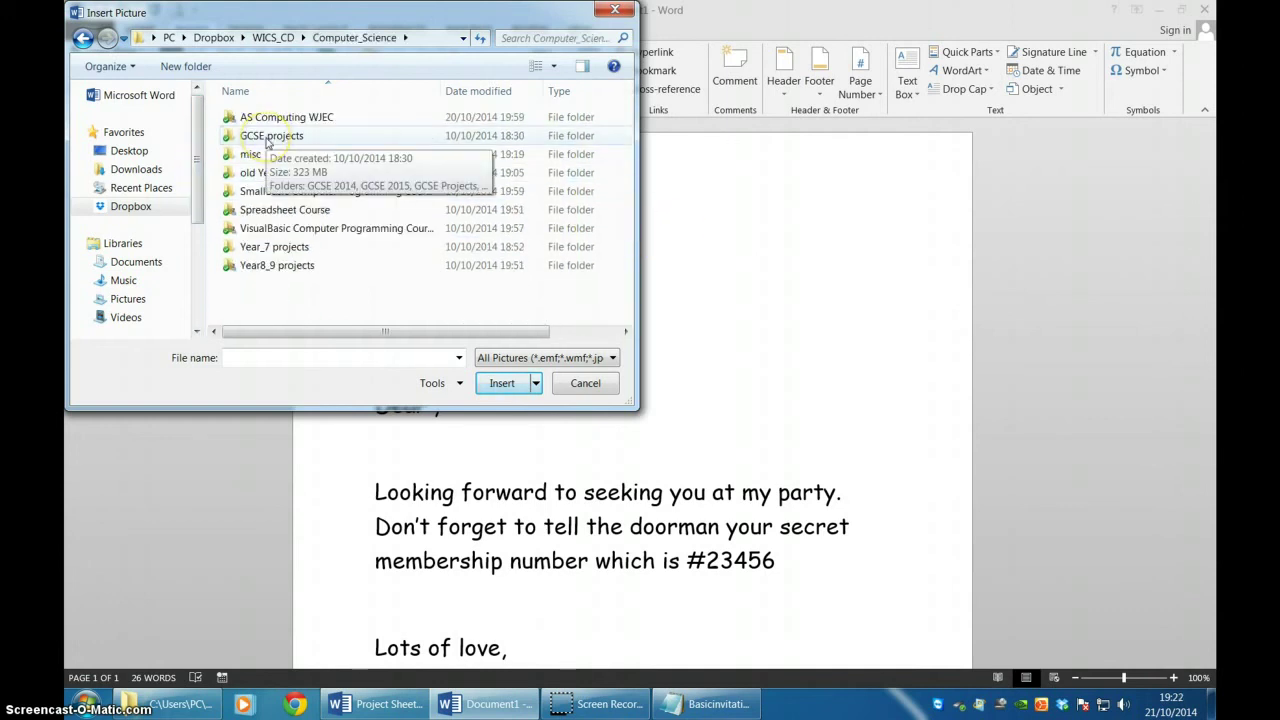
Insert party_invitation.gif from GCSE projects, GCSE Projects, Project 18 Mail Merge - The Party Invitations at the greeting
{"action": "double_click", "coordinate": [267, 140]}
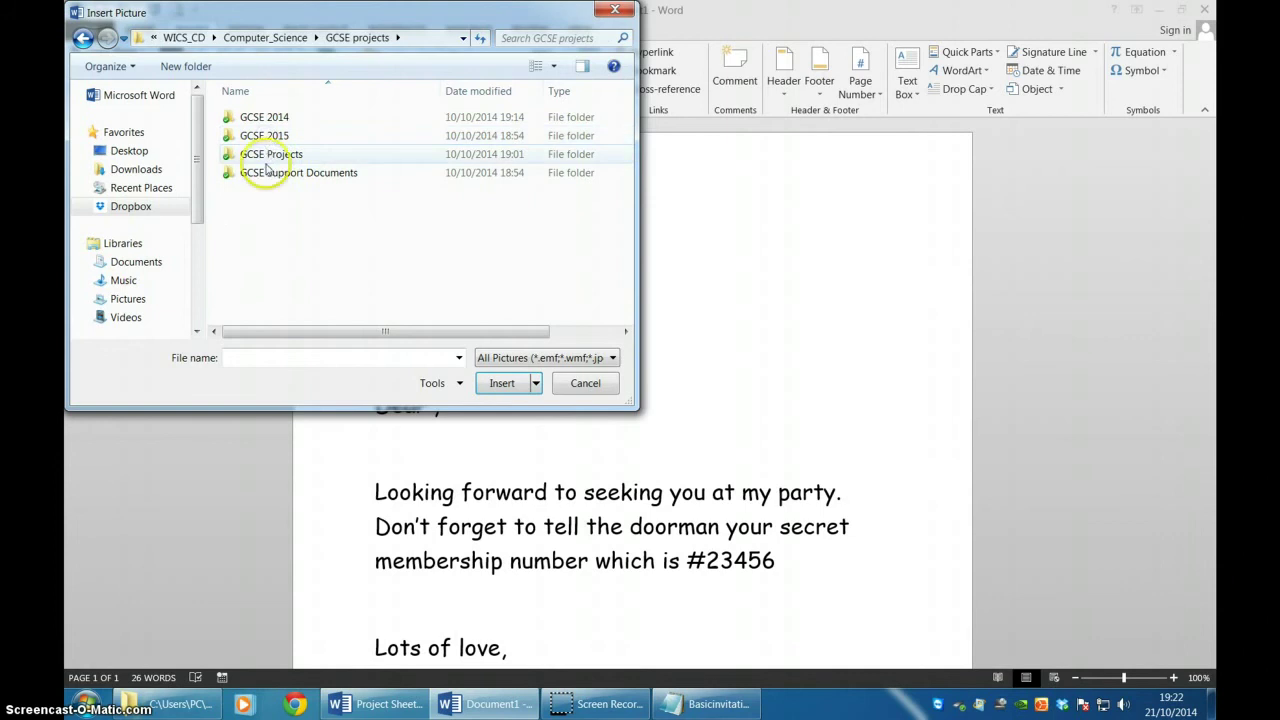
{"action": "double_click", "coordinate": [270, 154]}
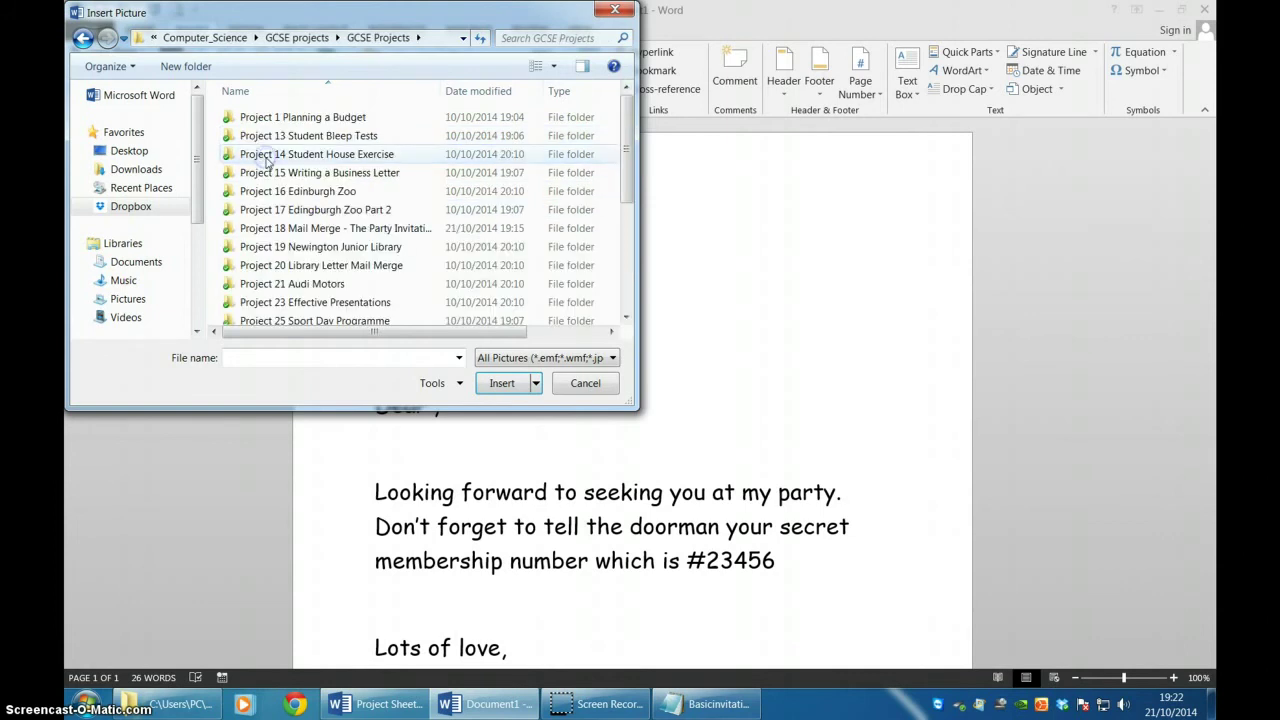
{"action": "double_click", "coordinate": [305, 231]}
{"action": "left_click", "coordinate": [305, 176]}
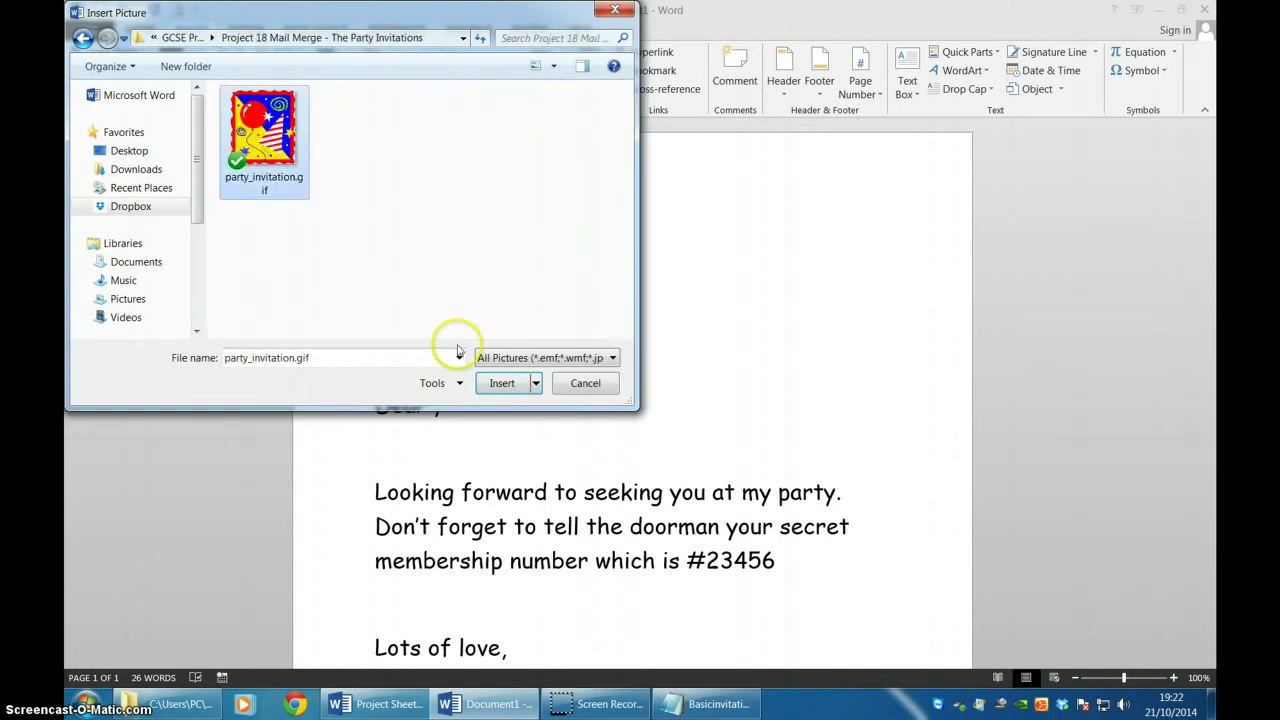
{"action": "left_click", "coordinate": [502, 385]}
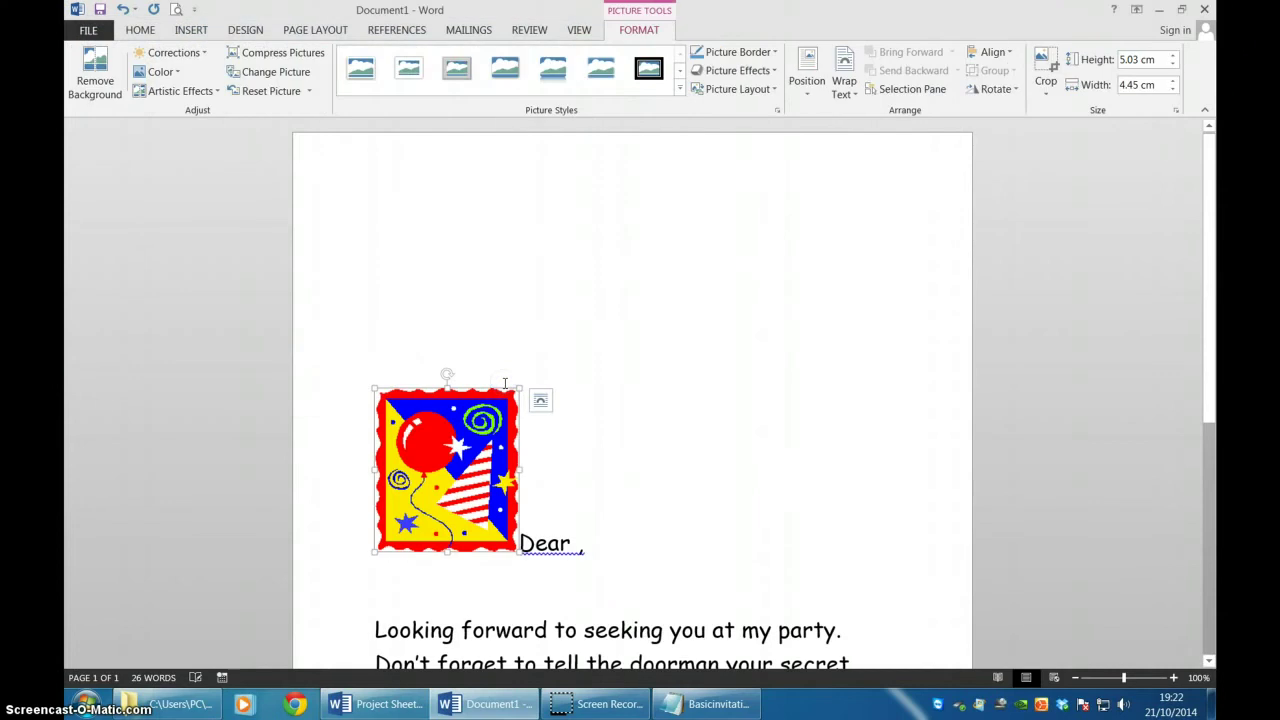
Push the "Dear ," greeting two lines down so it sits below the picture
{"action": "left_click", "coordinate": [547, 511]}
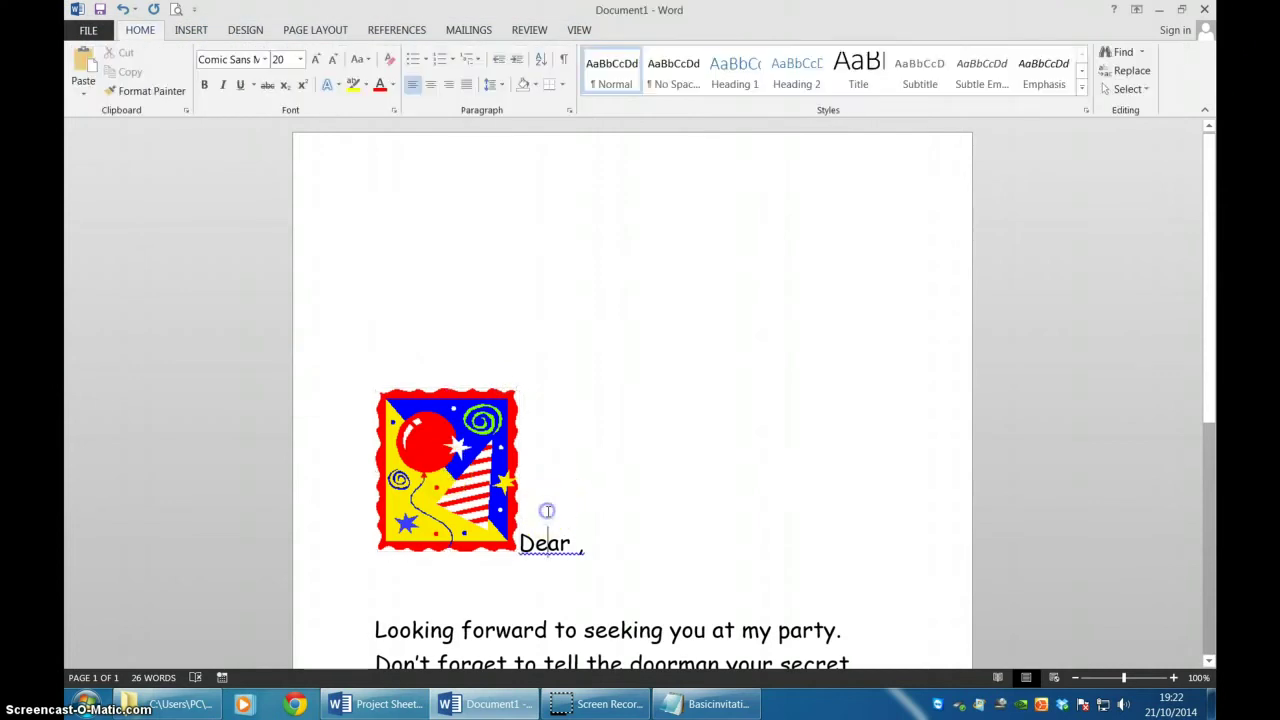
{"action": "key", "text": "Return"}
{"action": "key", "text": "Return"}
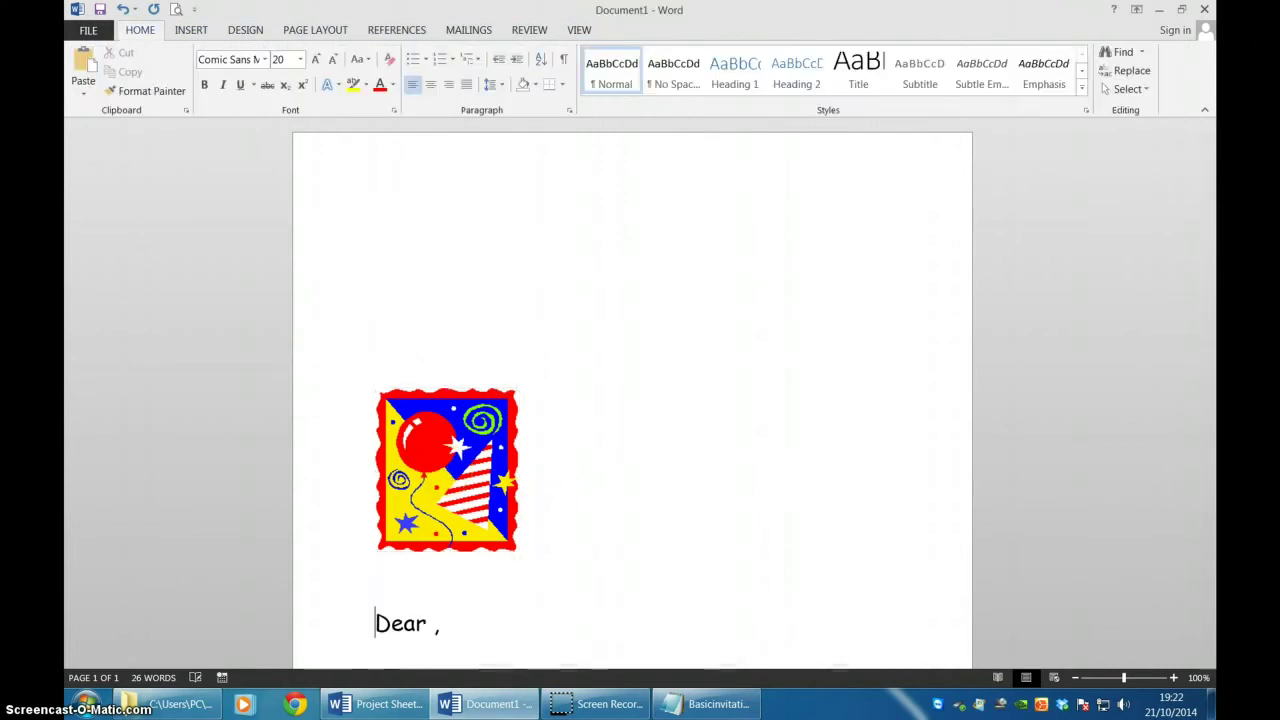
{"action": "left_click", "coordinate": [522, 506]}
Set the party picture's text wrapping to Tight and move it to the upper-right corner of the page
{"action": "left_click", "coordinate": [422, 478]}
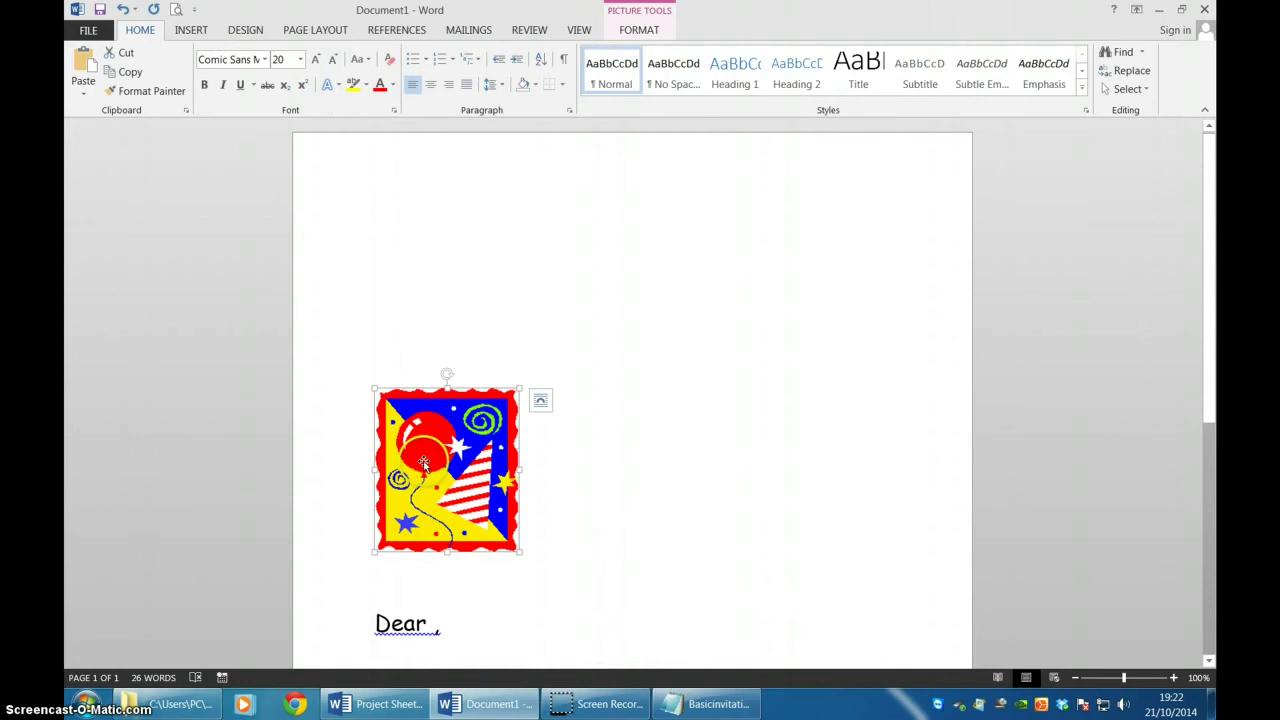
{"action": "right_click", "coordinate": [453, 470]}
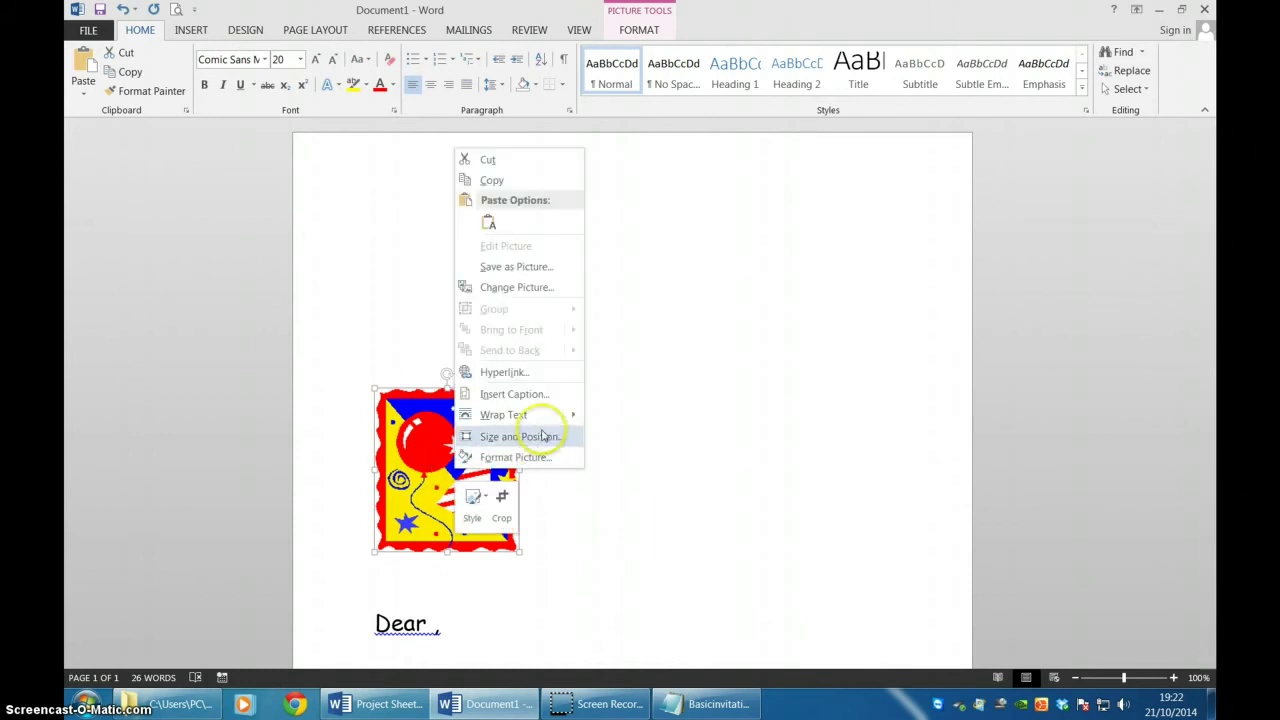
{"action": "mouse_move", "coordinate": [541, 423]}
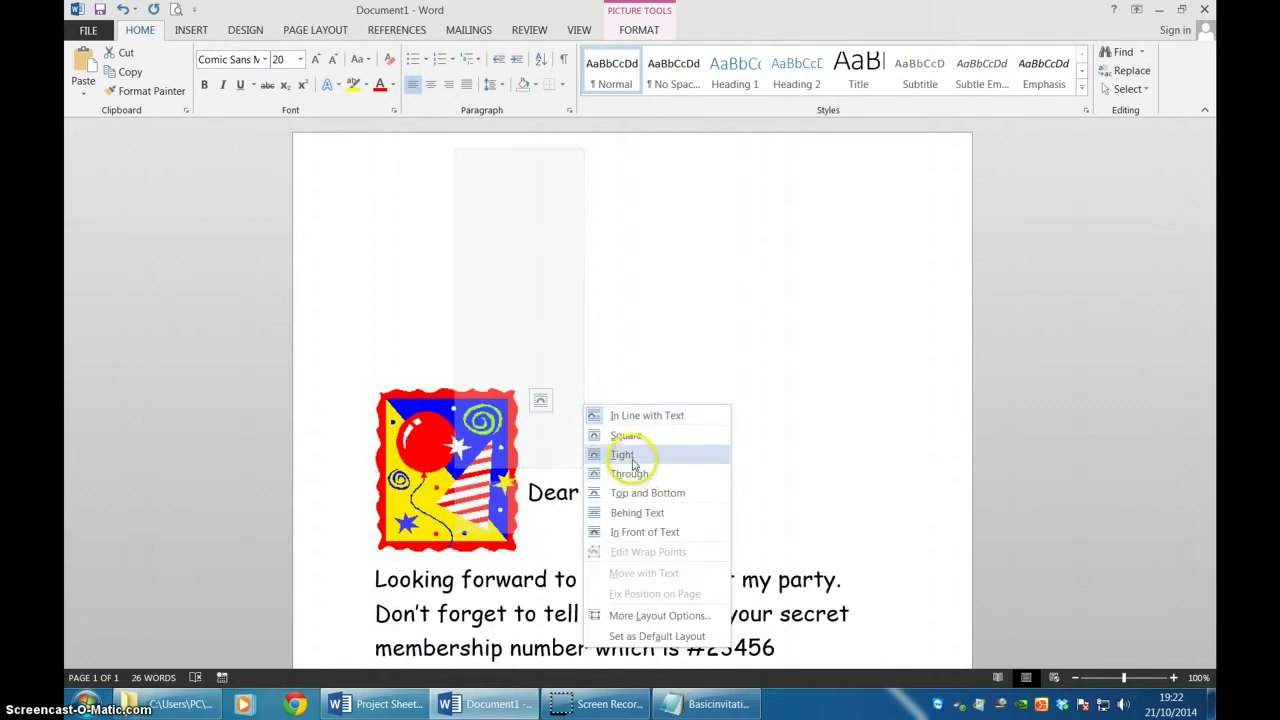
{"action": "left_click", "coordinate": [626, 455]}
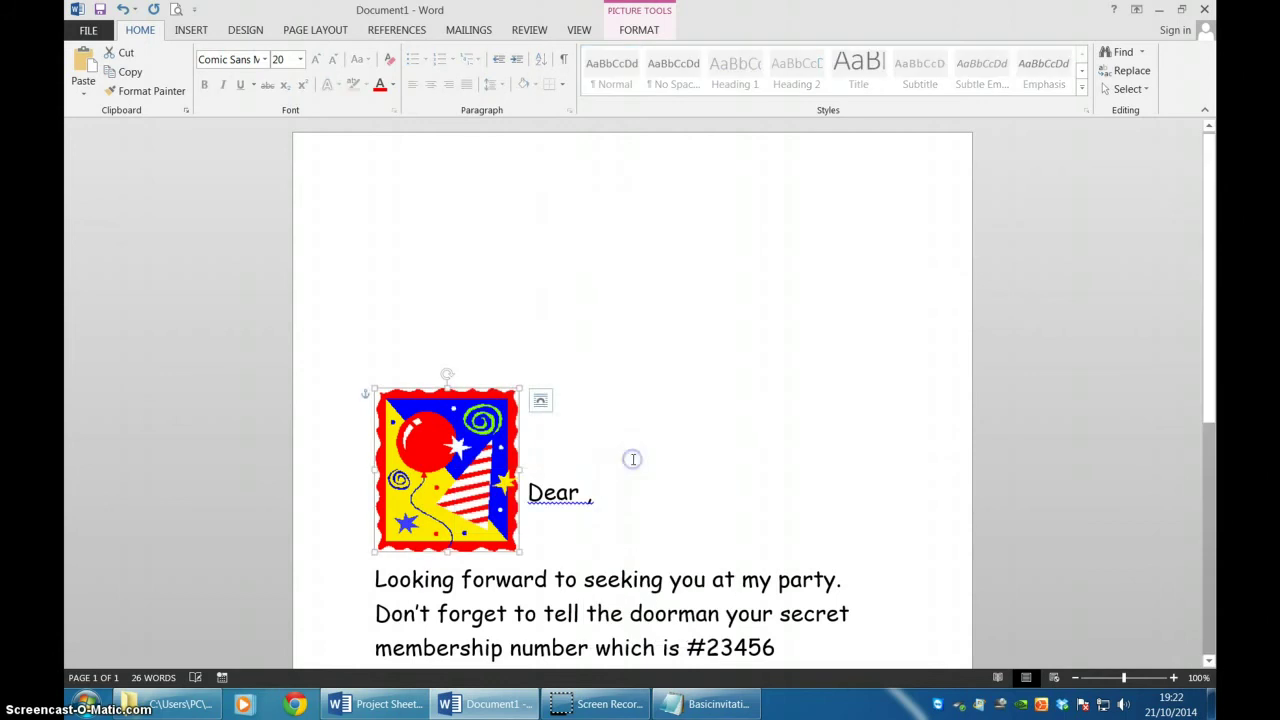
{"action": "left_click_drag", "start_coordinate": [407, 462], "coordinate": [843, 265]}
{"action": "left_click", "coordinate": [528, 461]}
Look over the invitation's layout and return to the project sheet to read the instructions from Step 2 onwards
{"action": "scroll", "coordinate": [496, 566], "scroll_direction": "down", "scroll_amount": 2}
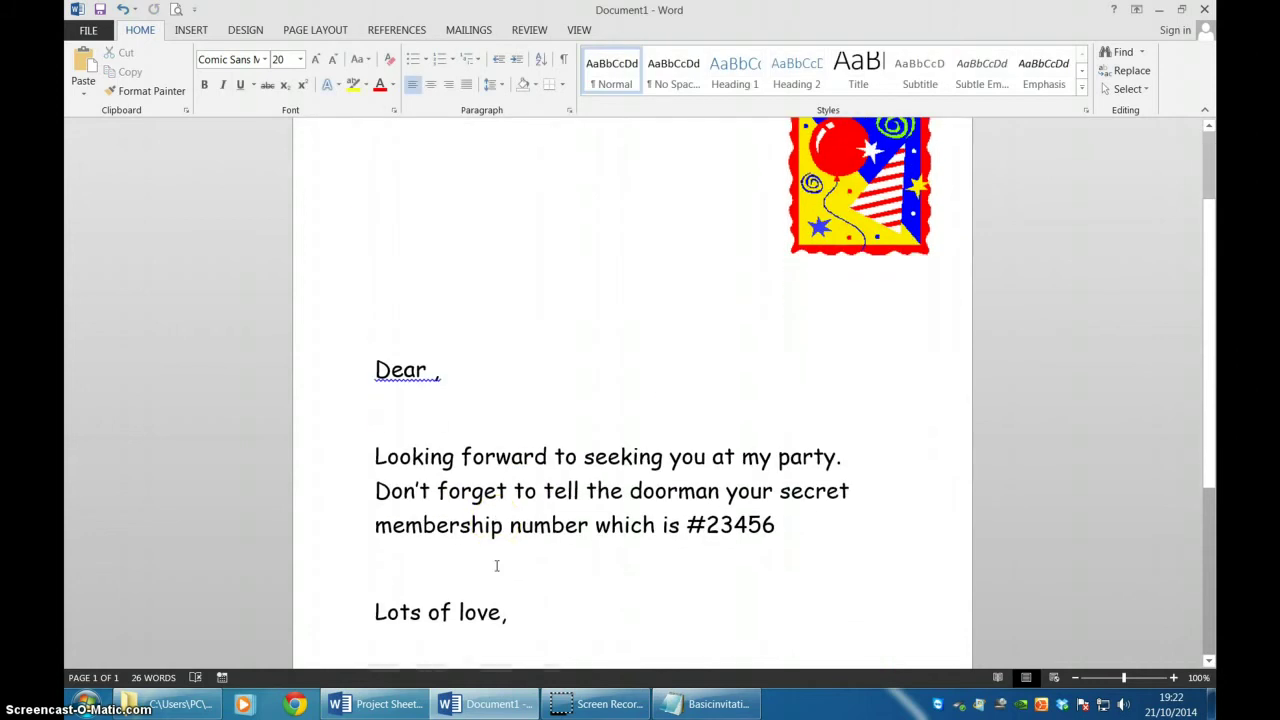
{"action": "scroll", "coordinate": [496, 566], "scroll_direction": "up", "scroll_amount": 1}
{"action": "scroll", "coordinate": [496, 566], "scroll_direction": "up", "scroll_amount": 2}
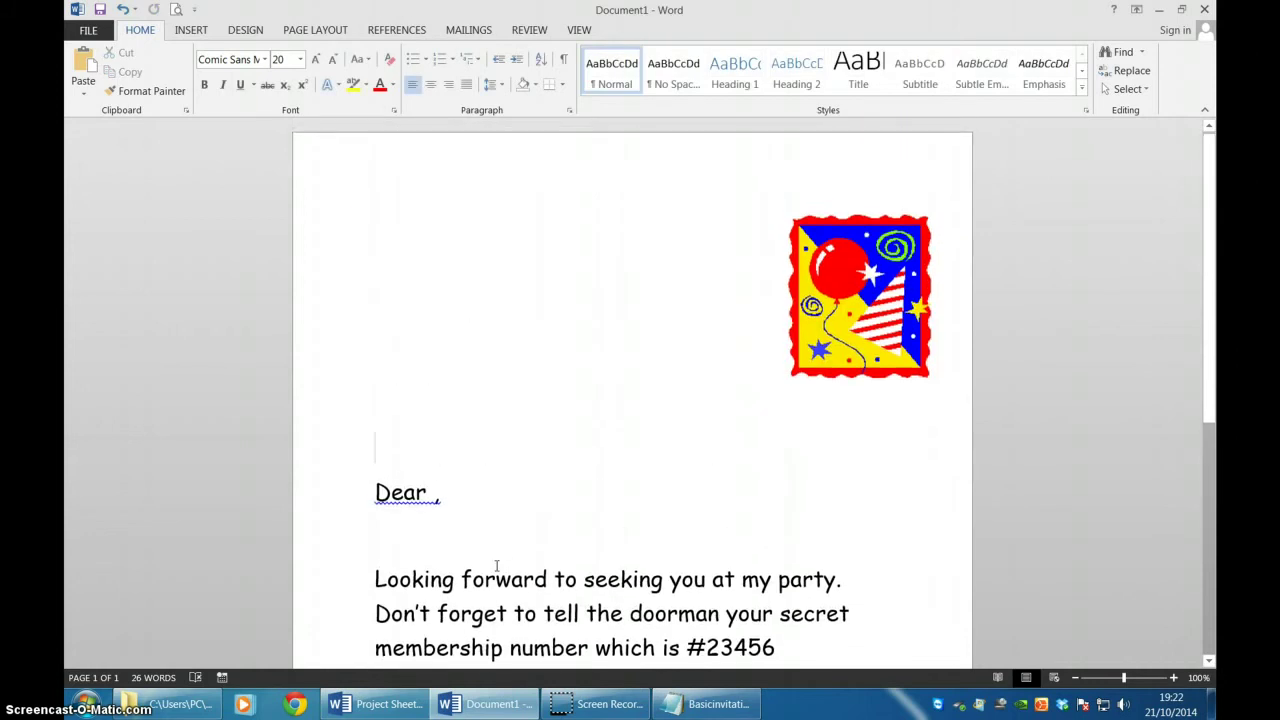
{"action": "scroll", "coordinate": [496, 566], "scroll_direction": "down", "scroll_amount": 2}
{"action": "left_click", "coordinate": [396, 706]}
{"action": "left_click", "coordinate": [351, 451]}
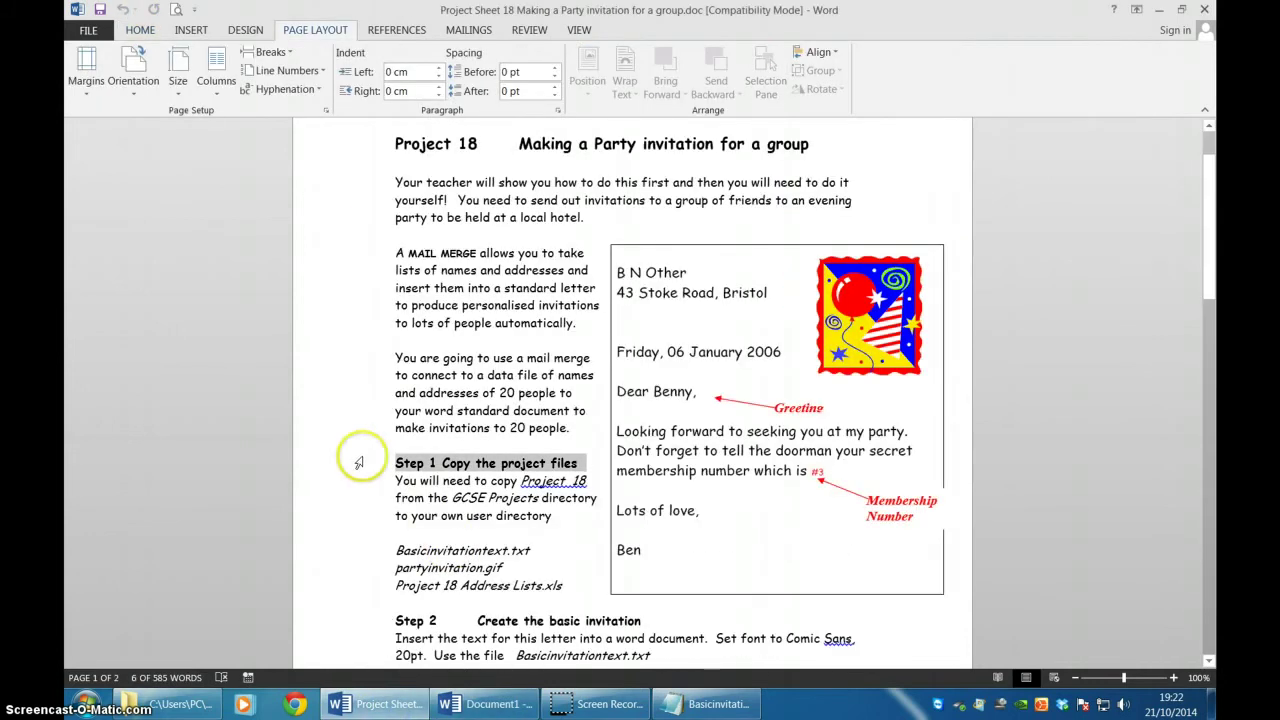
{"action": "scroll", "coordinate": [437, 529], "scroll_direction": "down", "scroll_amount": 2}
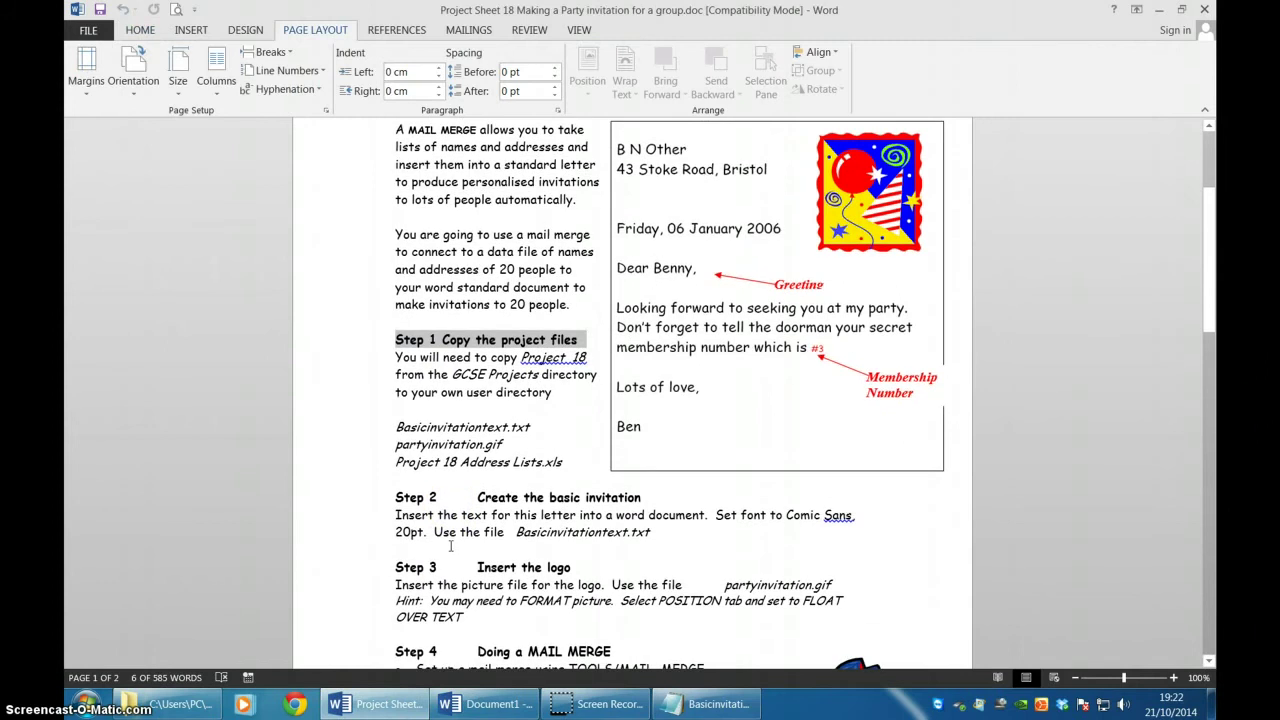
Read the Step 4 mail merge instructions on the project sheet and return to the invitation document
{"action": "scroll", "coordinate": [450, 546], "scroll_direction": "down", "scroll_amount": 3}
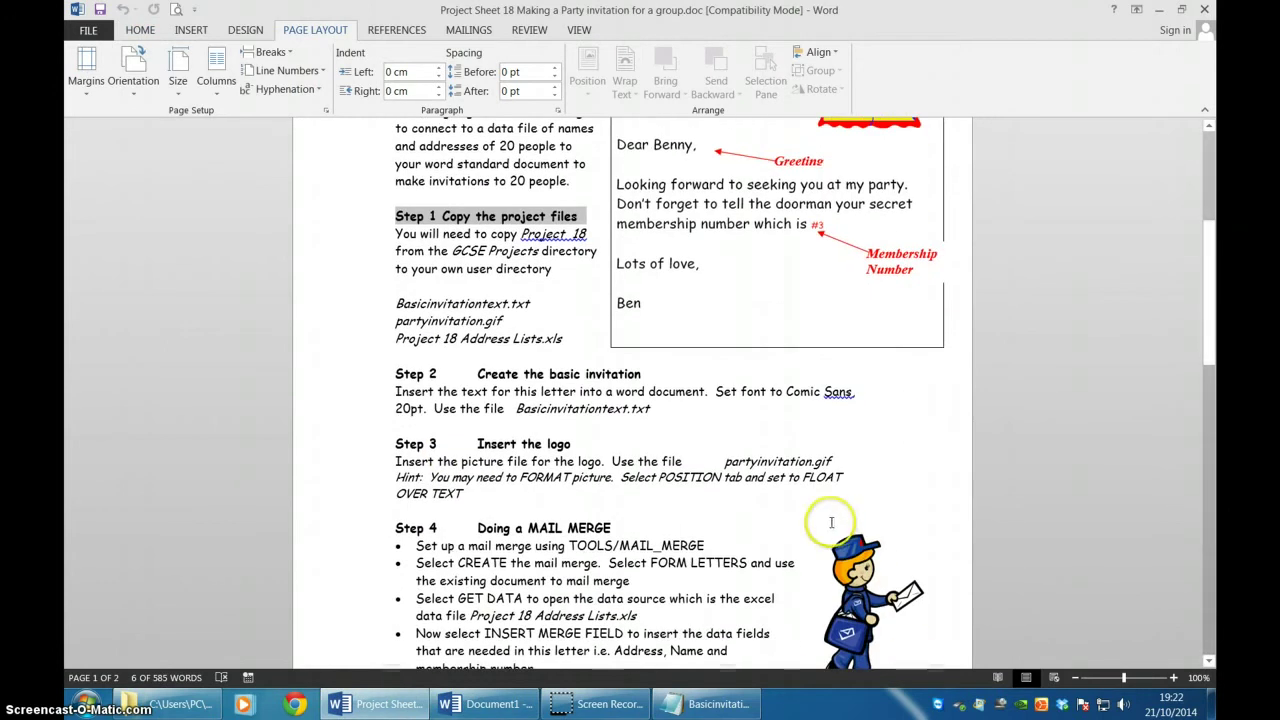
{"action": "scroll", "coordinate": [845, 490], "scroll_direction": "up", "scroll_amount": 2}
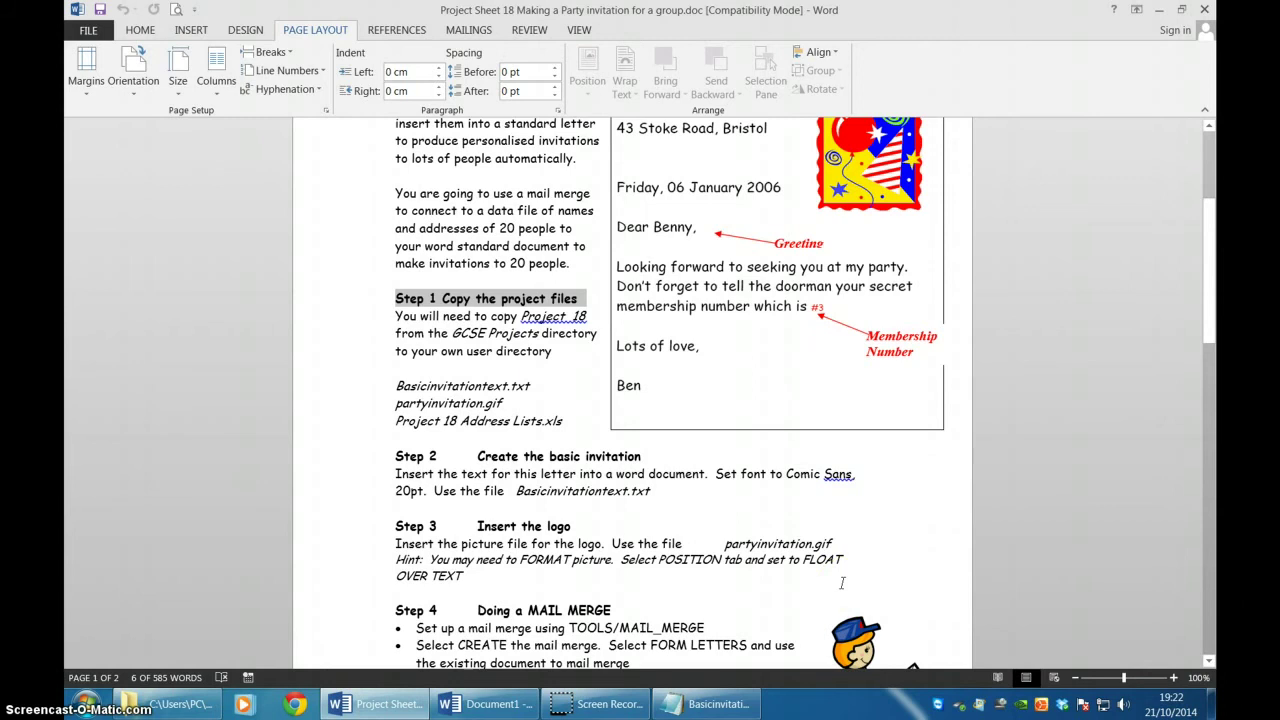
{"action": "scroll", "coordinate": [843, 586], "scroll_direction": "down", "scroll_amount": 2}
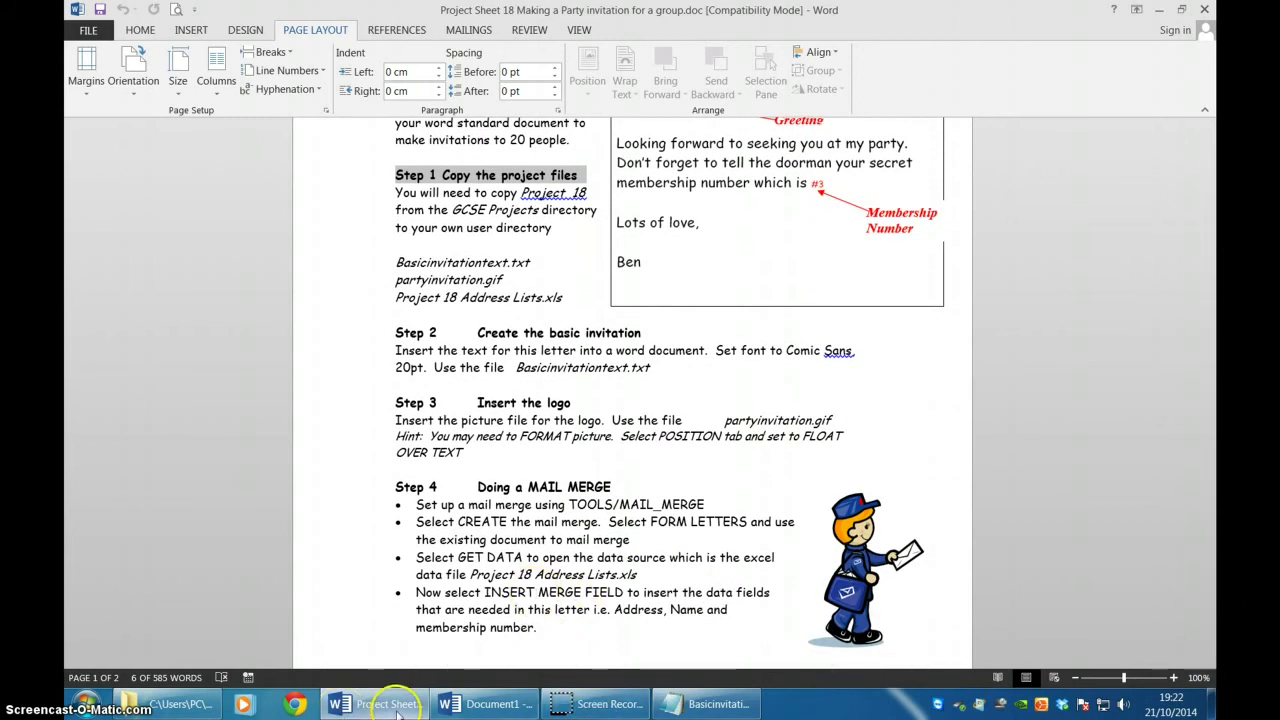
{"action": "left_click", "coordinate": [497, 706]}
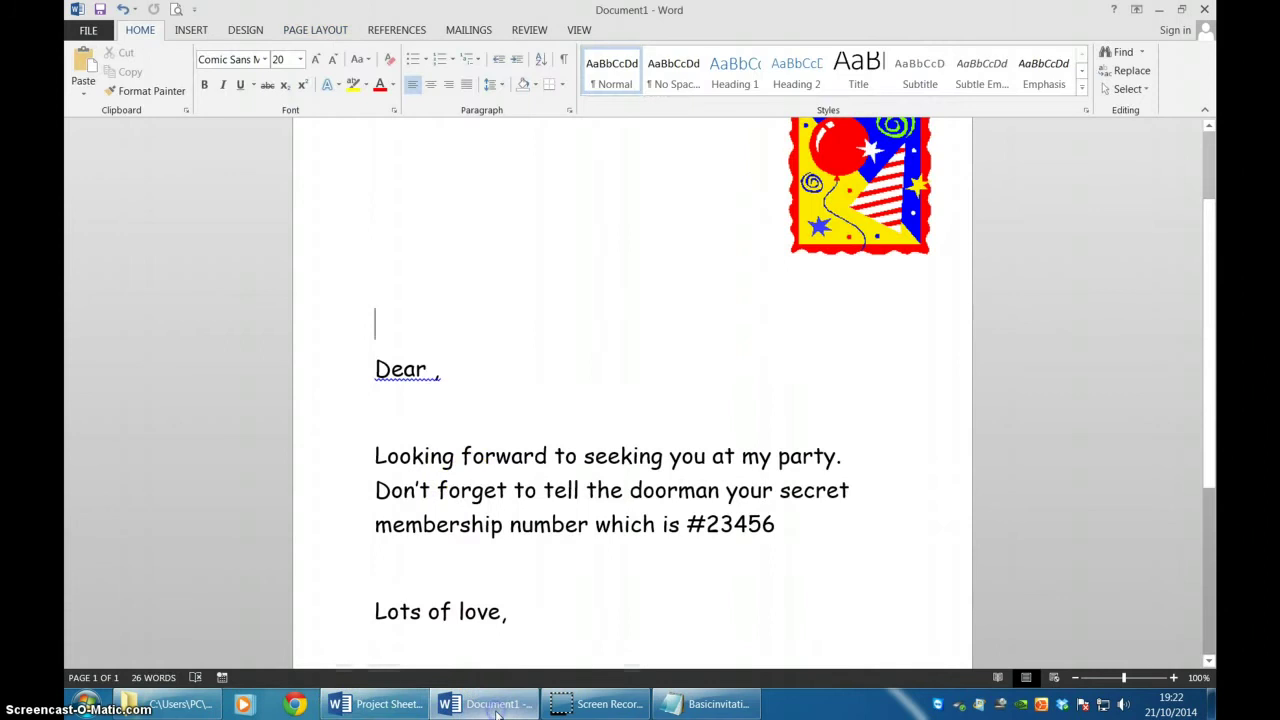
Browse for an existing recipient list in Dropbox, WICS_CD, Computer_Science, GCSE projects, GCSE Projects, Project 18 Mail Merge - The Party Invitations
{"action": "left_click", "coordinate": [469, 31]}
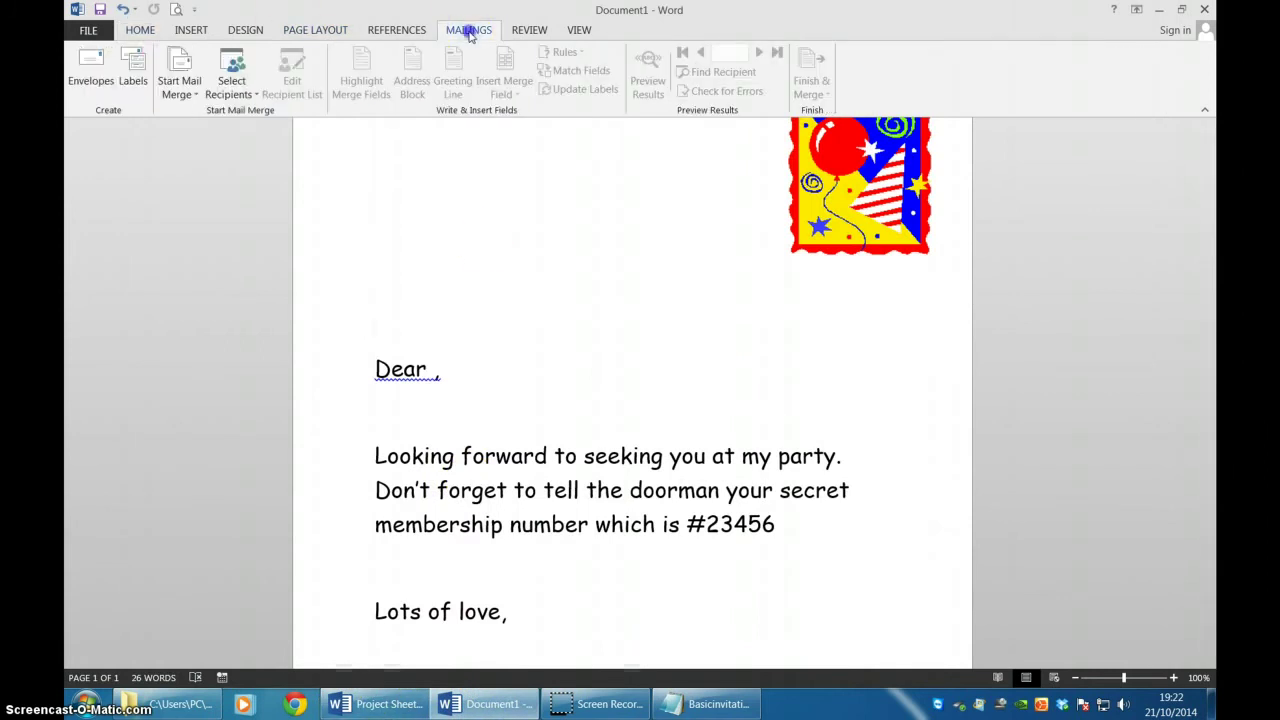
{"action": "left_click", "coordinate": [256, 100]}
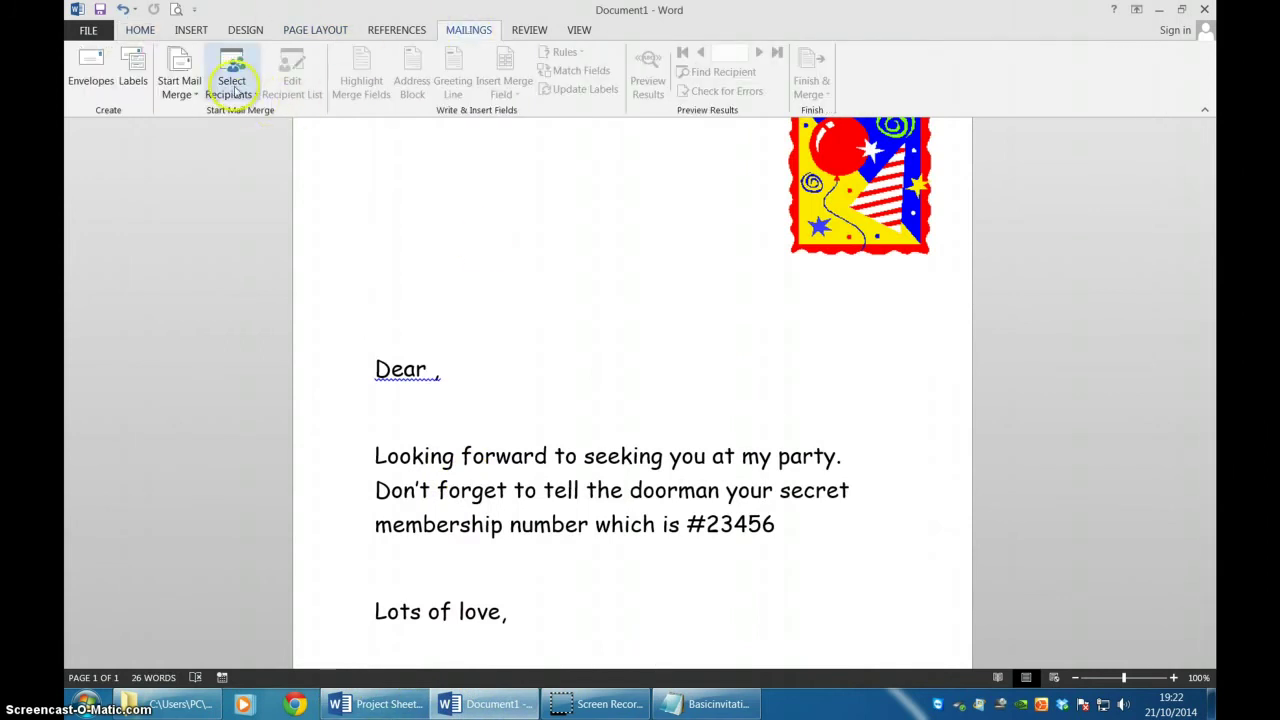
{"action": "left_click", "coordinate": [235, 88]}
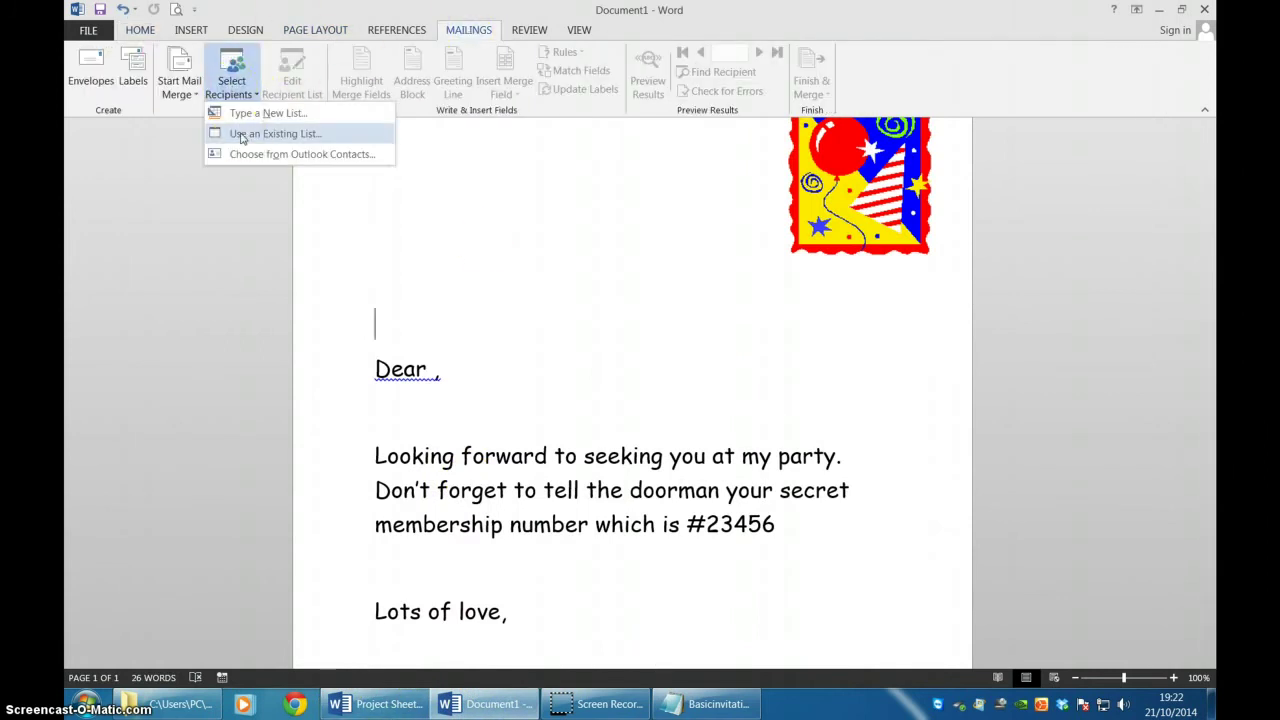
{"action": "left_click", "coordinate": [240, 134]}
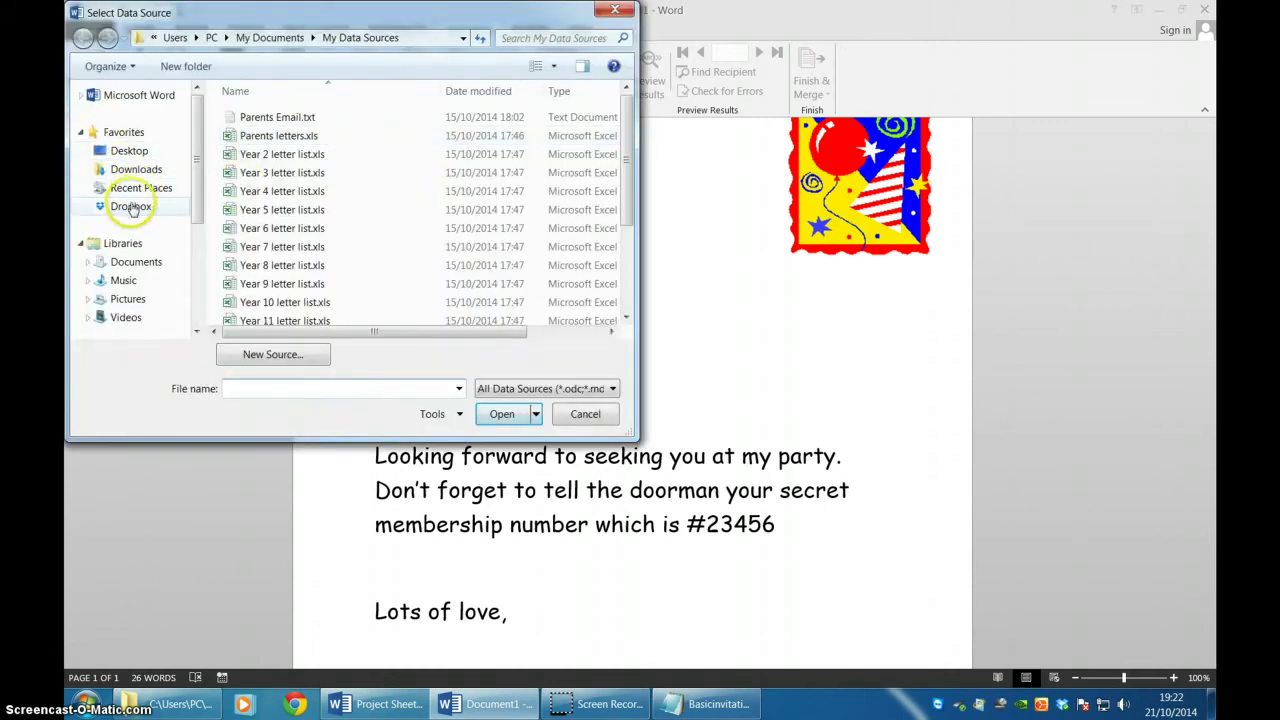
{"action": "left_click", "coordinate": [128, 206]}
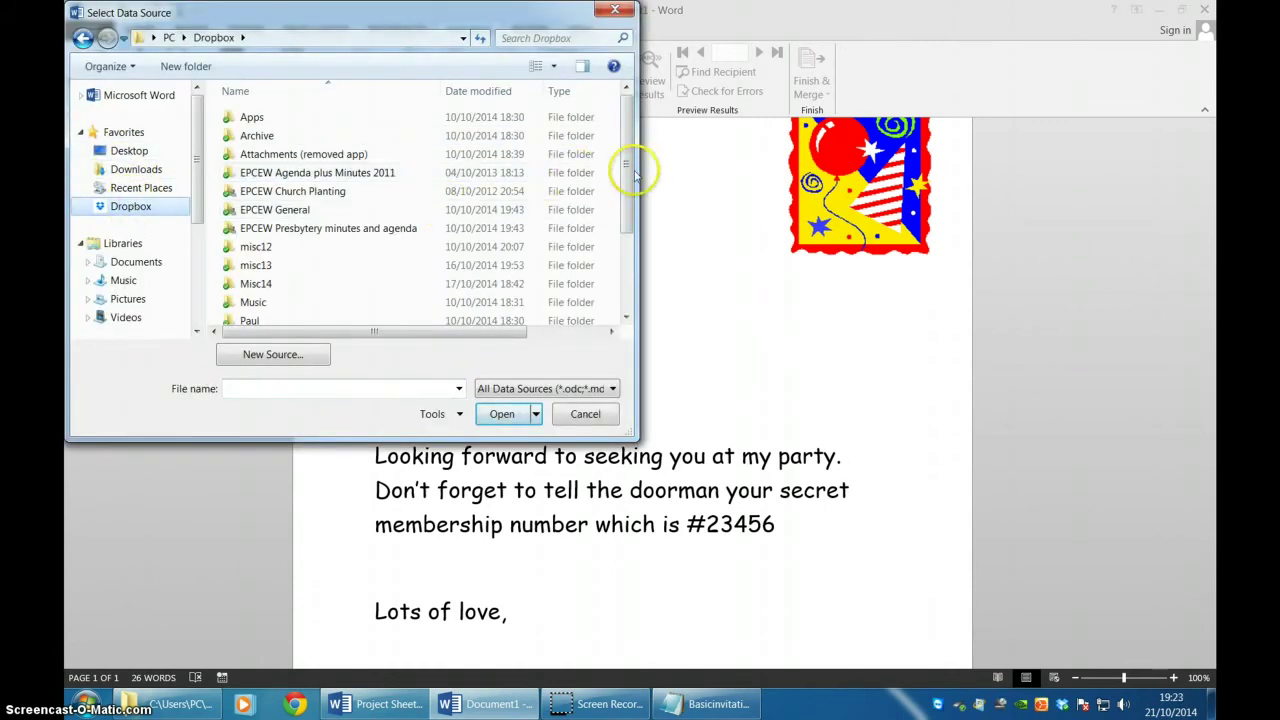
{"action": "scroll", "coordinate": [634, 171], "scroll_direction": "down", "scroll_amount": 2}
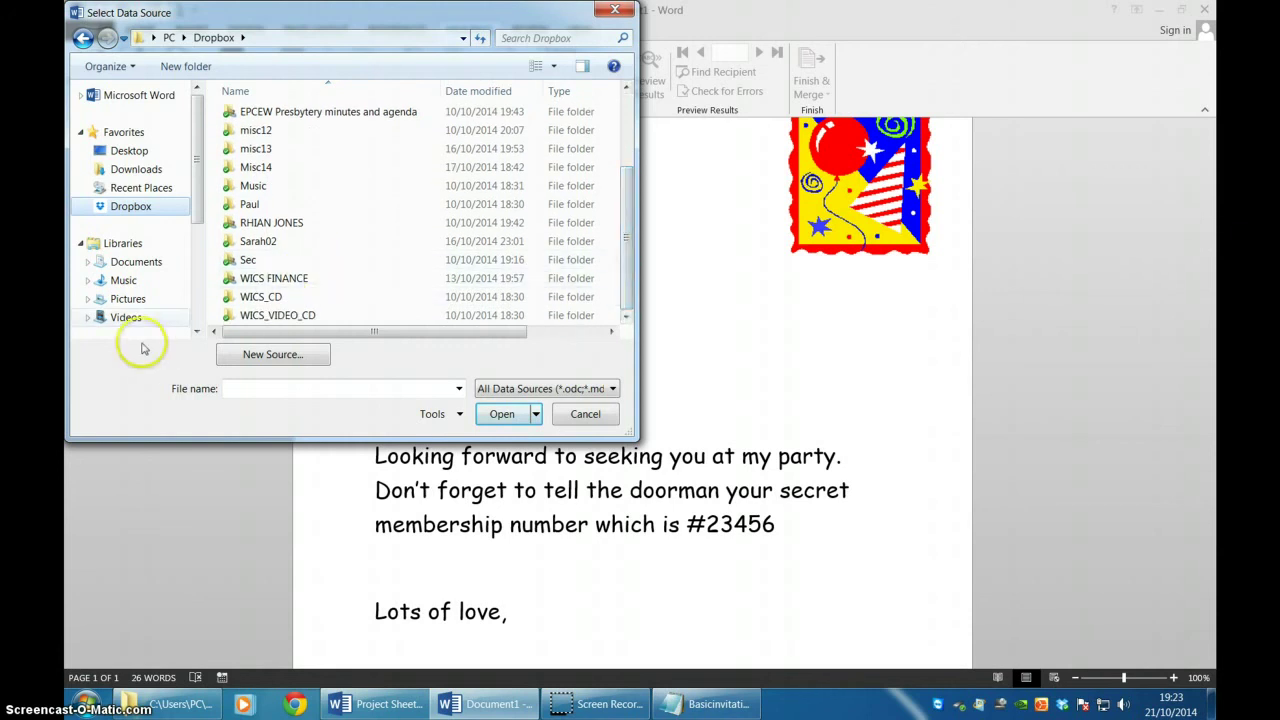
{"action": "double_click", "coordinate": [252, 296]}
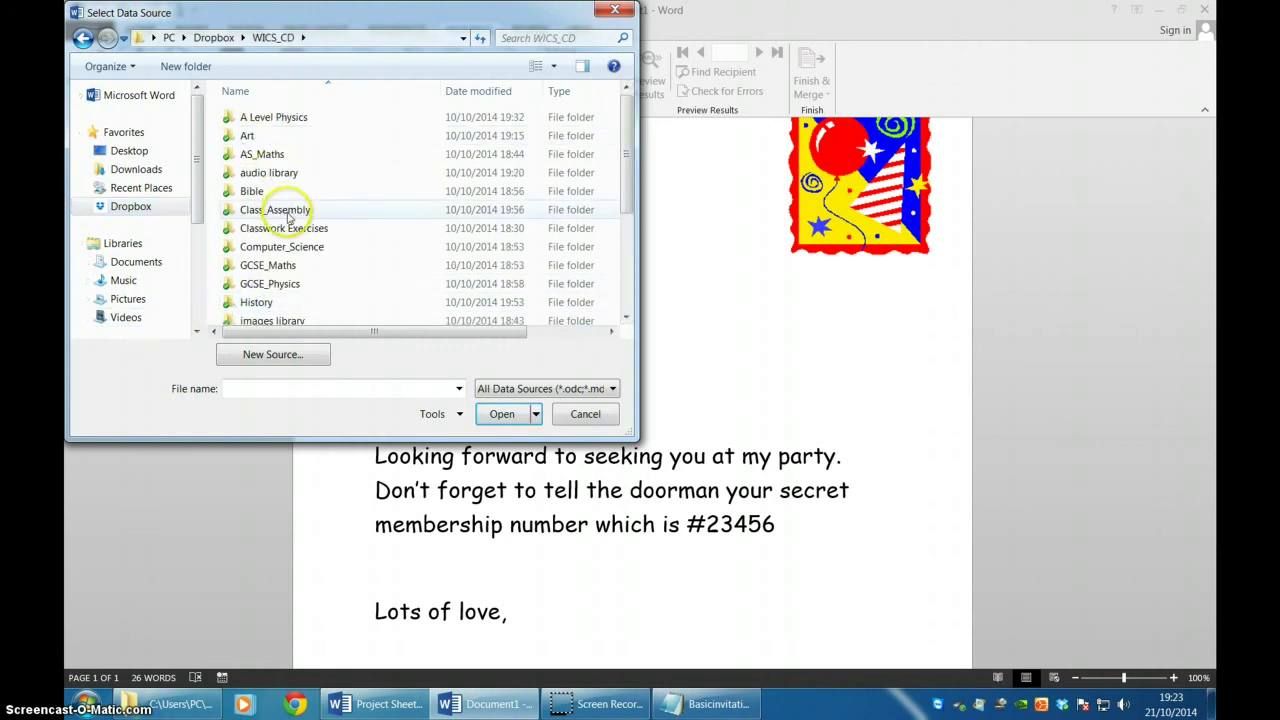
{"action": "double_click", "coordinate": [280, 247]}
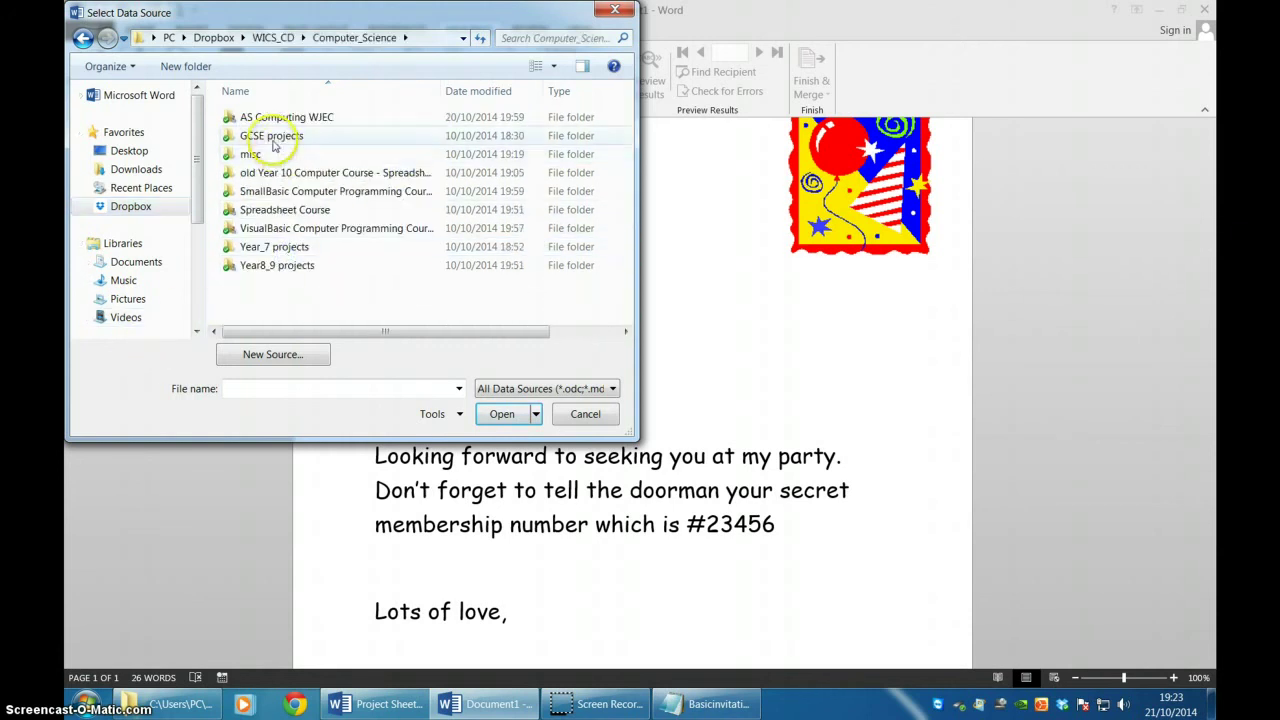
{"action": "double_click", "coordinate": [272, 141]}
{"action": "double_click", "coordinate": [270, 156]}
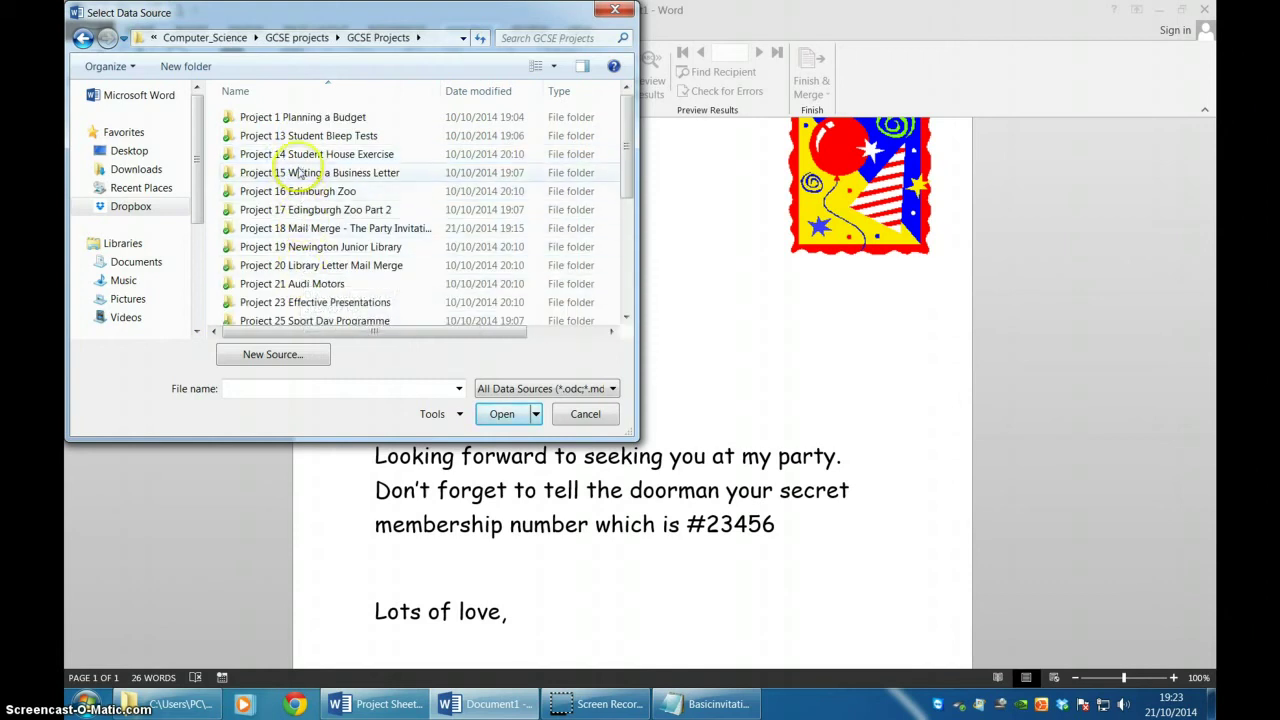
{"action": "double_click", "coordinate": [303, 229]}
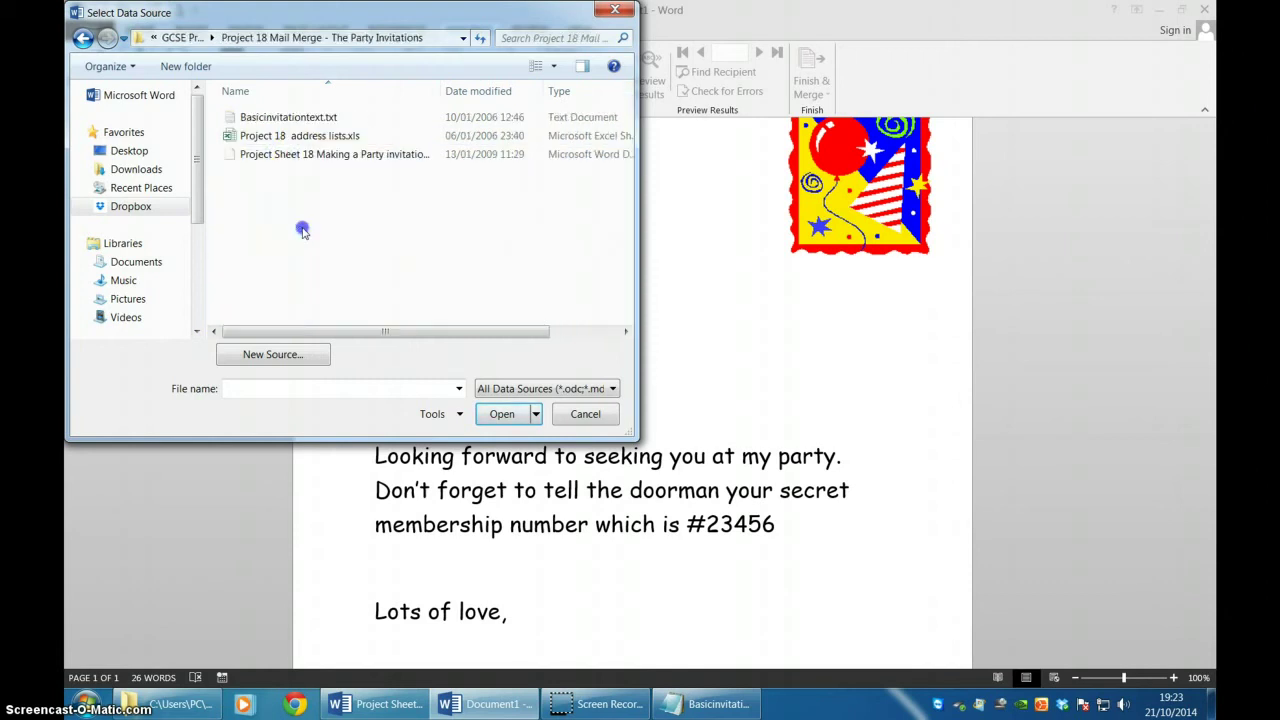
Connect Sheet1$ of Project 18 address lists.xls as the recipient list, with first-row column headers, and add a blank line above the greeting
{"action": "left_click", "coordinate": [295, 140]}
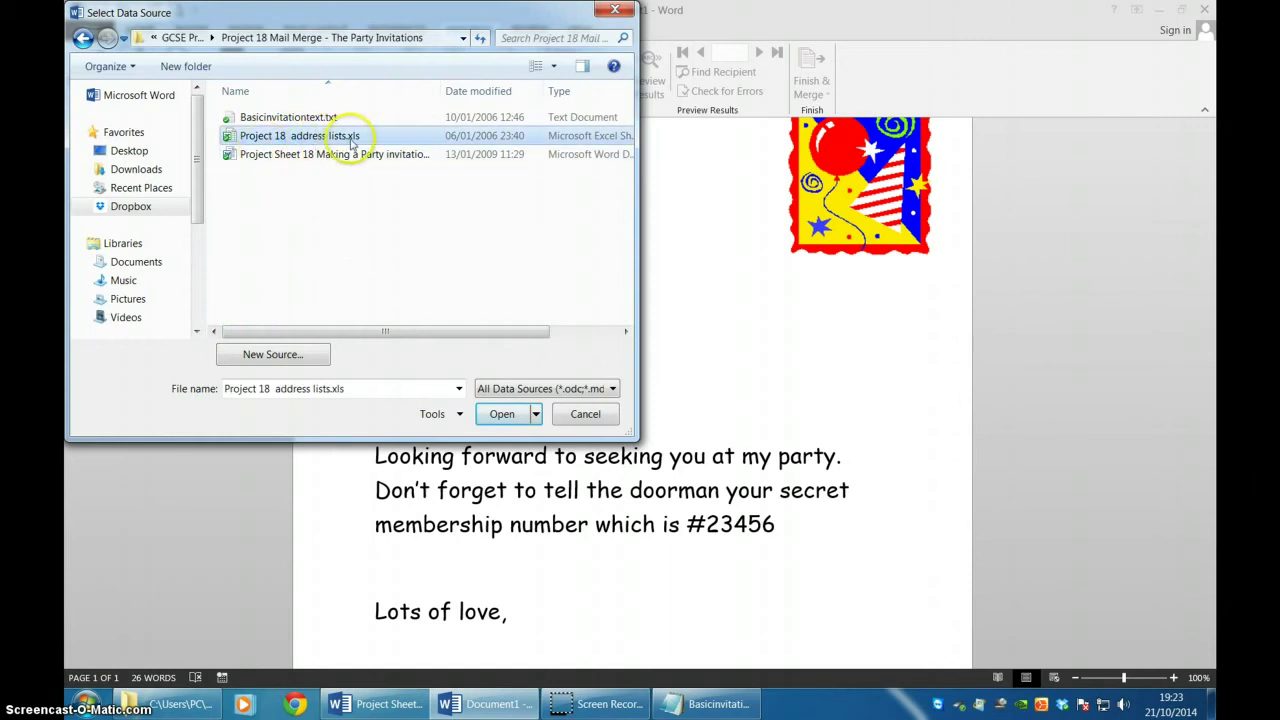
{"action": "left_click", "coordinate": [502, 416]}
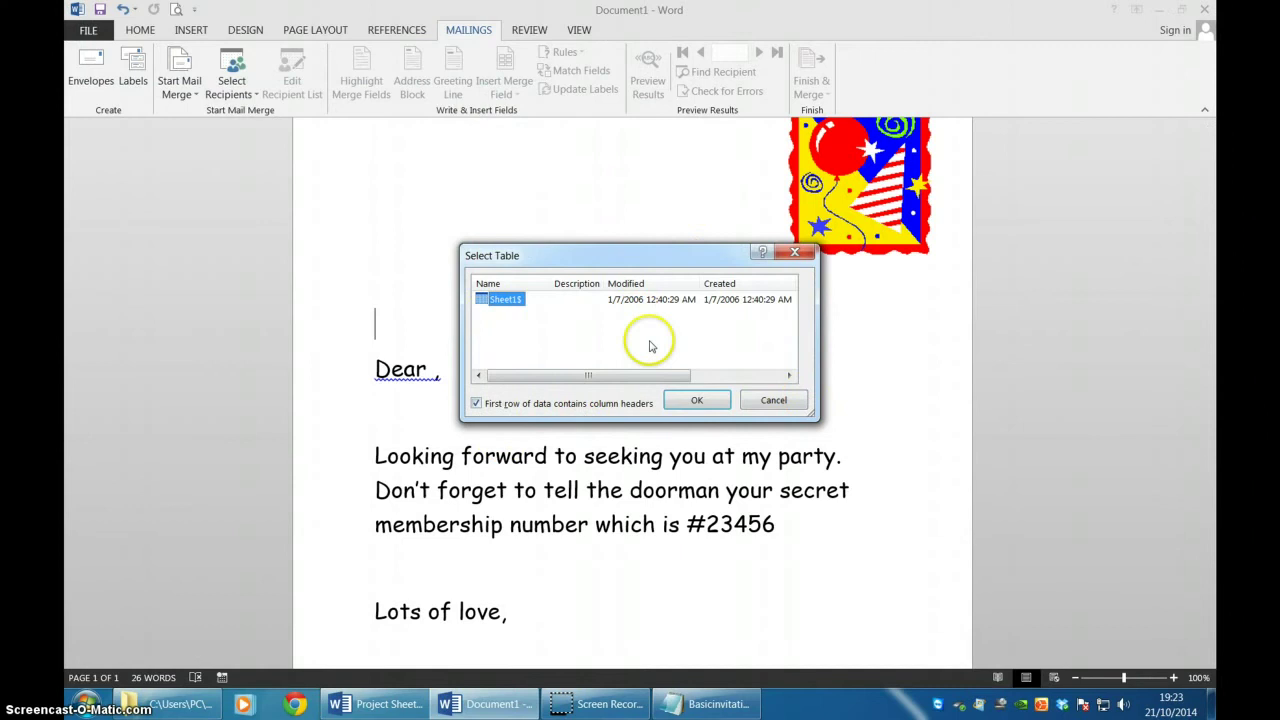
{"action": "left_click", "coordinate": [692, 402]}
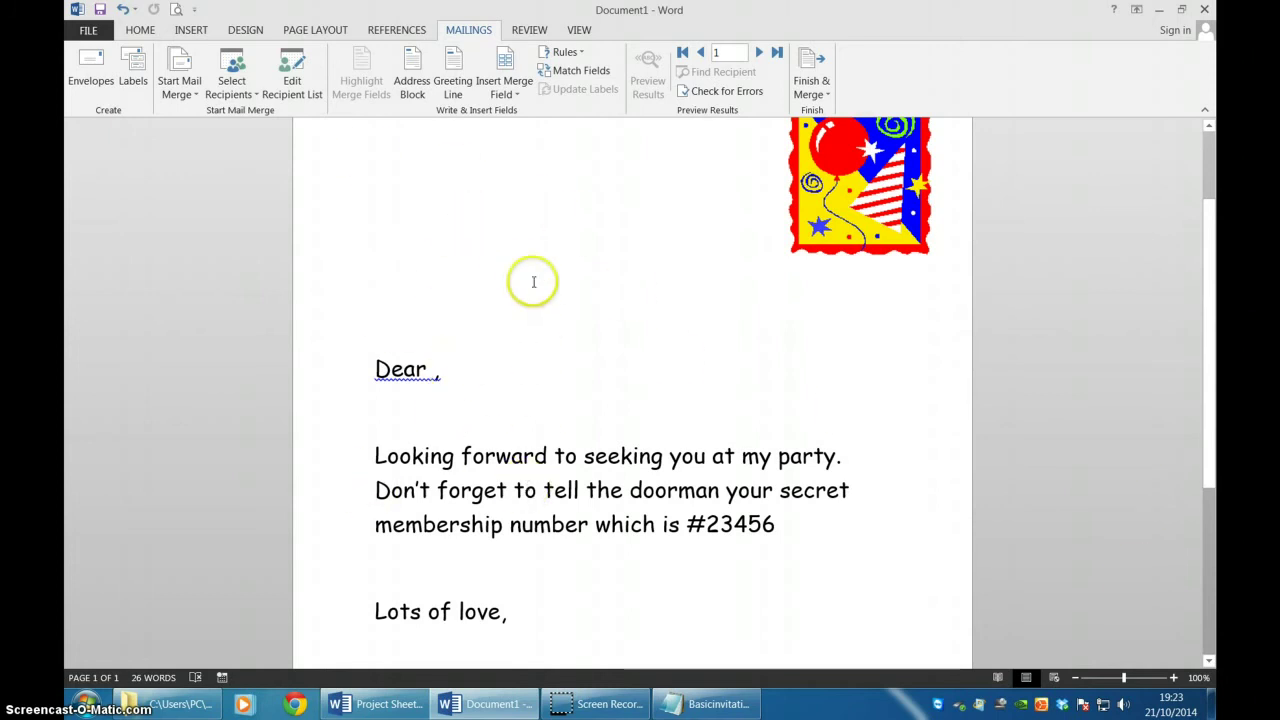
{"action": "key", "text": "Return"}
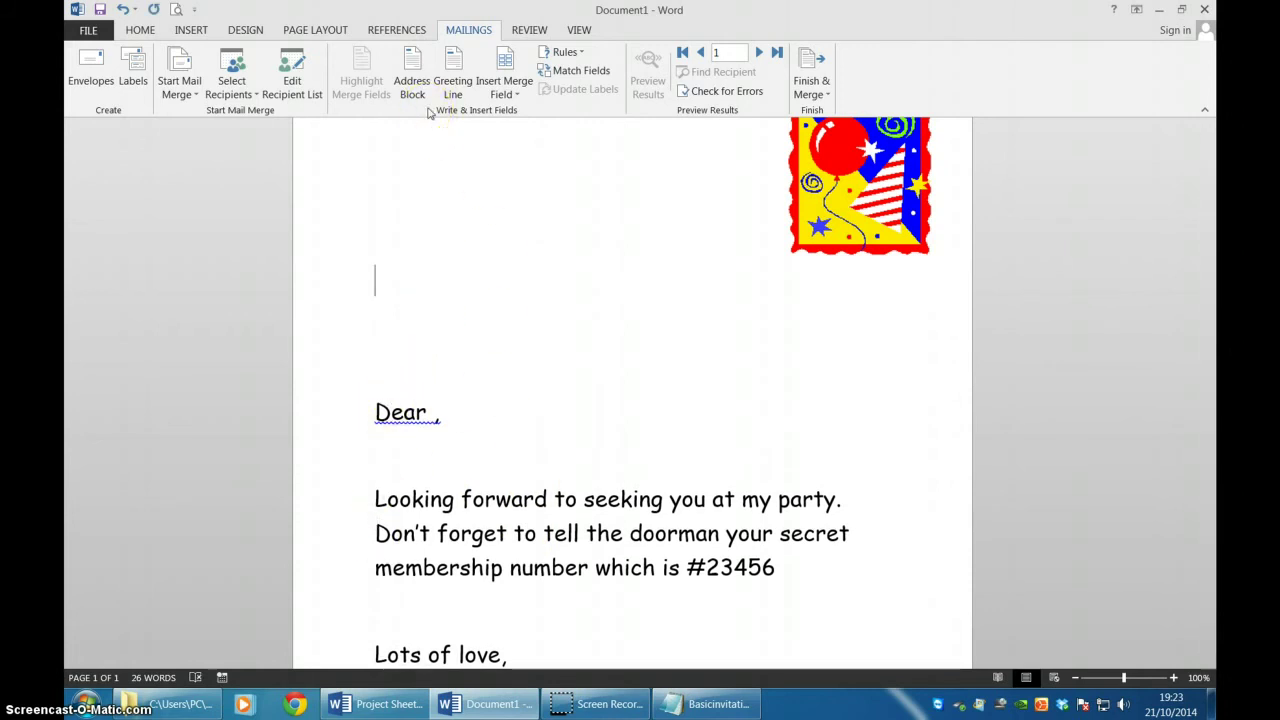
{"action": "key", "text": "ctrl+p"}
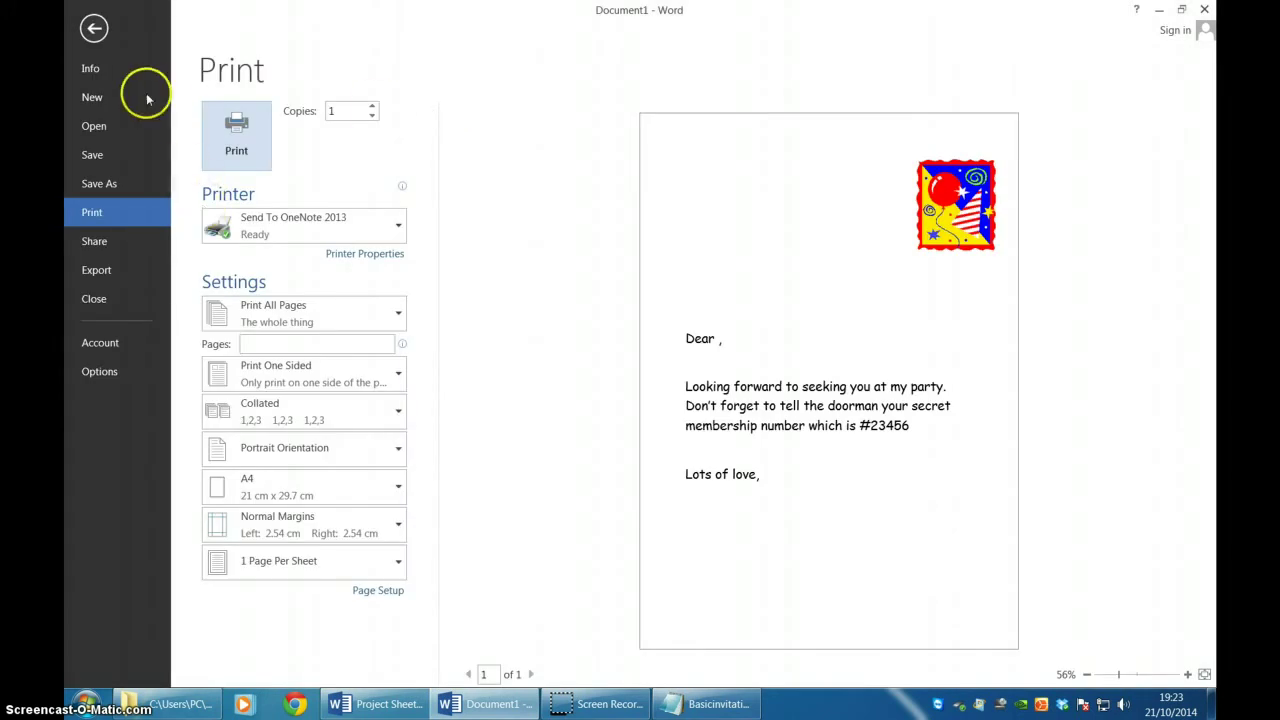
{"action": "left_click", "coordinate": [95, 28]}
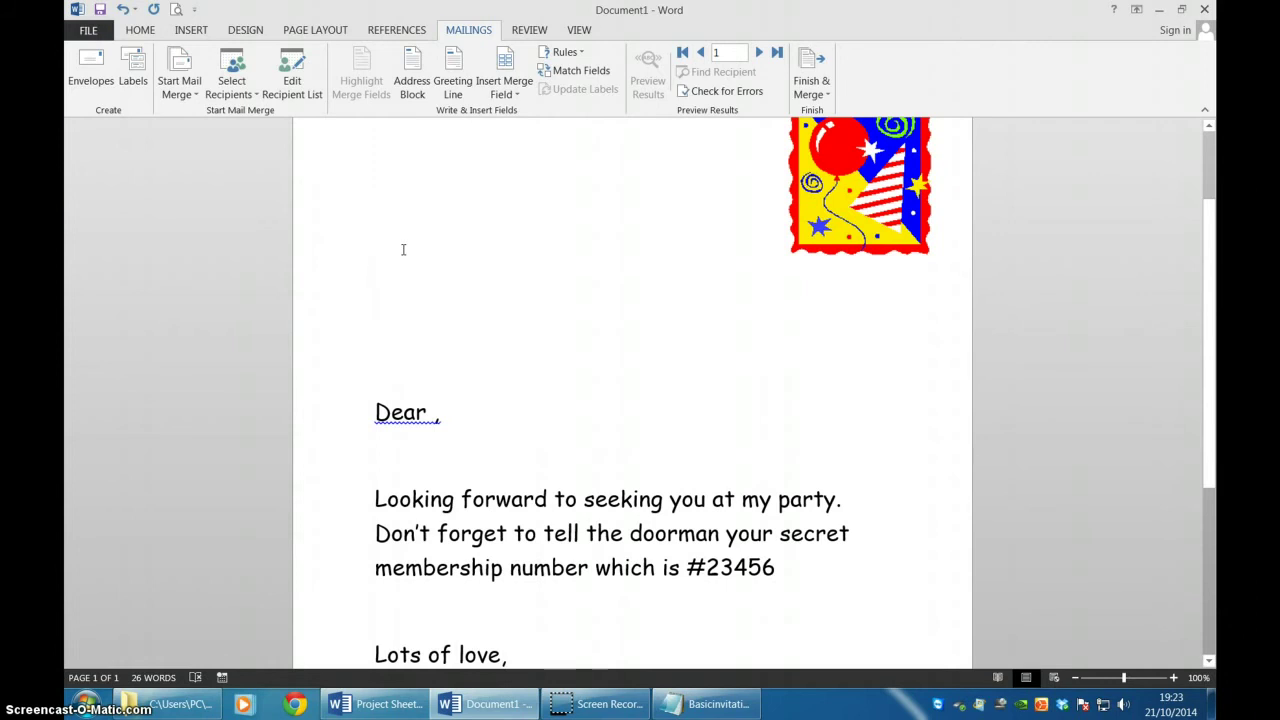
{"action": "key", "text": "alt+t"}
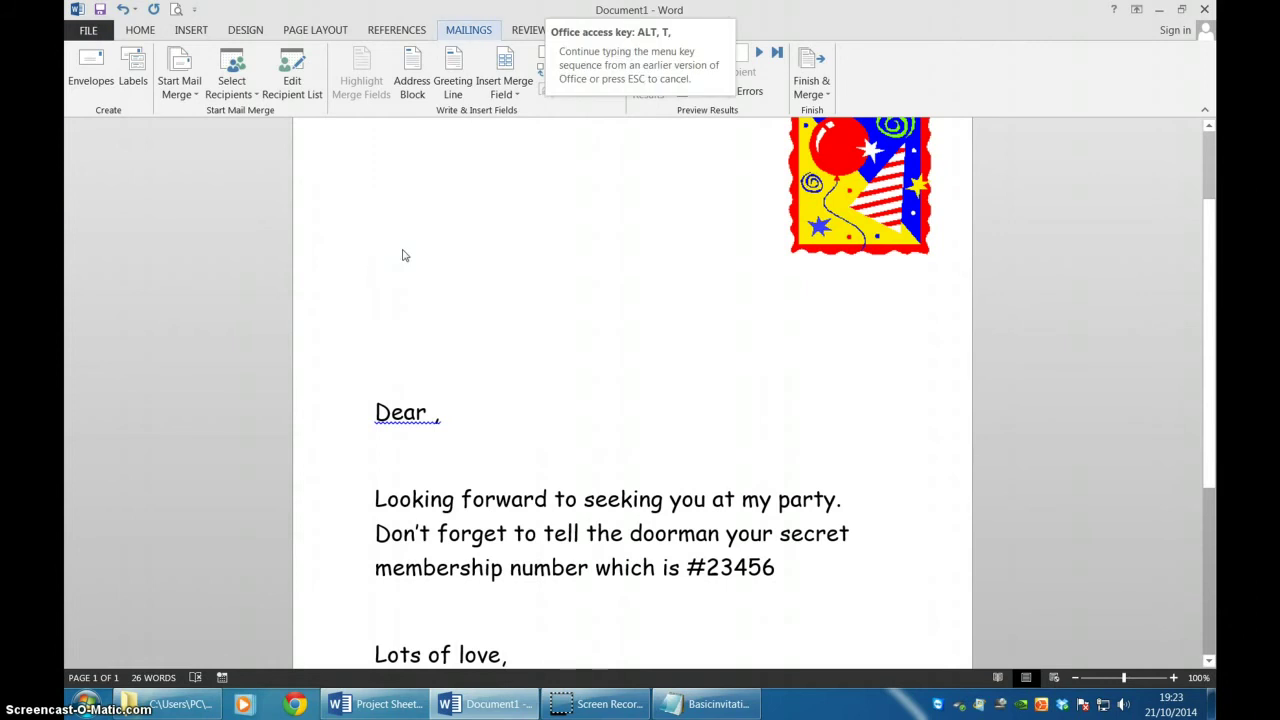
{"action": "left_click", "coordinate": [427, 305]}
Switch to Excel to examine the columns of the Project 18 address list, and close the workbook without saving
{"action": "key", "text": "alt+Tab"}
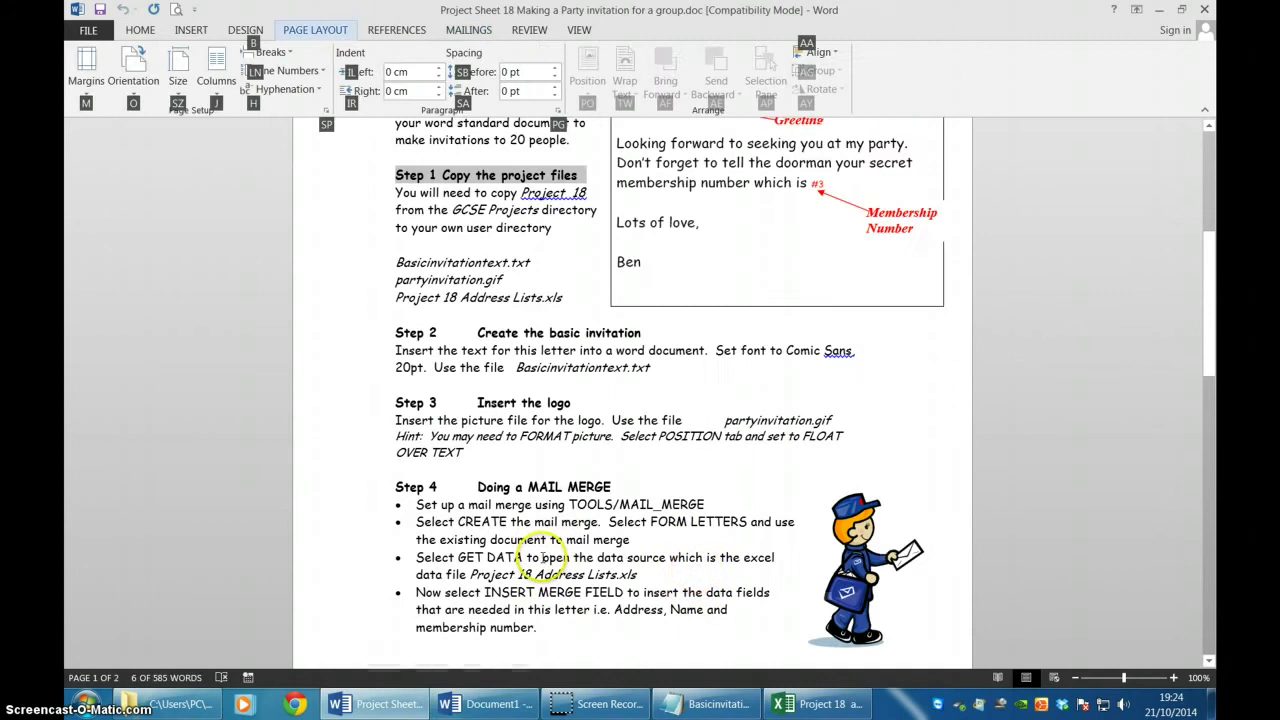
{"action": "left_click", "coordinate": [379, 312]}
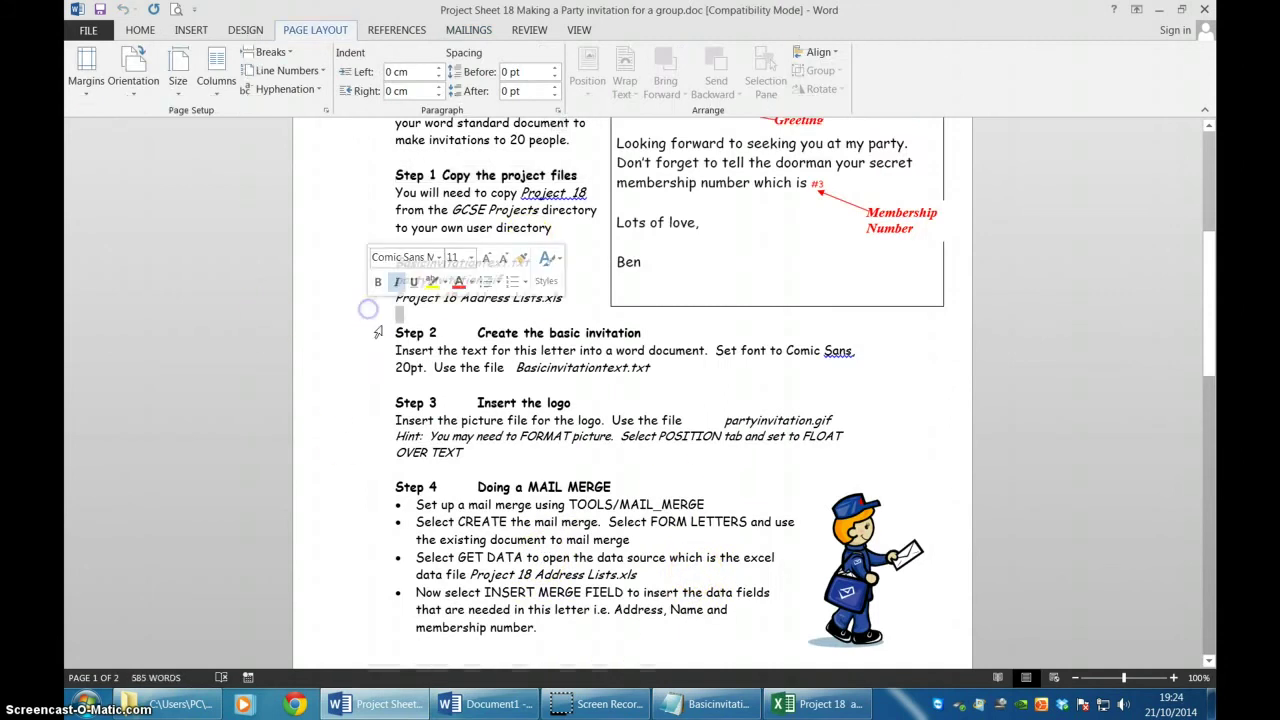
{"action": "left_click", "coordinate": [822, 704]}
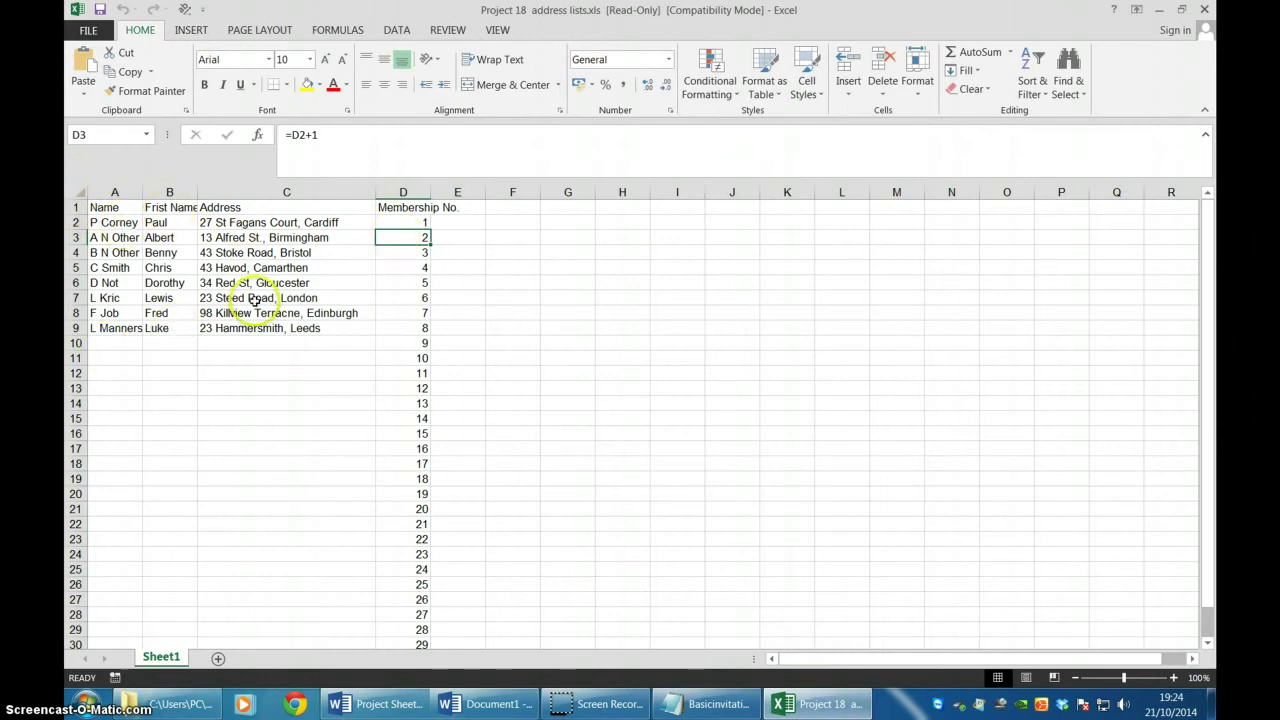
{"action": "left_click", "coordinate": [1207, 8]}
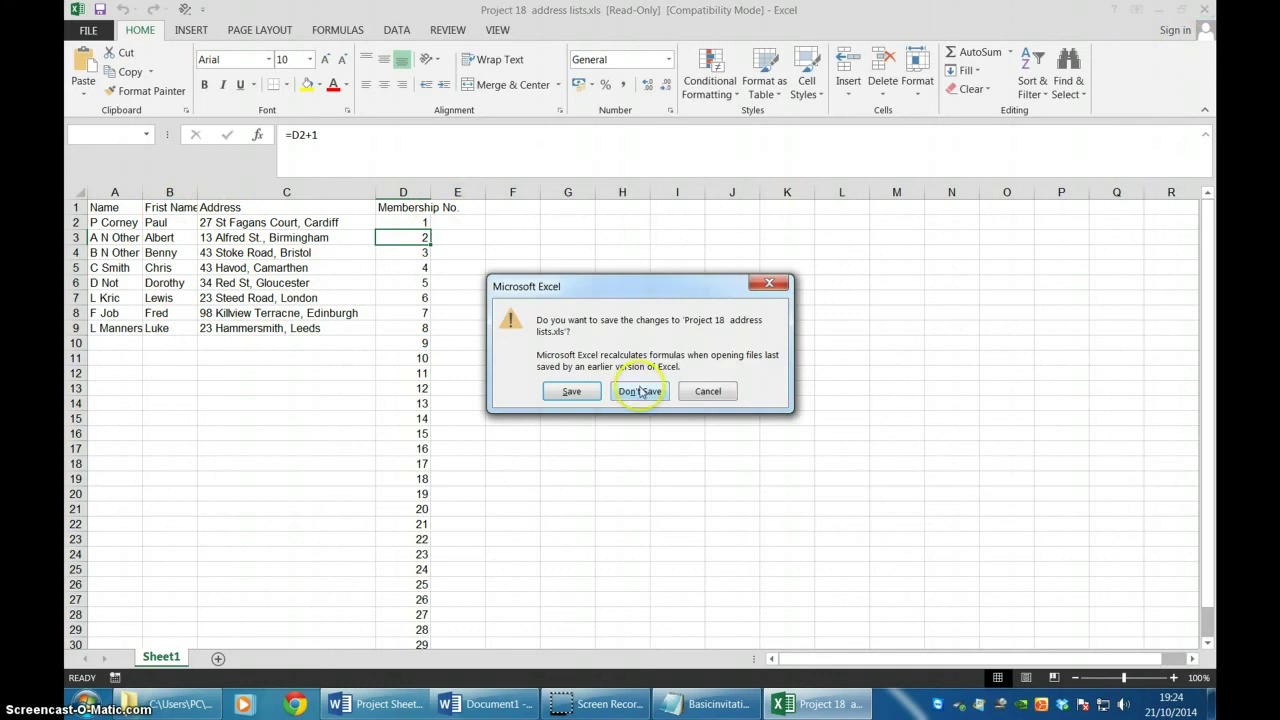
{"action": "left_click", "coordinate": [640, 391]}
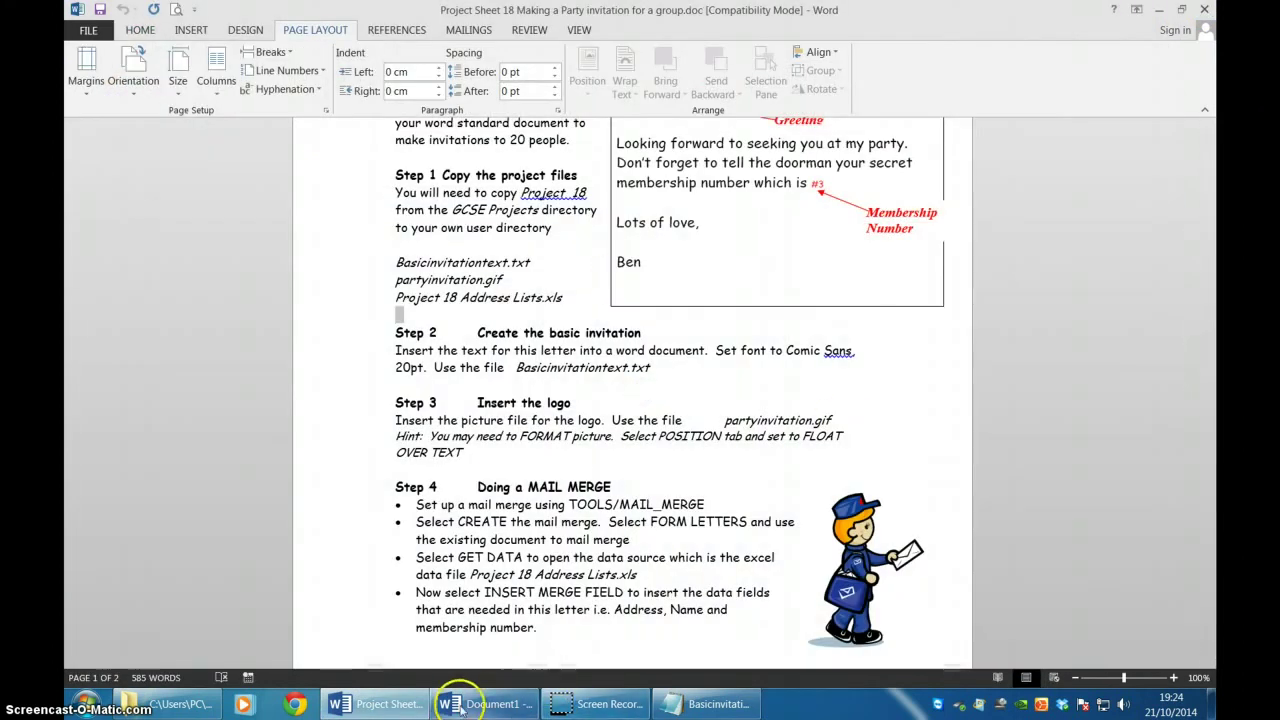
Return to the invitation and insert the Name_ merge field above the greeting, followed by a new line
{"action": "left_click", "coordinate": [460, 705]}
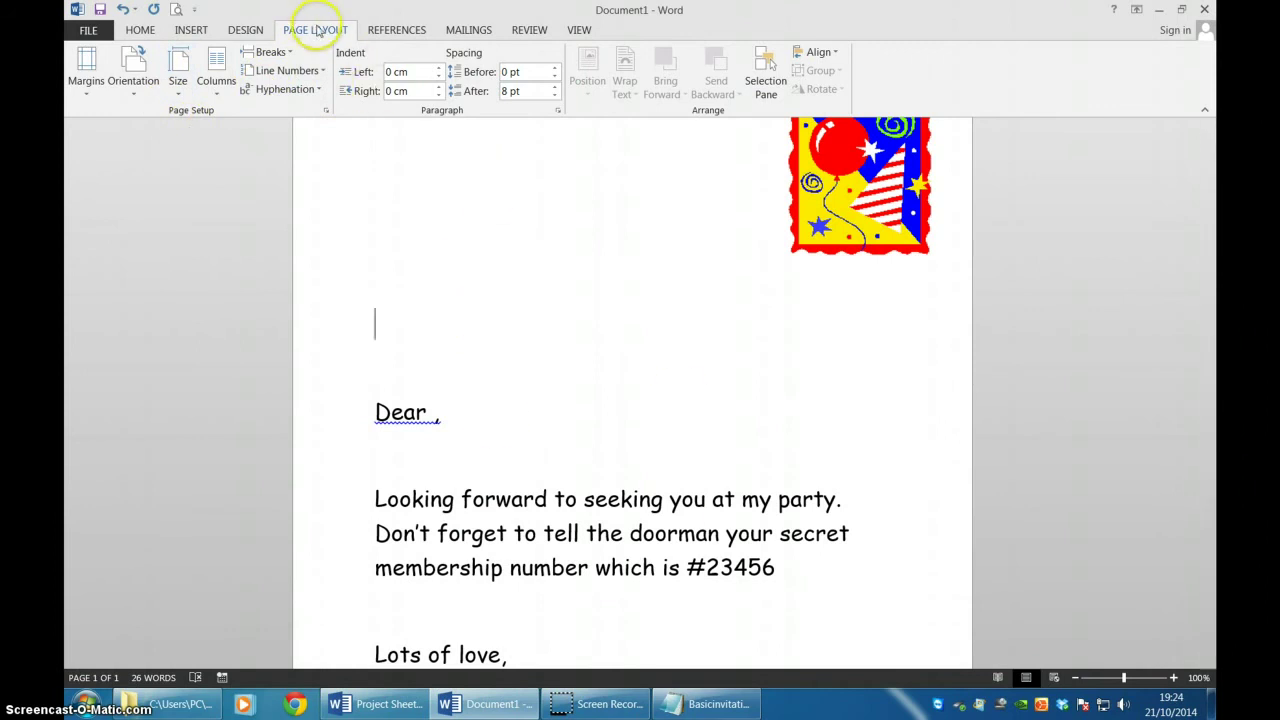
{"action": "left_click", "coordinate": [455, 31]}
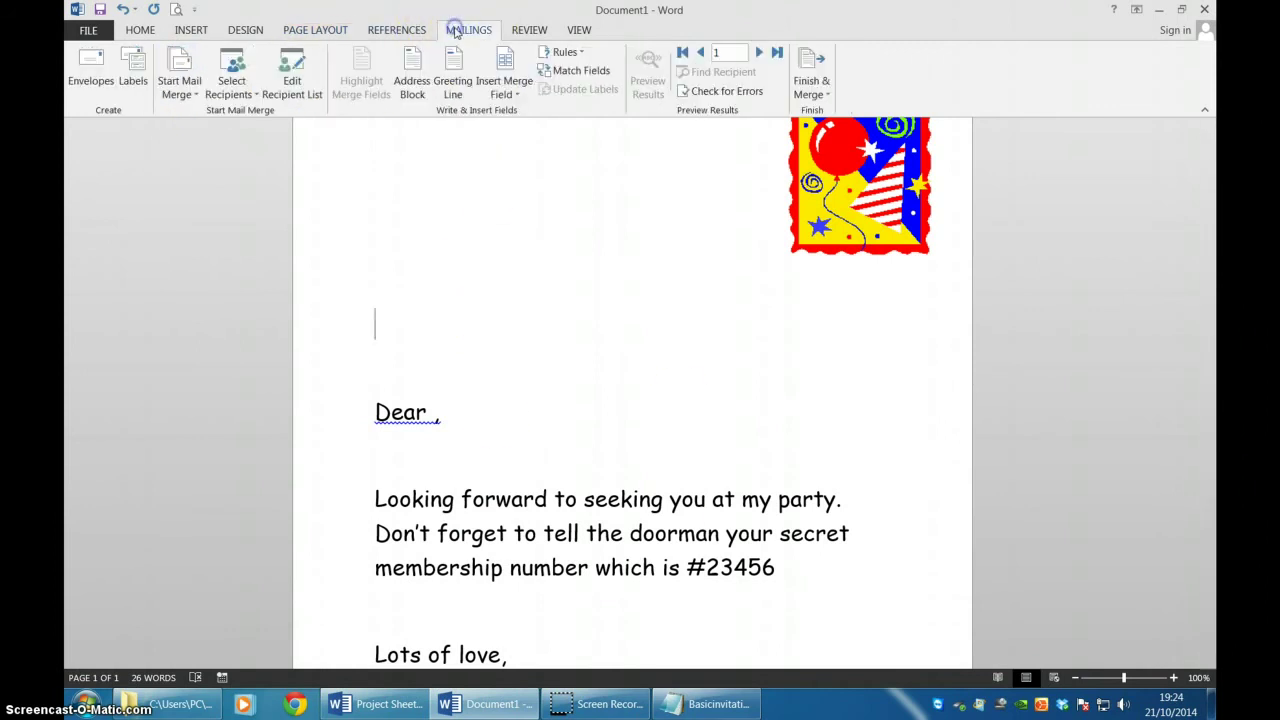
{"action": "left_click", "coordinate": [517, 95]}
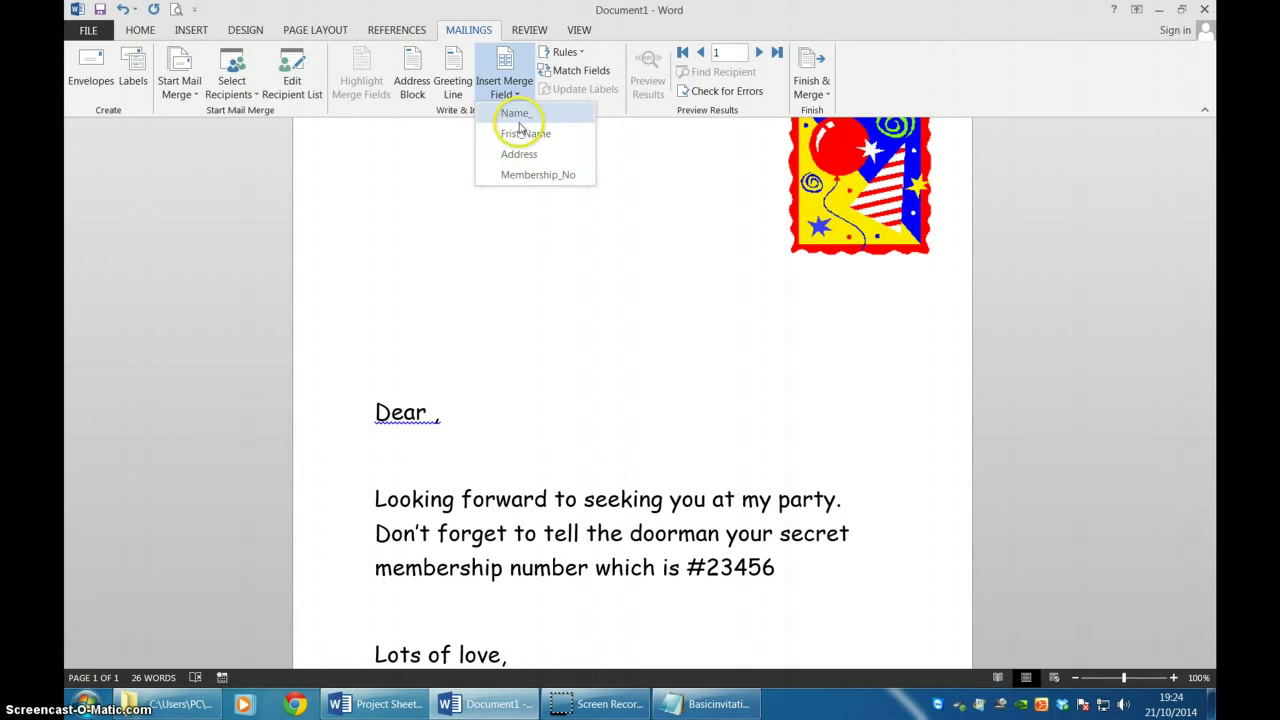
{"action": "left_click", "coordinate": [516, 114]}
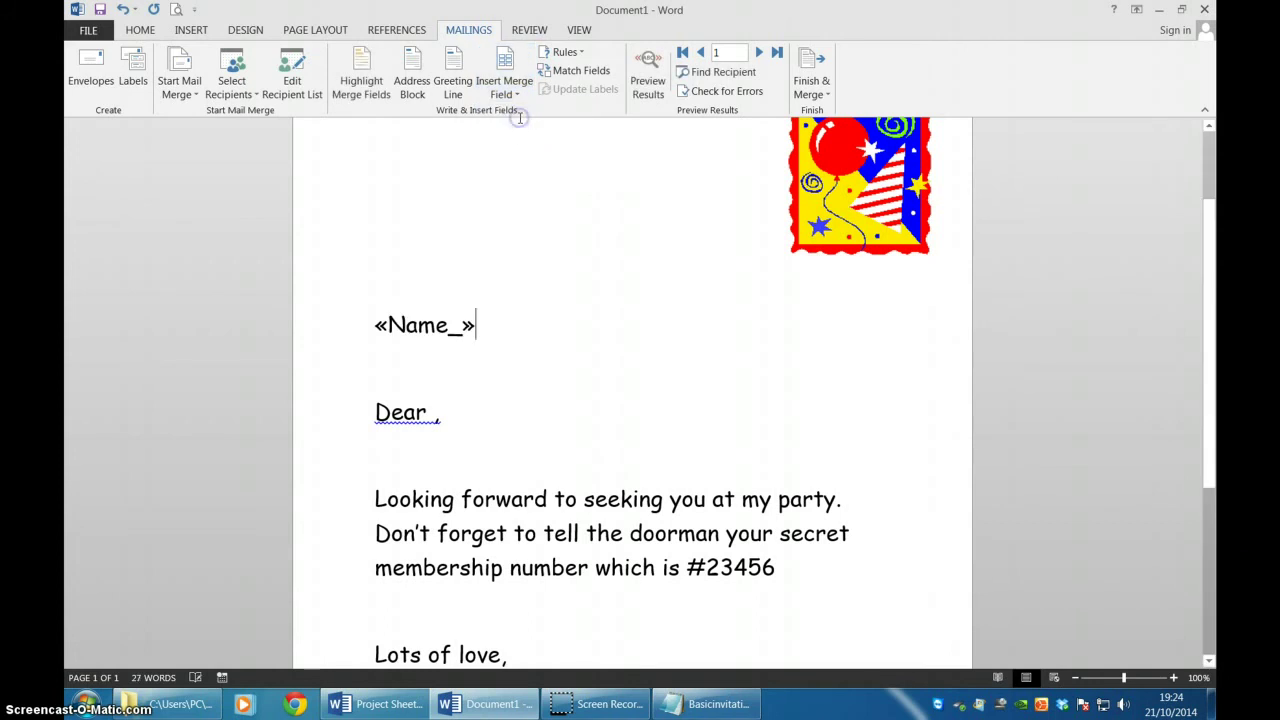
{"action": "key", "text": "Return"}
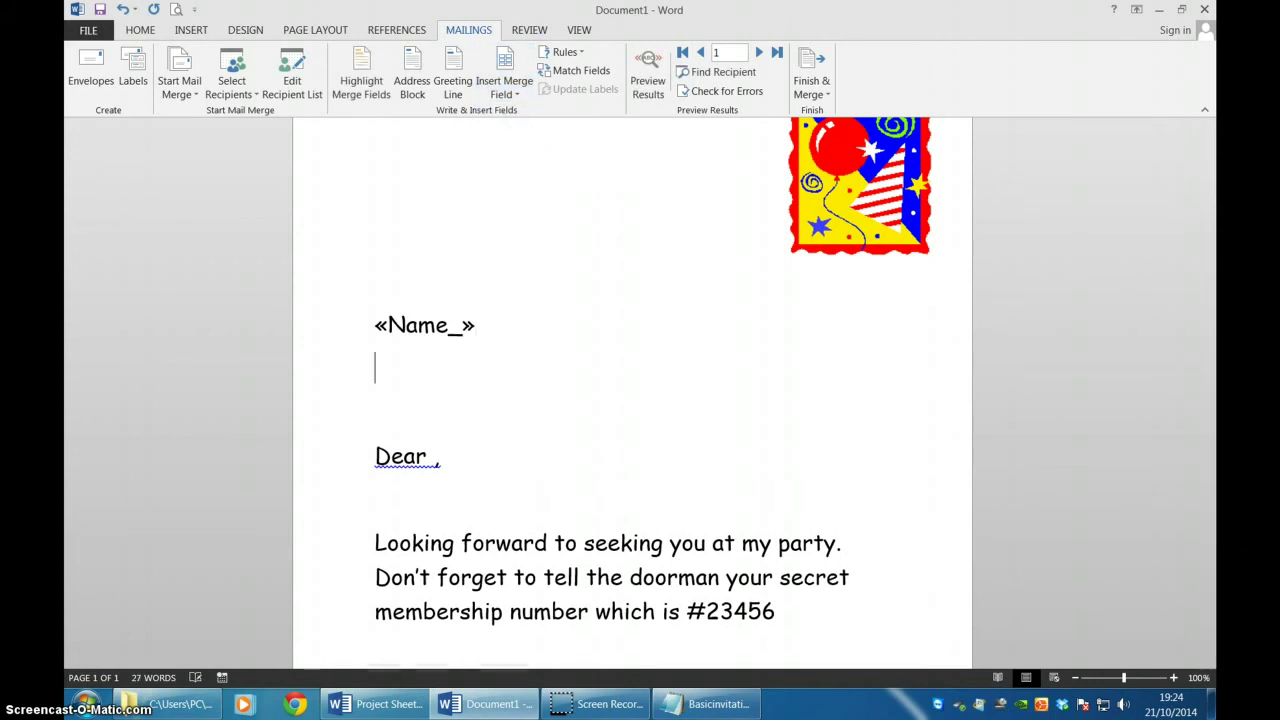
Insert the Frist_Name and Address merge fields on separate lines below the Name_ field, with a new line after each
{"action": "left_click", "coordinate": [507, 94]}
{"action": "left_click", "coordinate": [509, 133]}
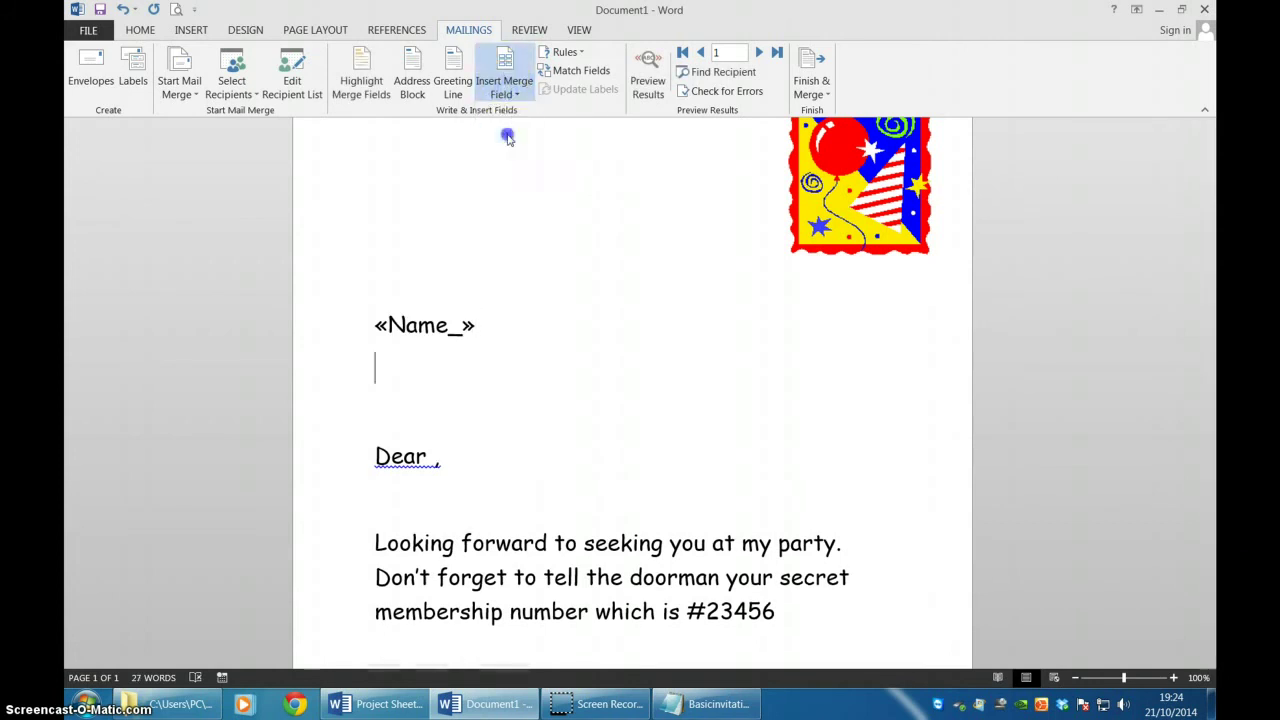
{"action": "key", "text": "Return"}
{"action": "key", "text": "Return"}
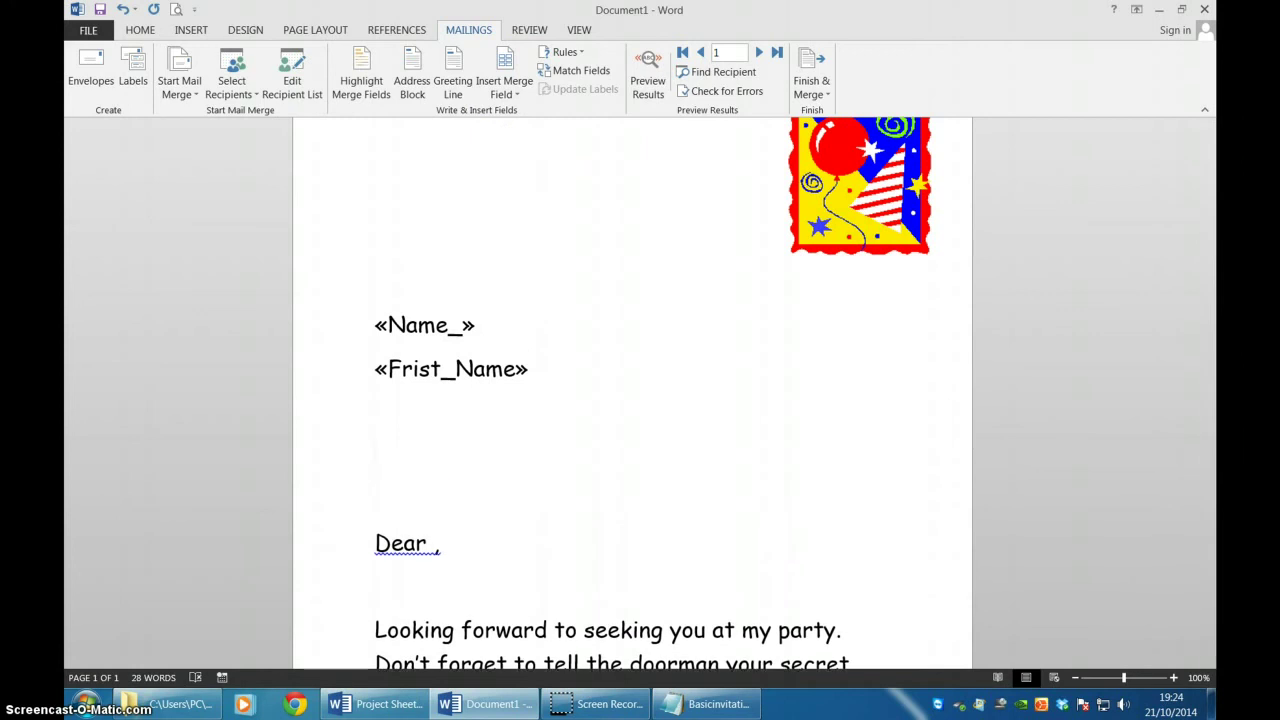
{"action": "key", "text": "BackSpace"}
{"action": "left_click", "coordinate": [505, 94]}
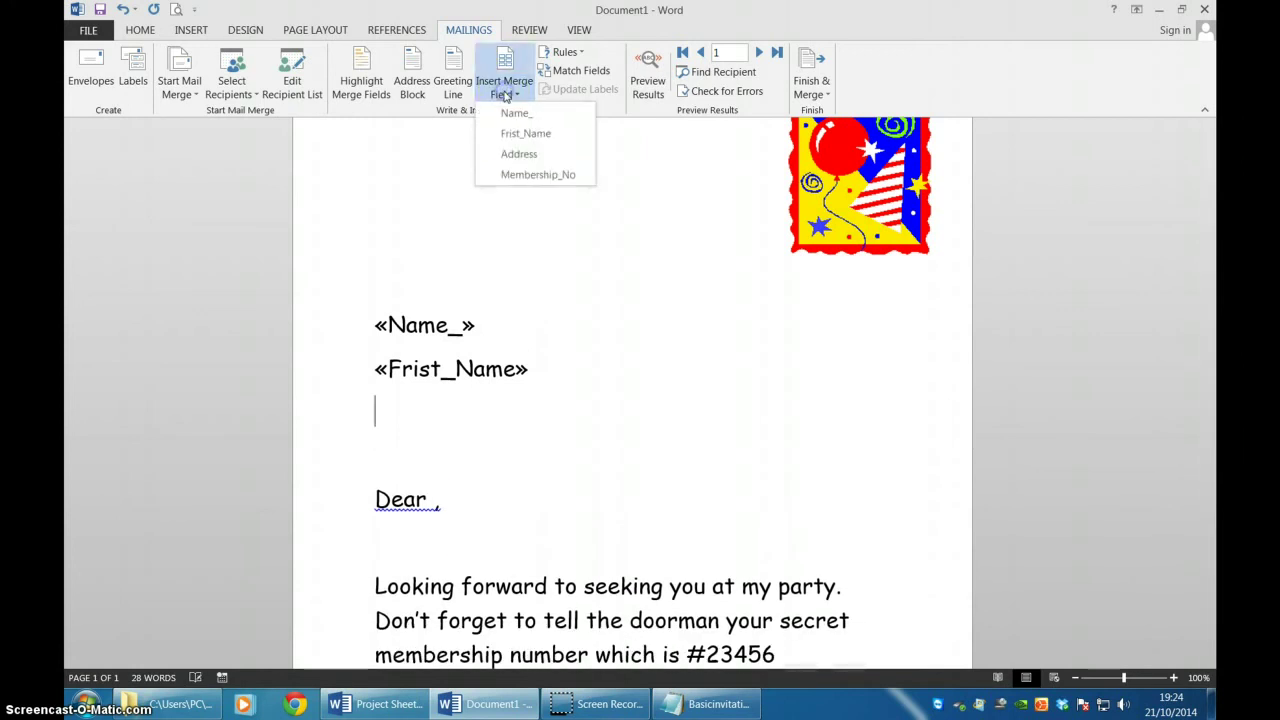
{"action": "left_click", "coordinate": [520, 156]}
{"action": "key", "text": "Return"}
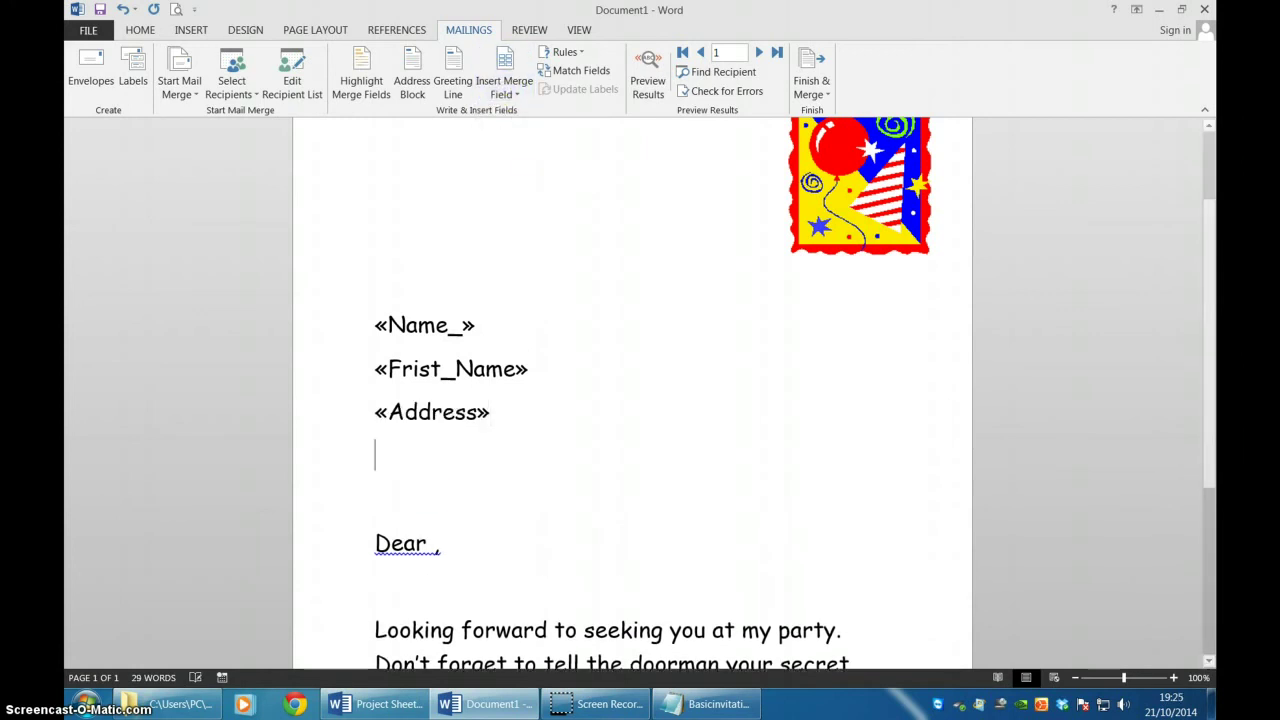
Insert the Membership_No merge field on the line below the Address field, followed by a new line
{"action": "left_click", "coordinate": [510, 88]}
{"action": "left_click", "coordinate": [513, 175]}
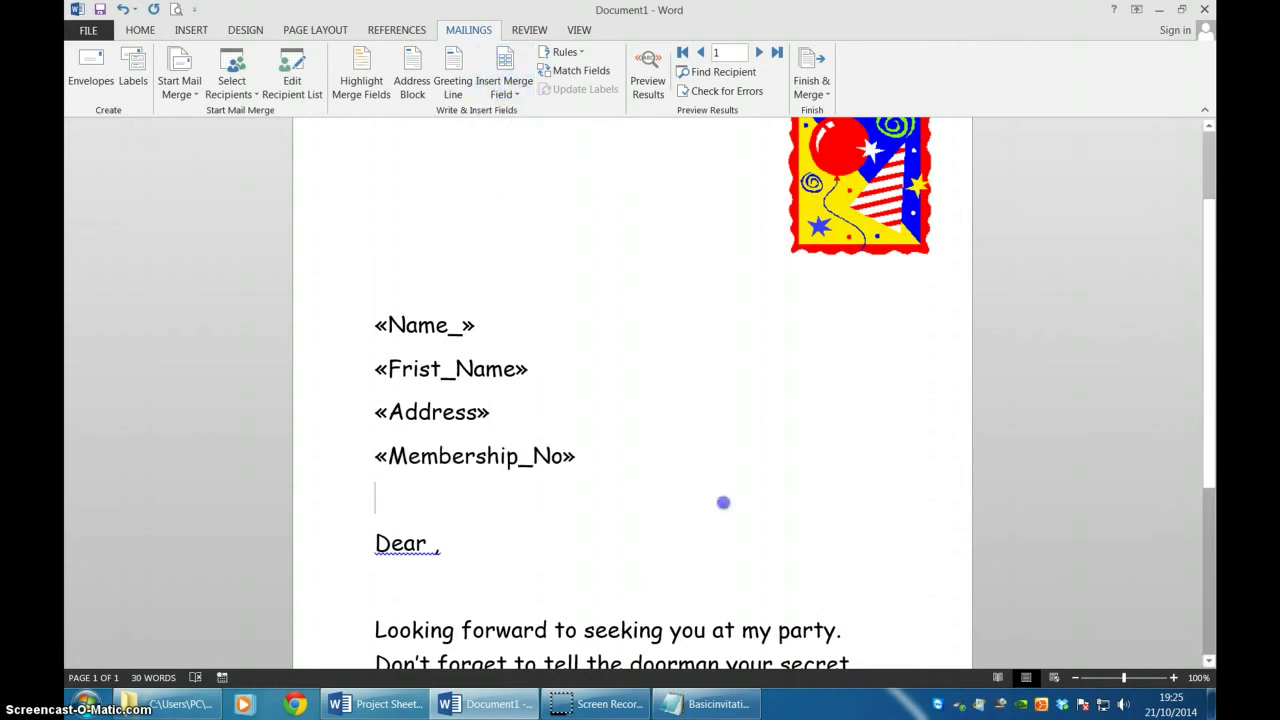
Preview the merge results for records 1 to 4, and return to showing the merge field names
{"action": "scroll", "coordinate": [734, 494], "scroll_direction": "down", "scroll_amount": 1}
{"action": "scroll", "coordinate": [734, 494], "scroll_direction": "up", "scroll_amount": 2}
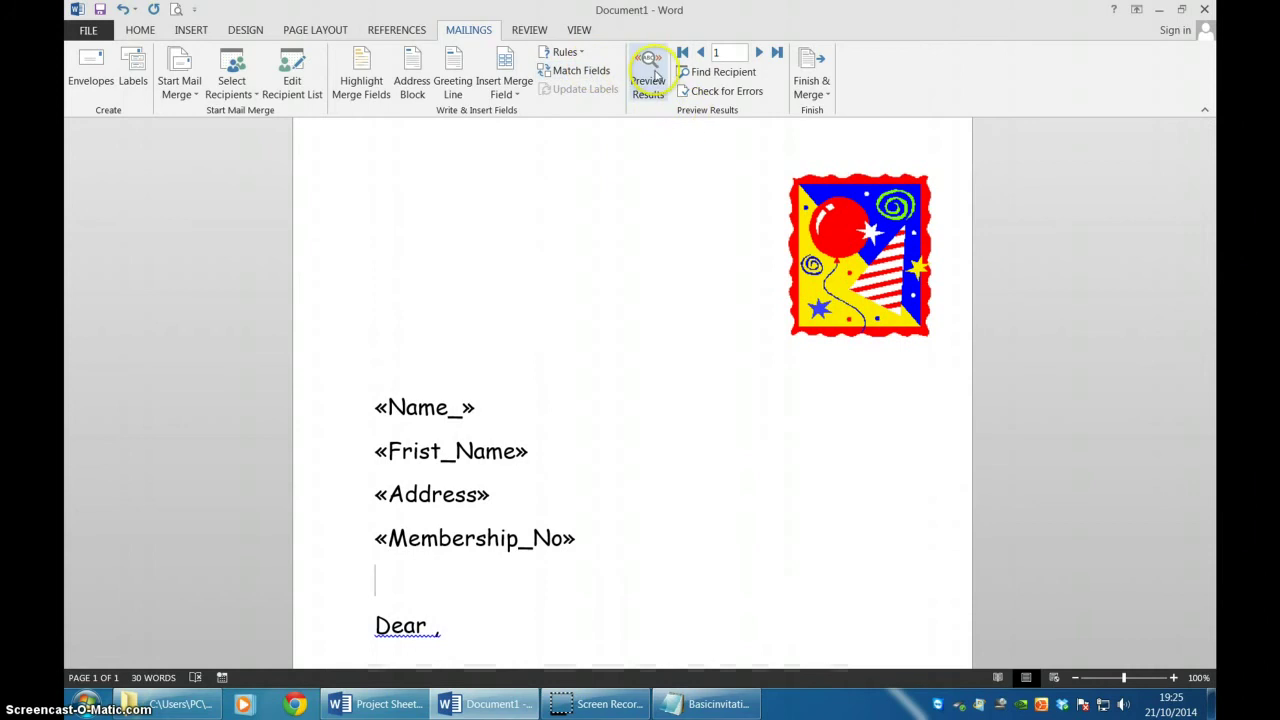
{"action": "scroll", "coordinate": [652, 171], "scroll_direction": "down", "scroll_amount": 1}
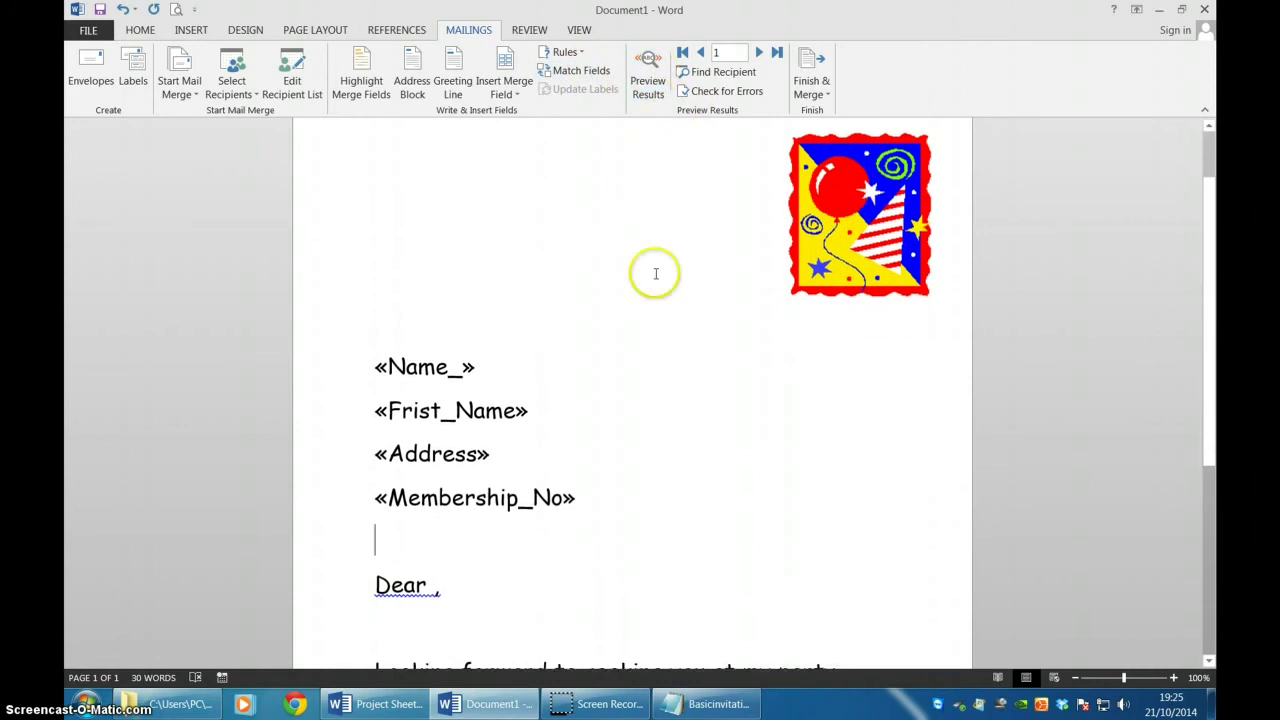
{"action": "left_click", "coordinate": [655, 87]}
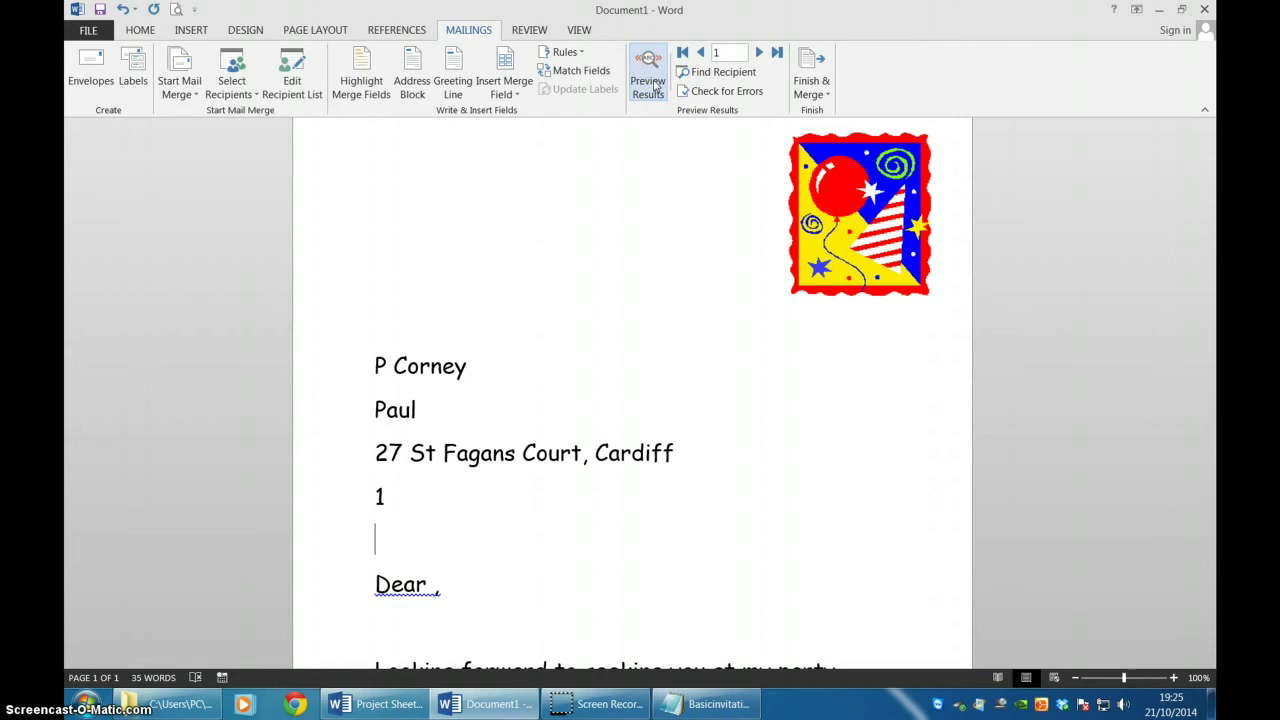
{"action": "left_click", "coordinate": [698, 78]}
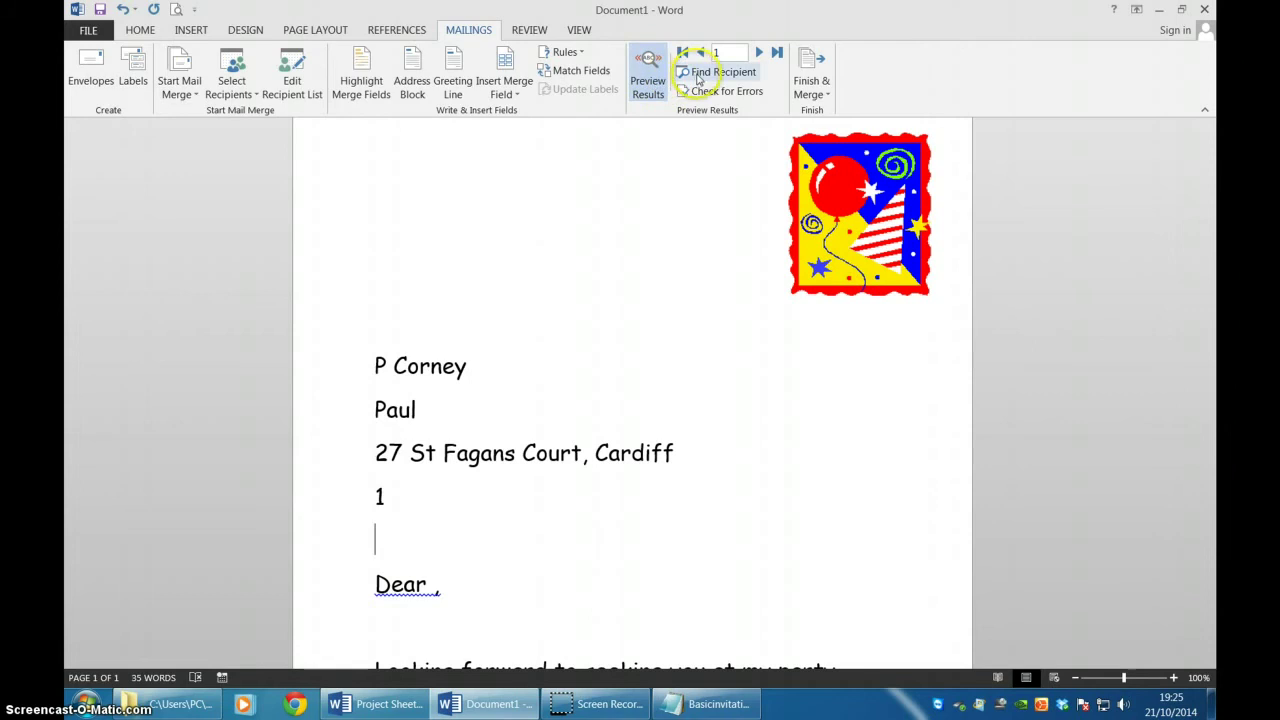
{"action": "left_click", "coordinate": [757, 53]}
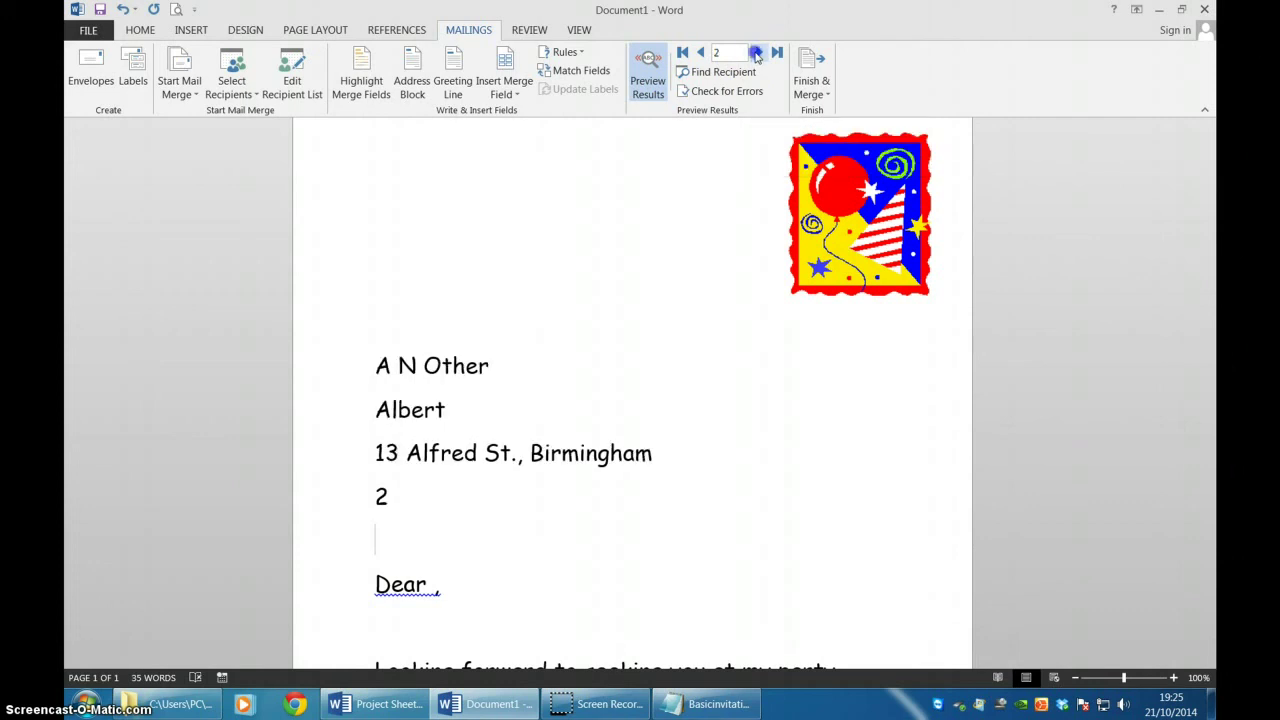
{"action": "left_click", "coordinate": [757, 53]}
{"action": "left_click", "coordinate": [757, 53]}
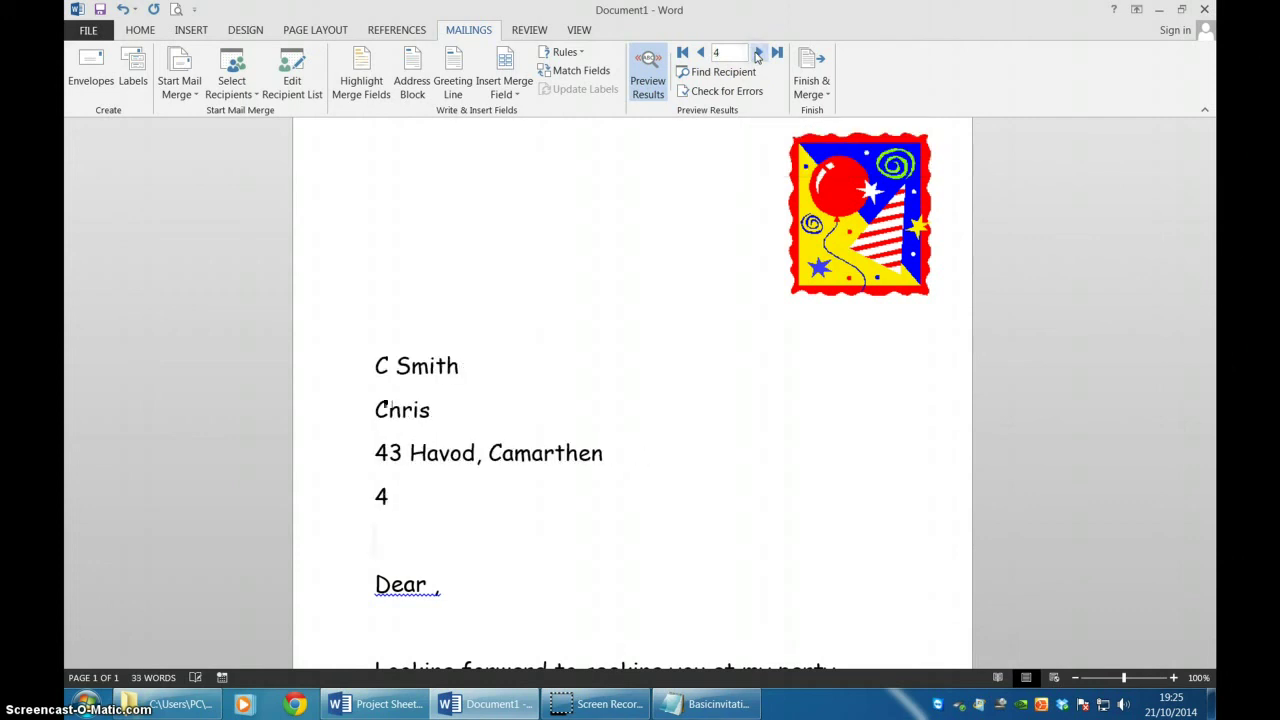
{"action": "left_click", "coordinate": [645, 88]}
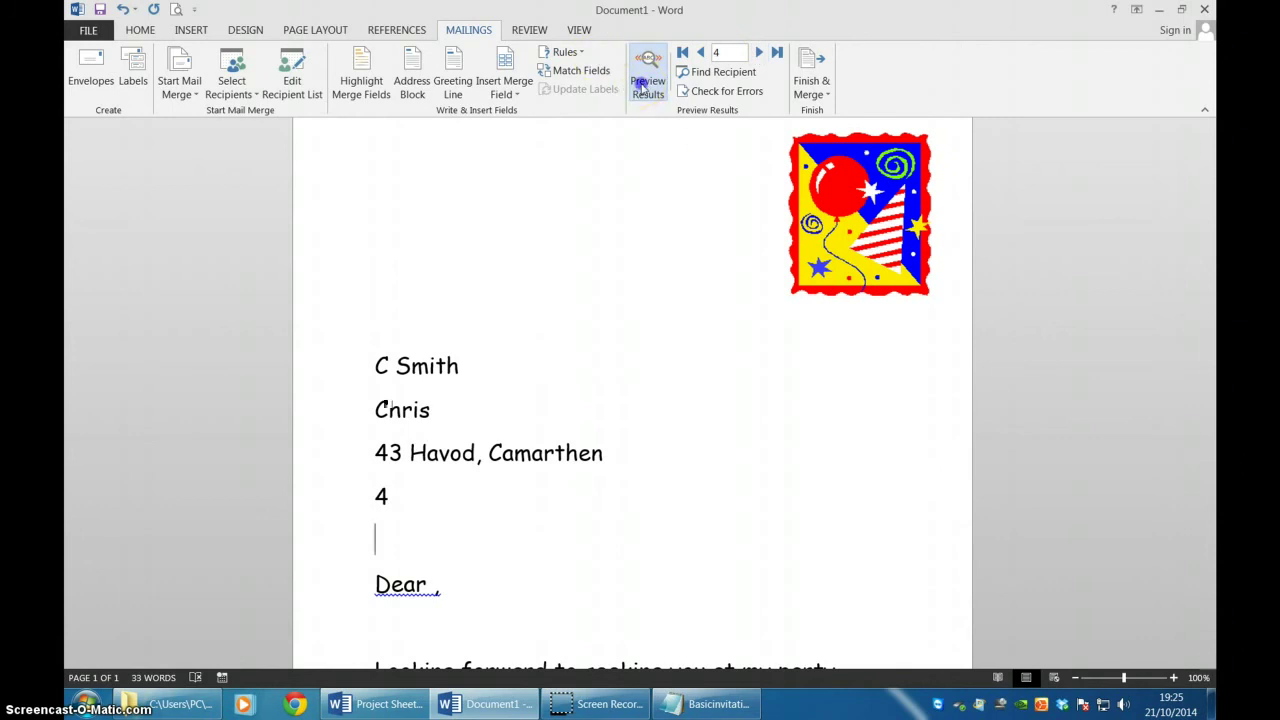
Move the Frist_Name field into the greeting after "Dear", and remove the extra line break before the comma
{"action": "scroll", "coordinate": [635, 380], "scroll_direction": "down", "scroll_amount": 2}
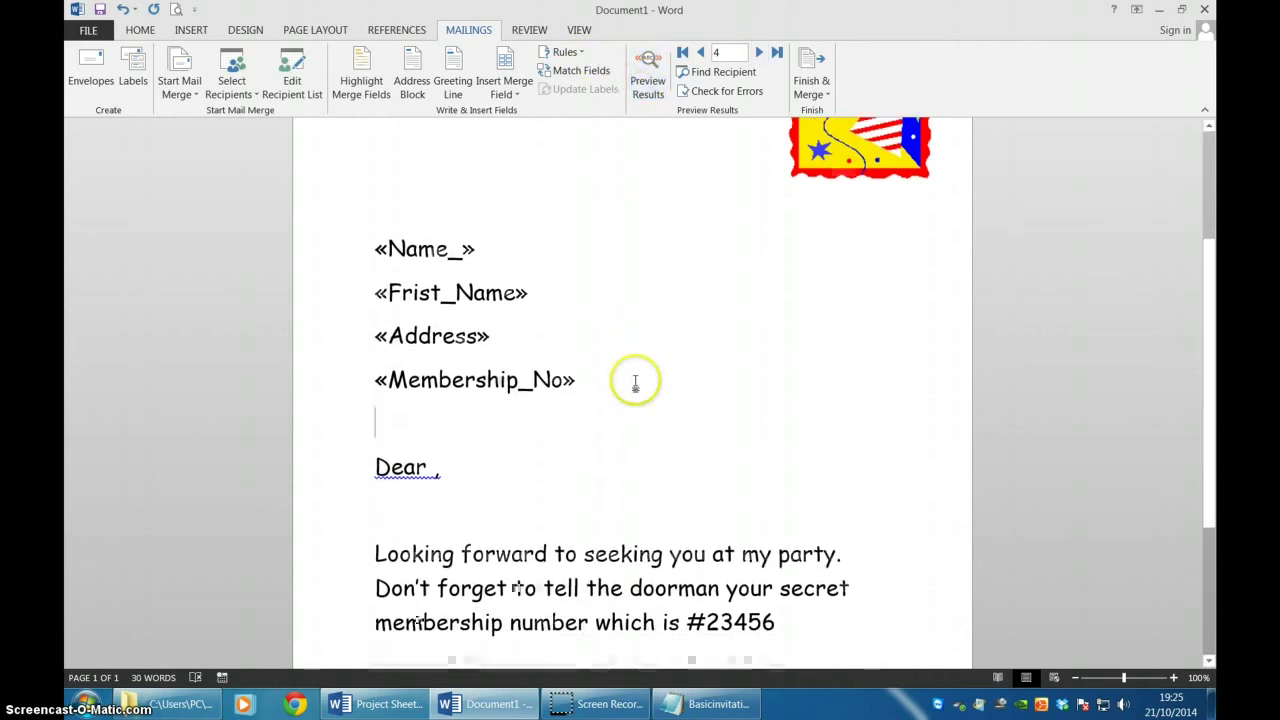
{"action": "scroll", "coordinate": [452, 250], "scroll_direction": "up", "scroll_amount": 2}
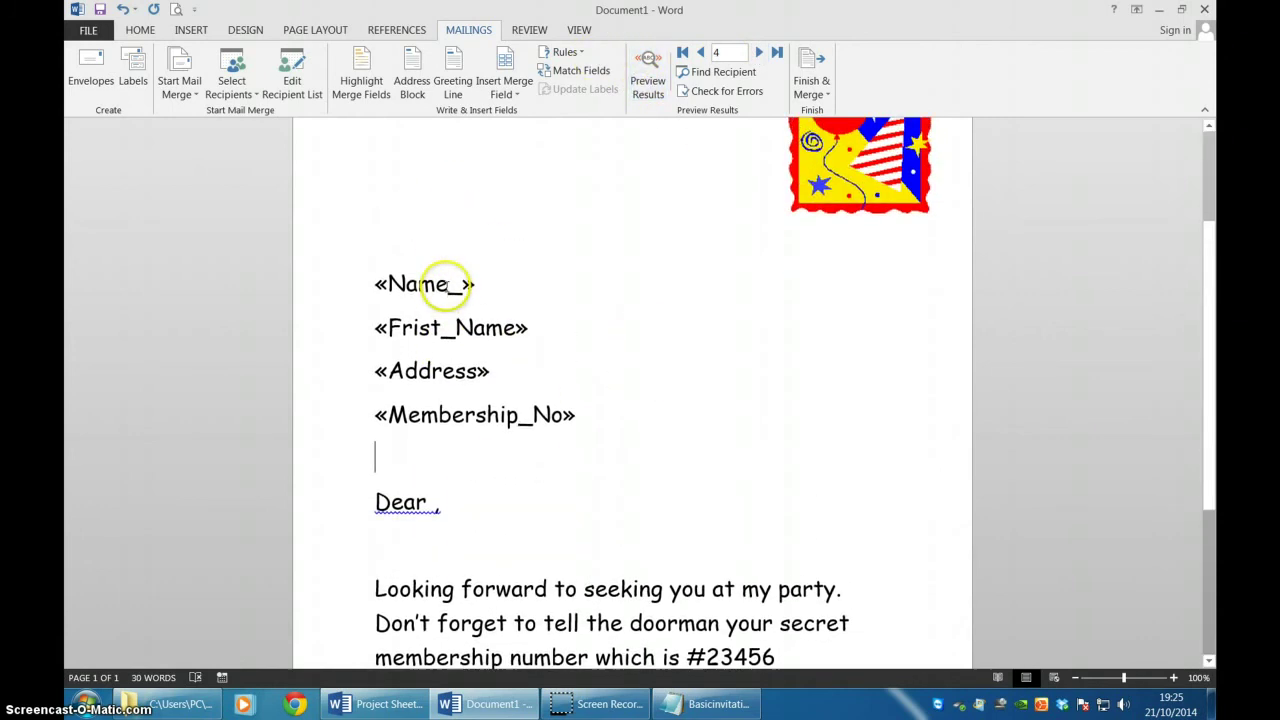
{"action": "left_click", "coordinate": [351, 331]}
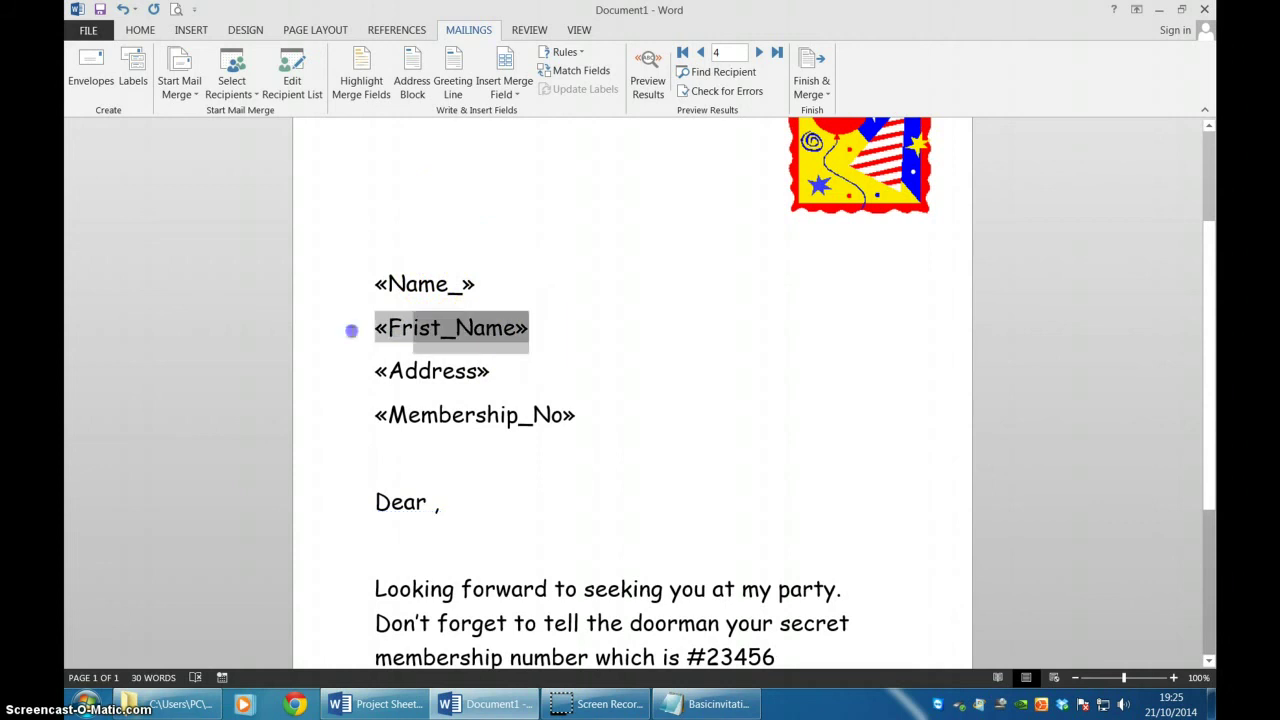
{"action": "left_click_drag", "start_coordinate": [430, 332], "coordinate": [437, 425]}
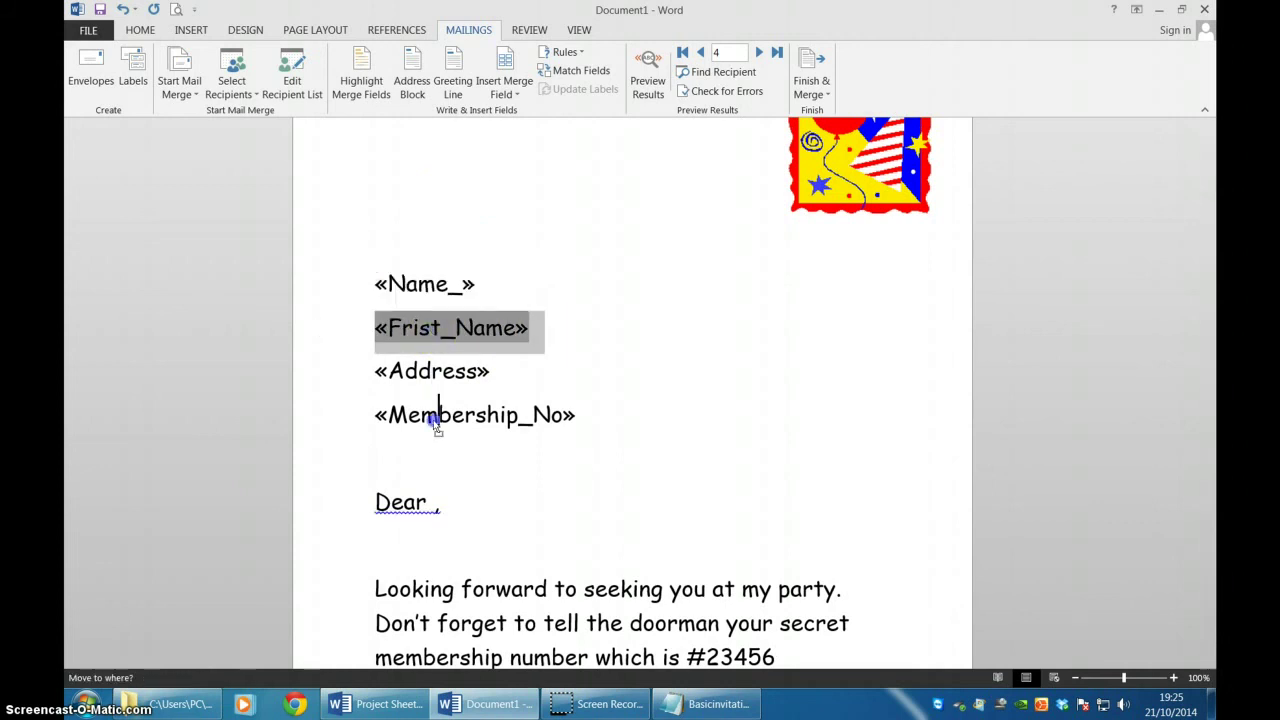
{"action": "left_click_drag", "start_coordinate": [437, 507], "coordinate": [435, 503]}
{"action": "left_click", "coordinate": [523, 496]}
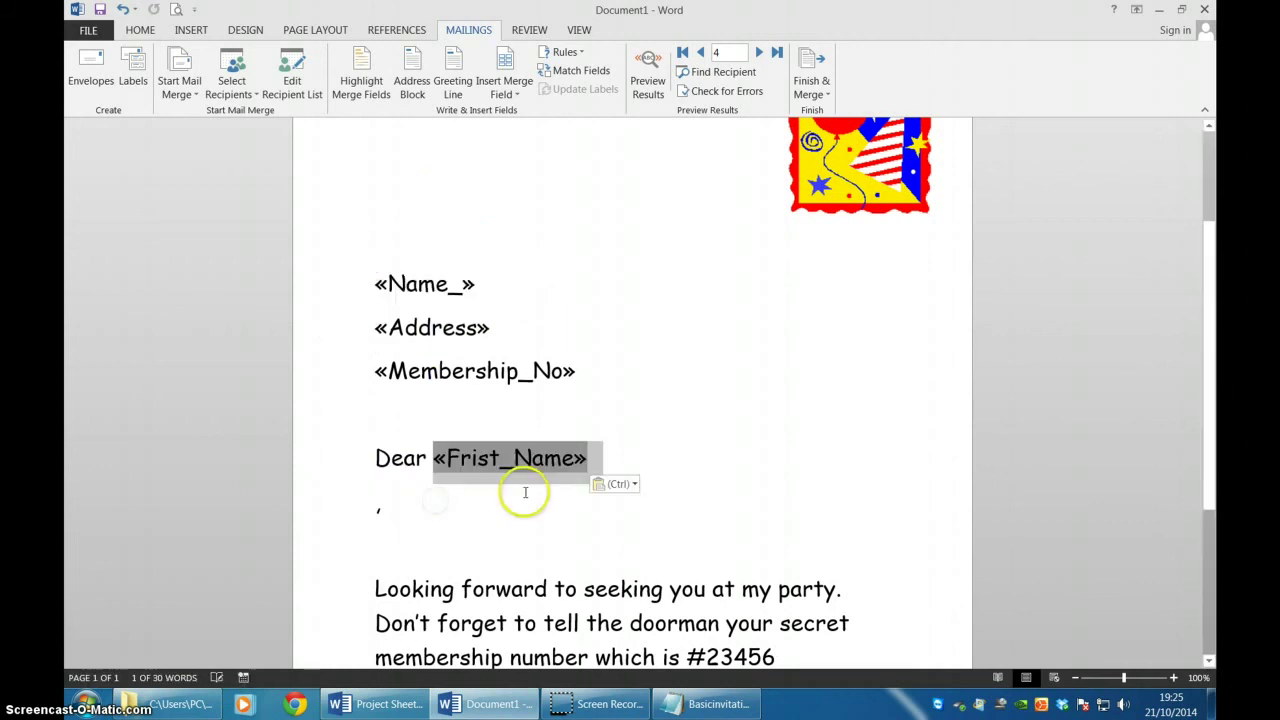
{"action": "key", "text": "BackSpace"}
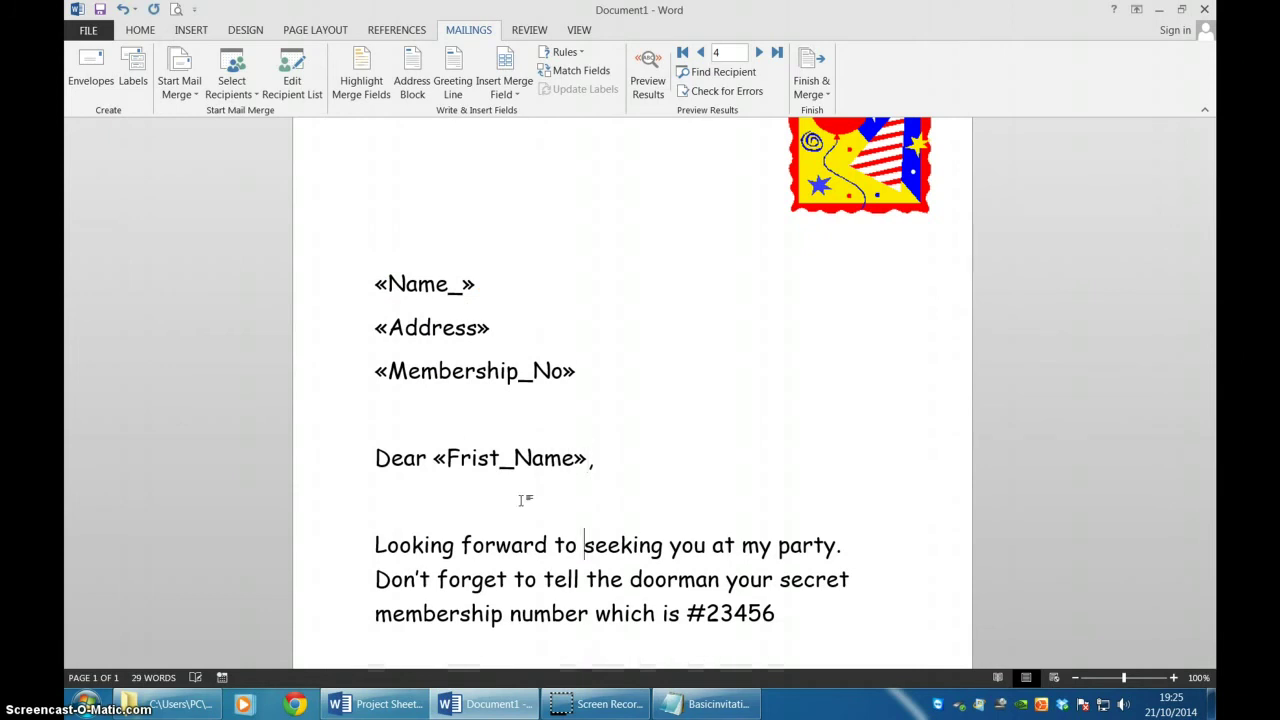
Replace the typed membership digits after the # sign with the Membership_No field moved from the address block
{"action": "scroll", "coordinate": [520, 500], "scroll_direction": "down", "scroll_amount": 1}
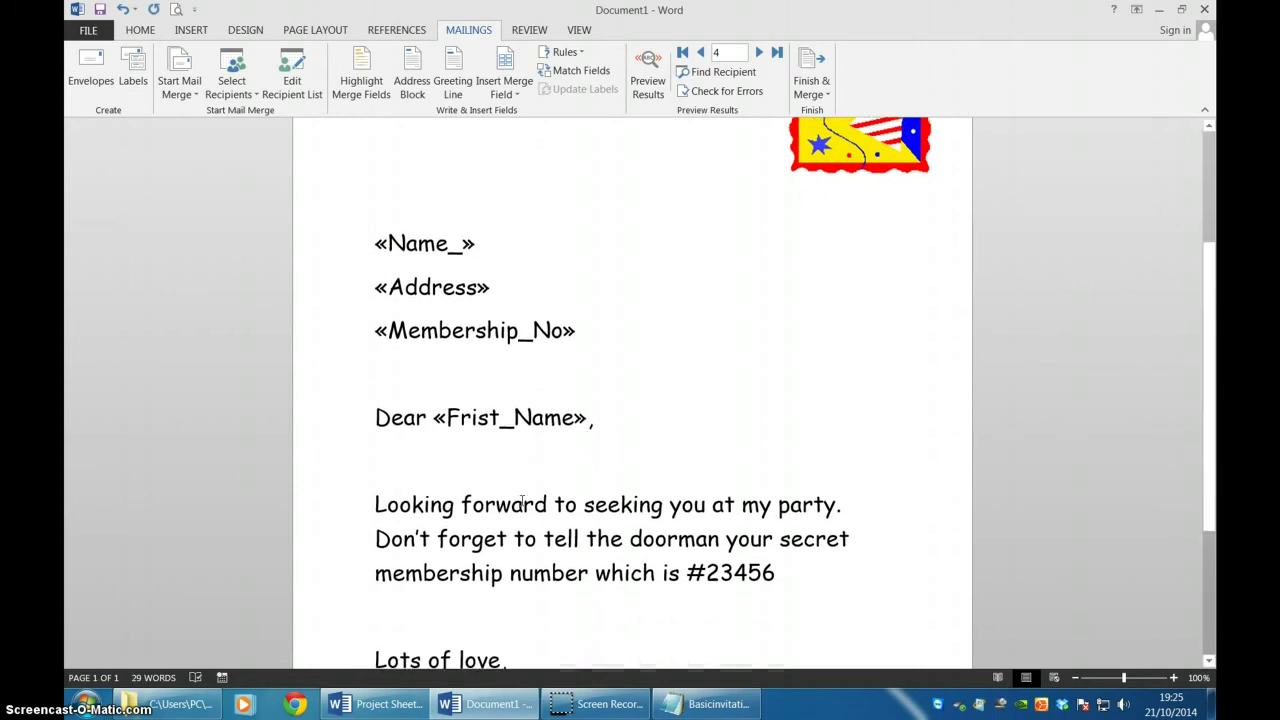
{"action": "left_click", "coordinate": [782, 575]}
{"action": "key", "text": "BackSpace"}
{"action": "key", "text": "BackSpace"}
{"action": "key", "text": "BackSpace"}
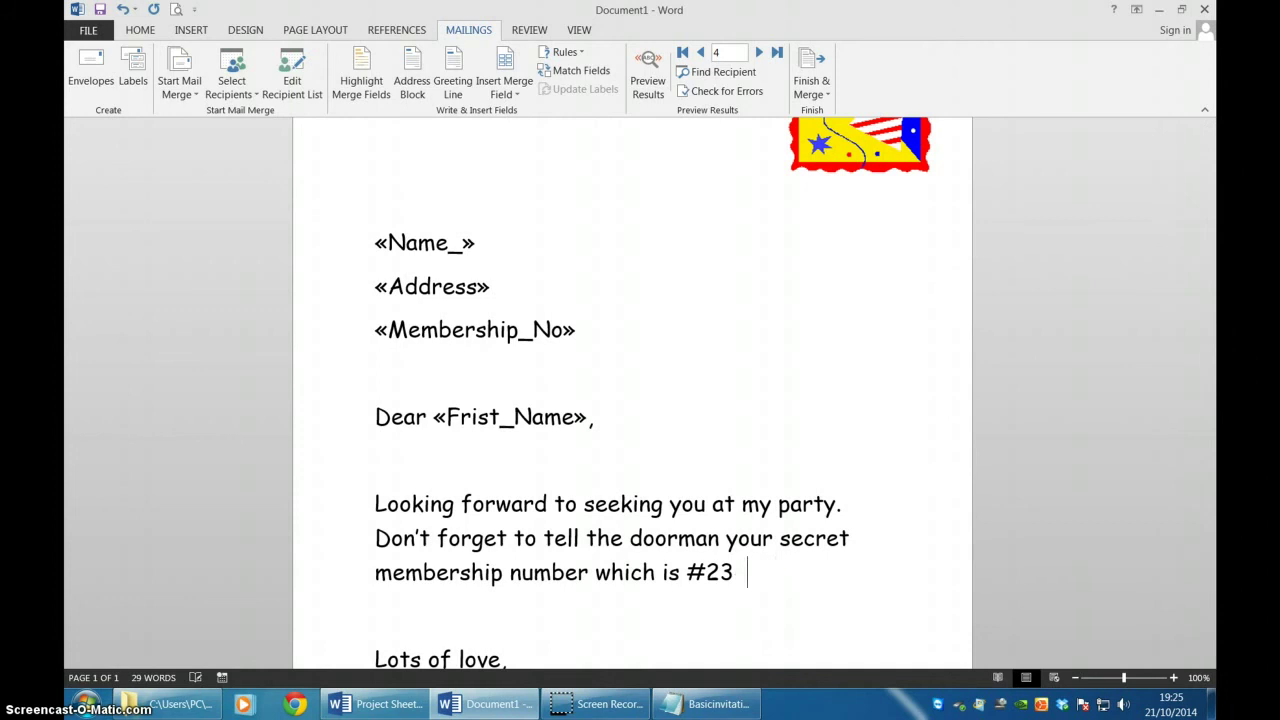
{"action": "left_click_drag", "start_coordinate": [592, 322], "coordinate": [213, 330]}
{"action": "left_click_drag", "start_coordinate": [470, 335], "coordinate": [736, 589]}
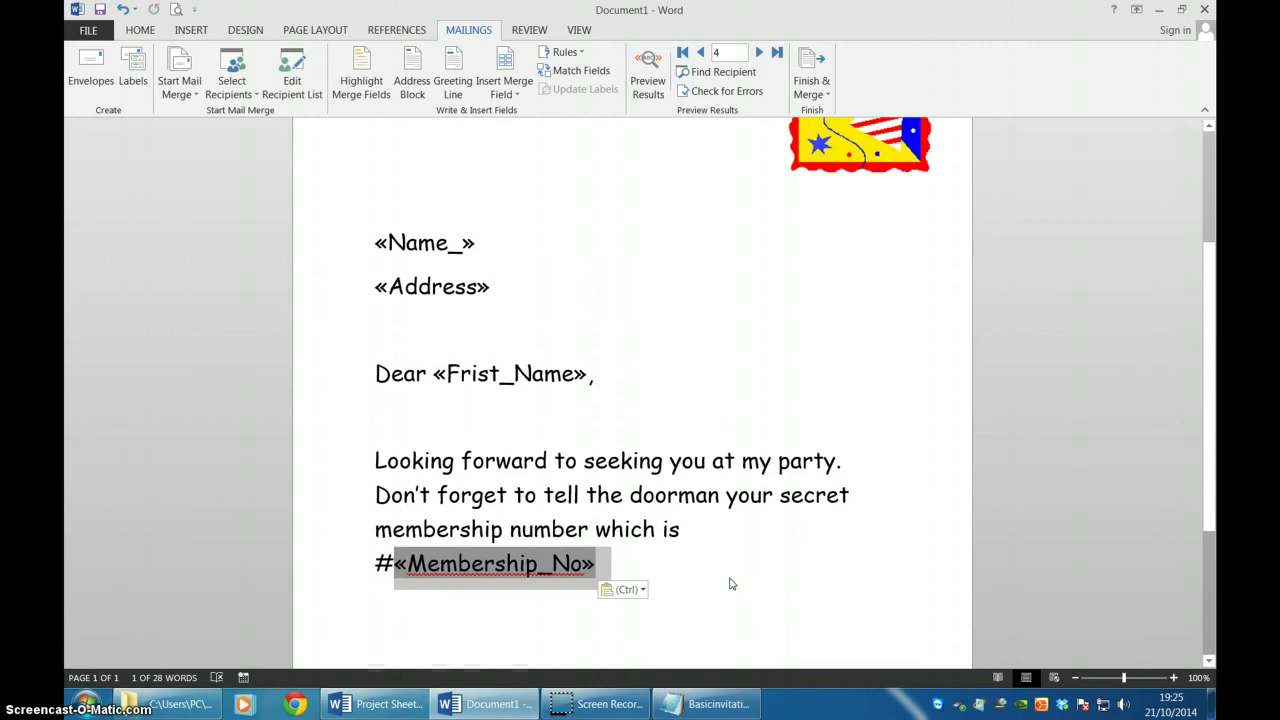
{"action": "key", "text": "Home"}
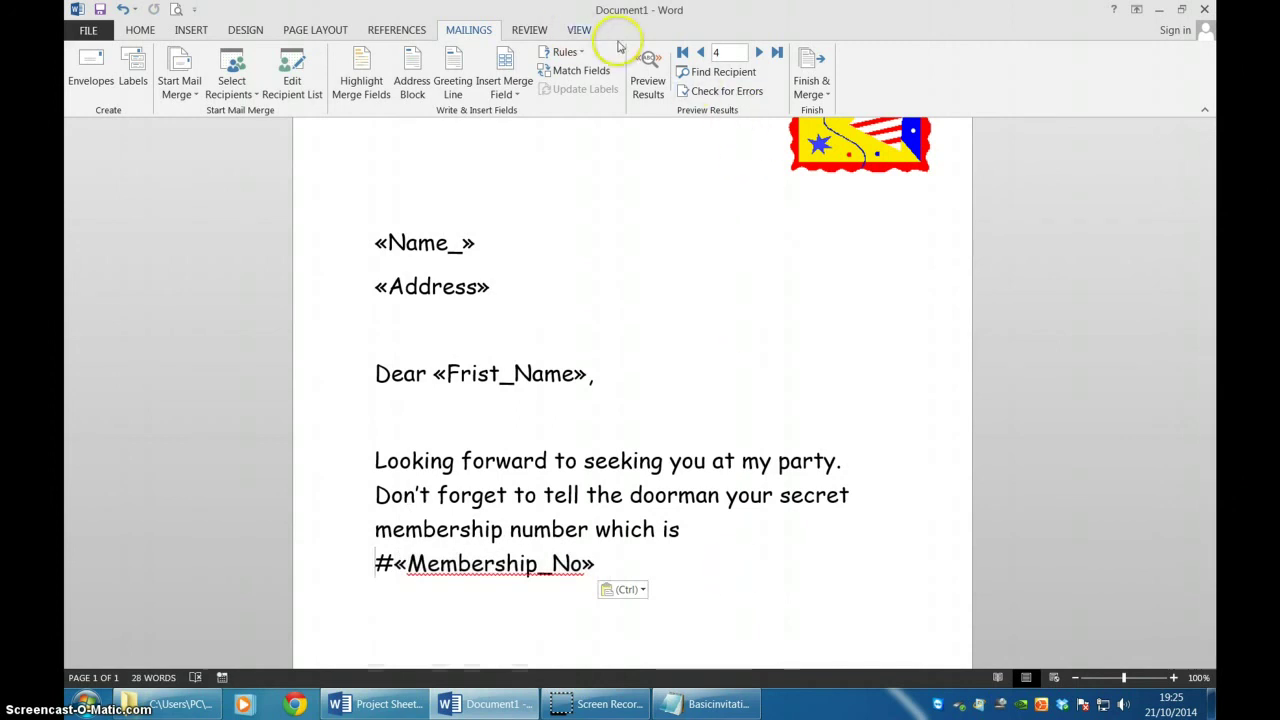
Preview the merged invitation and check its recipient name, address, greeting, membership number and layout
{"action": "left_click", "coordinate": [652, 84]}
{"action": "scroll", "coordinate": [608, 343], "scroll_direction": "down", "scroll_amount": 1}
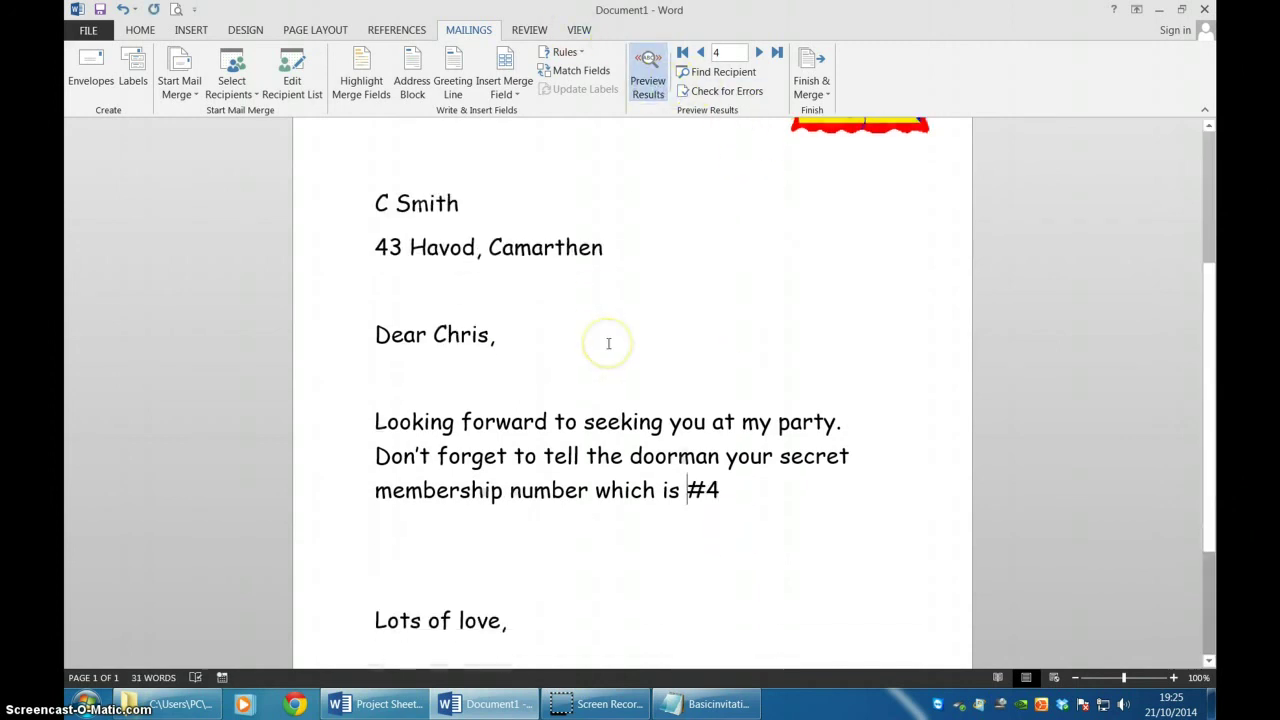
{"action": "scroll", "coordinate": [608, 343], "scroll_direction": "up", "scroll_amount": 2}
{"action": "scroll", "coordinate": [608, 343], "scroll_direction": "up", "scroll_amount": 2}
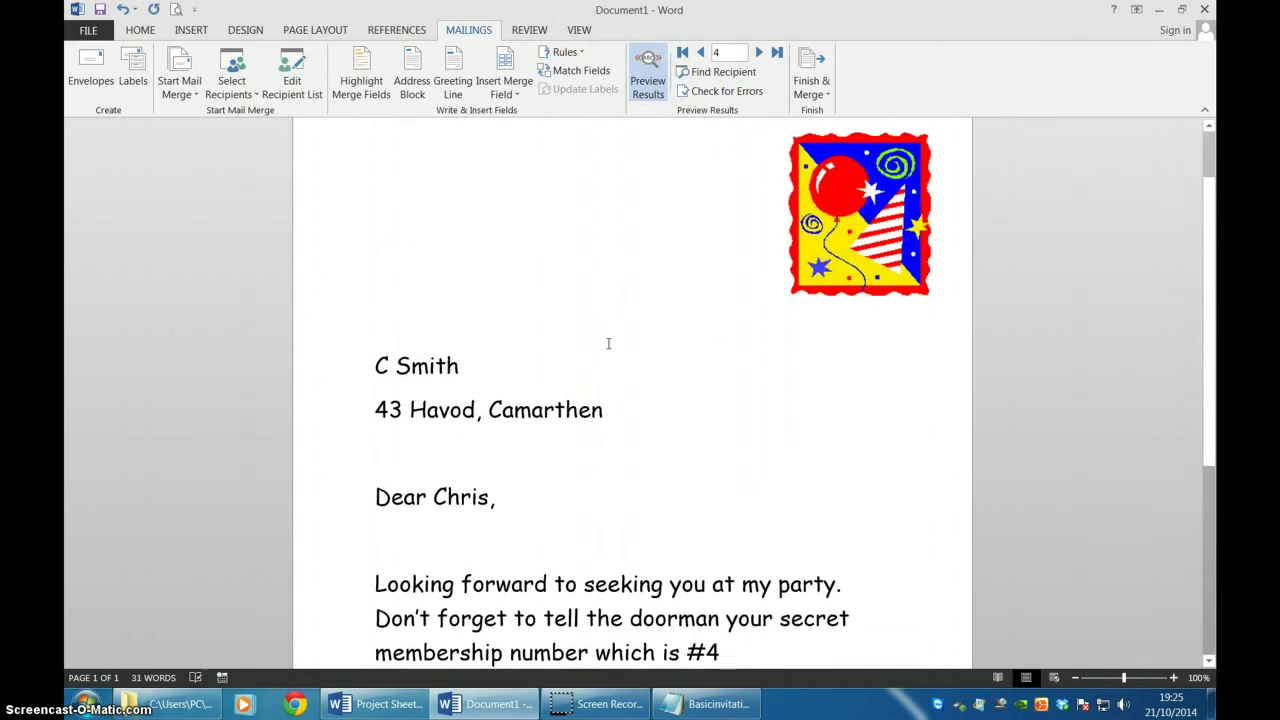
{"action": "scroll", "coordinate": [608, 343], "scroll_direction": "down", "scroll_amount": 1}
{"action": "scroll", "coordinate": [608, 343], "scroll_direction": "up", "scroll_amount": 1}
{"action": "scroll", "coordinate": [664, 284], "scroll_direction": "down", "scroll_amount": 8}
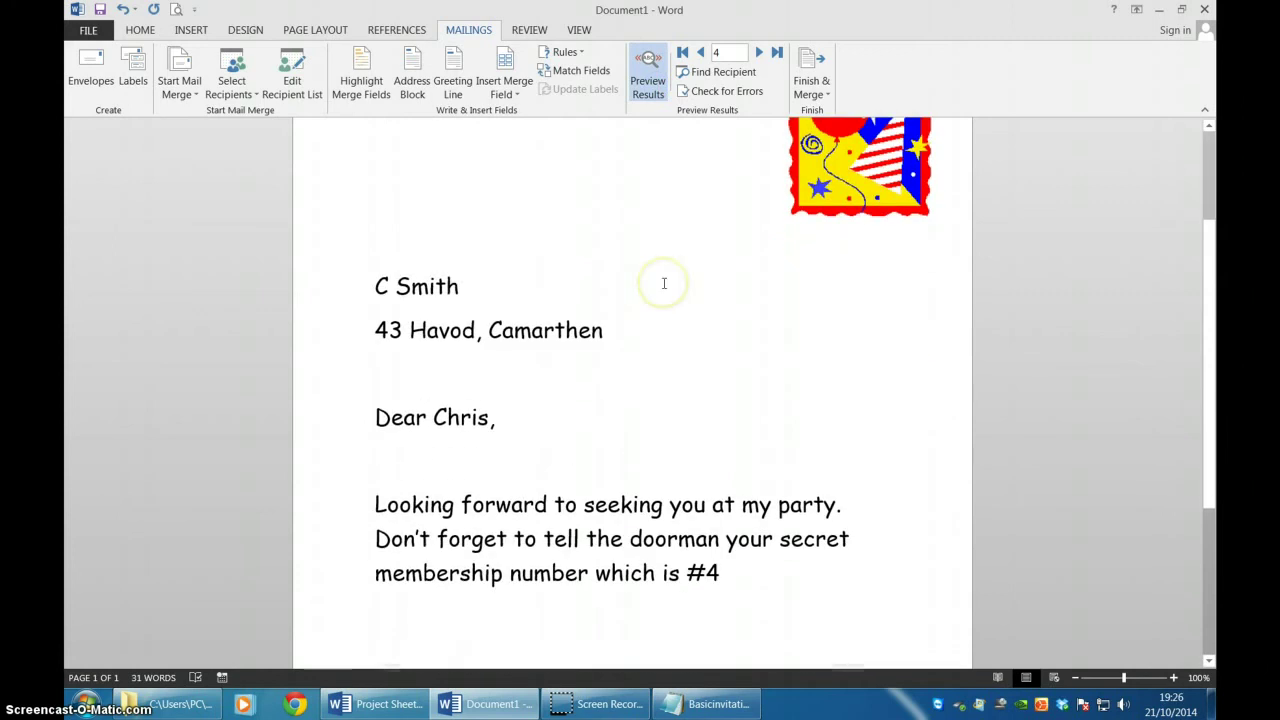
{"action": "scroll", "coordinate": [664, 284], "scroll_direction": "up", "scroll_amount": 6}
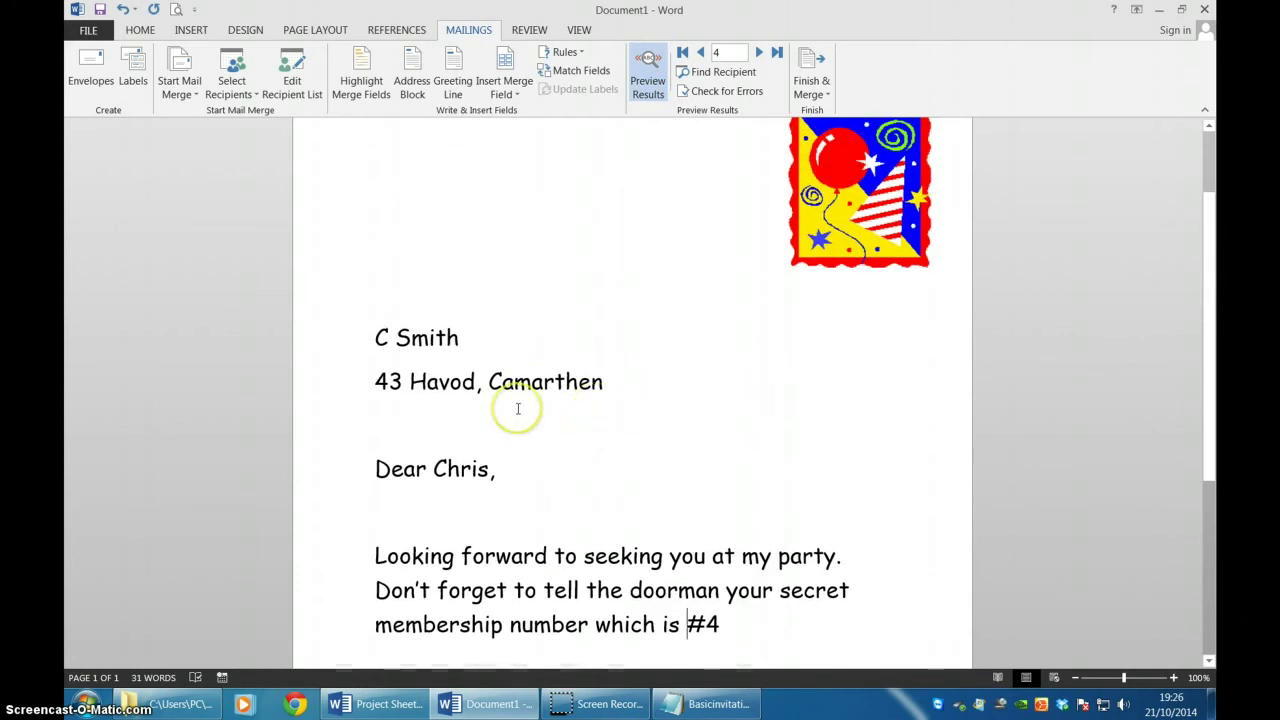
{"action": "scroll", "coordinate": [518, 408], "scroll_direction": "down", "scroll_amount": 2}
{"action": "scroll", "coordinate": [518, 408], "scroll_direction": "up", "scroll_amount": 1}
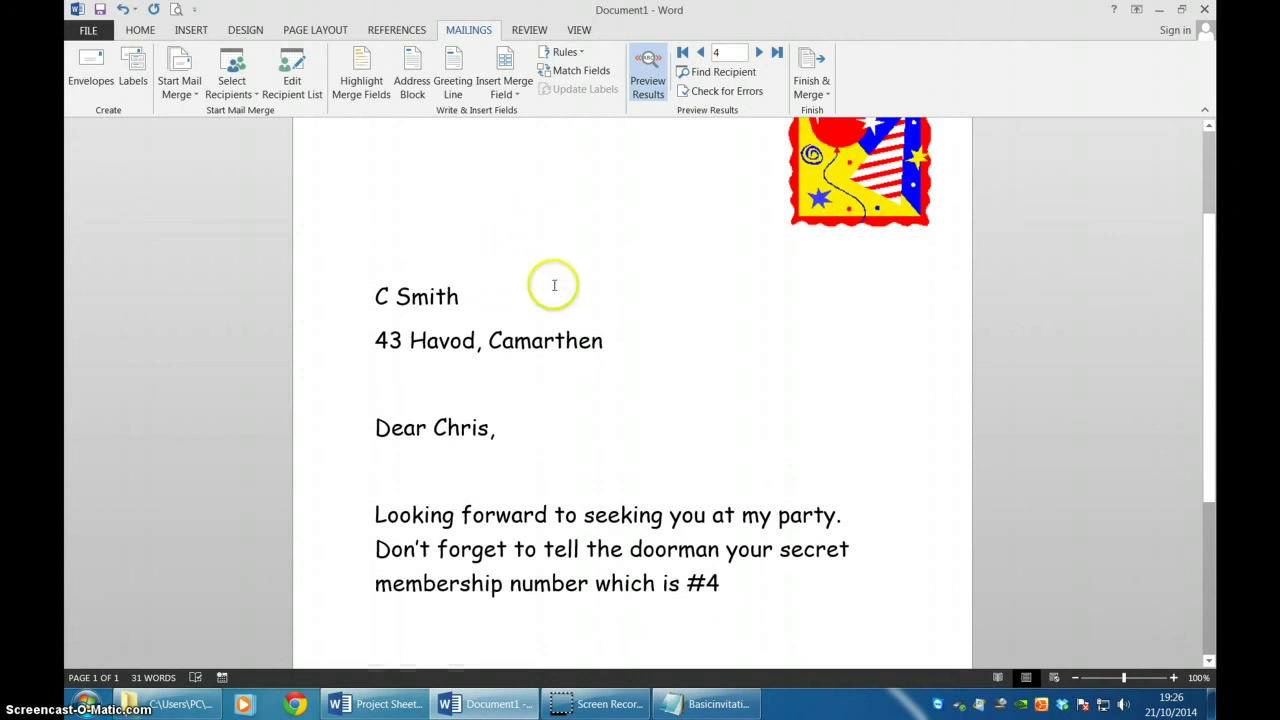
{"action": "scroll", "coordinate": [552, 285], "scroll_direction": "up", "scroll_amount": 1}
{"action": "scroll", "coordinate": [554, 285], "scroll_direction": "up", "scroll_amount": 2}
{"action": "scroll", "coordinate": [554, 285], "scroll_direction": "down", "scroll_amount": 2}
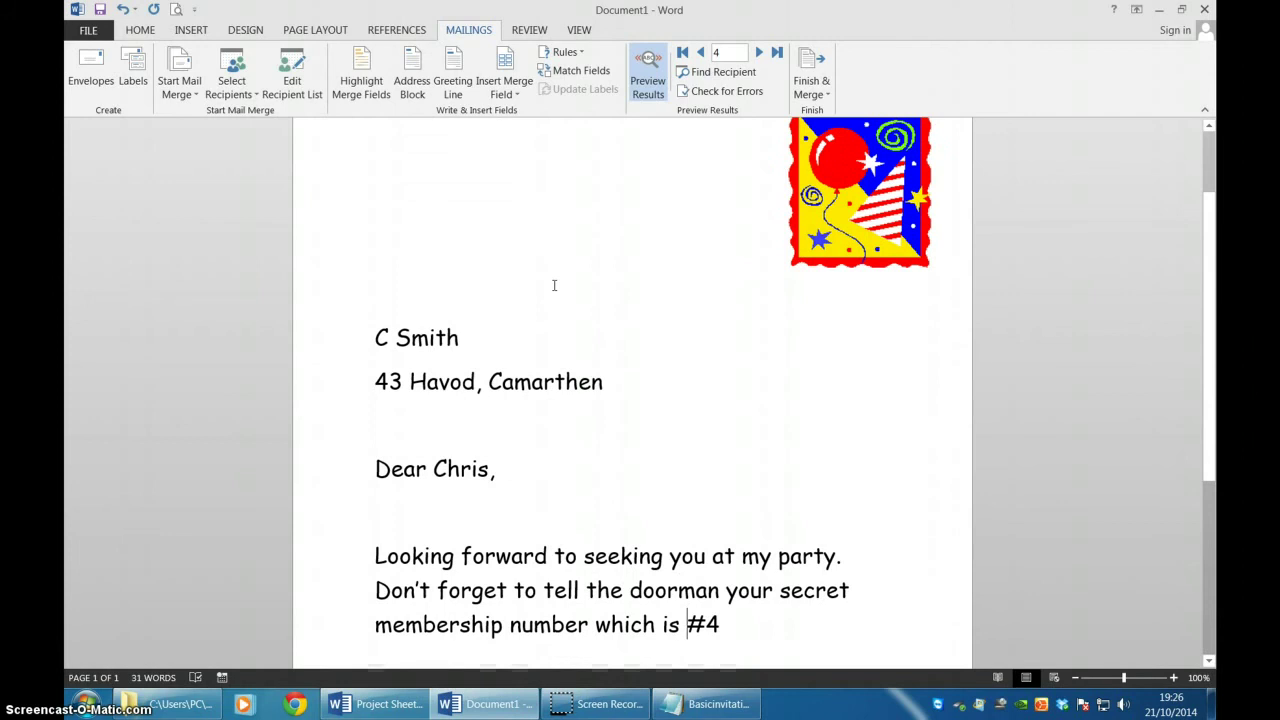
{"action": "left_click", "coordinate": [1054, 678]}
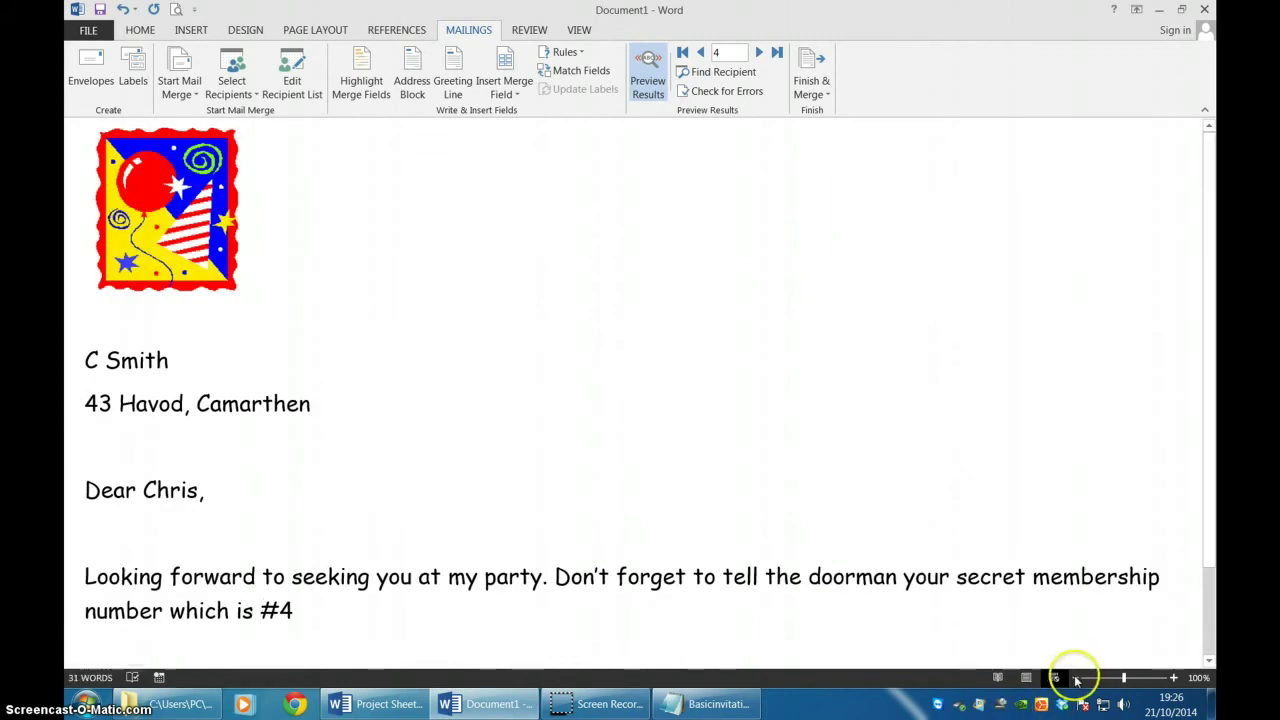
{"action": "left_click", "coordinate": [1077, 679]}
{"action": "left_click", "coordinate": [1077, 679]}
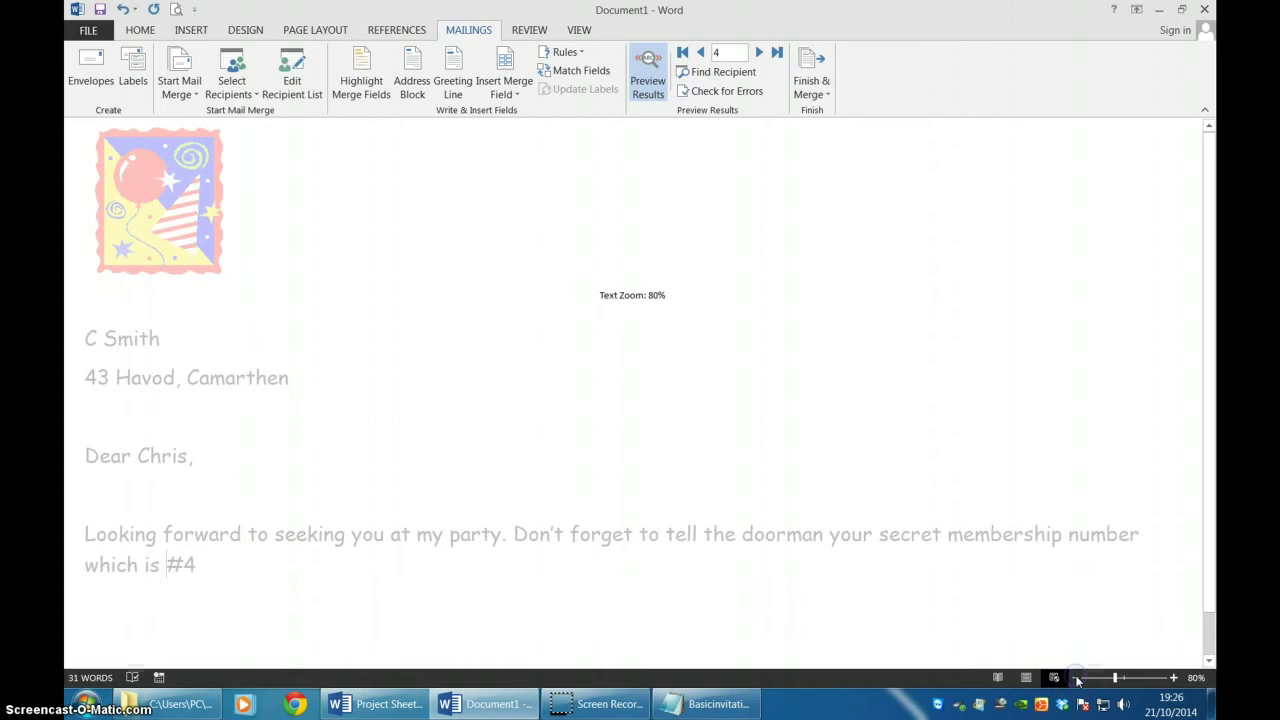
{"action": "left_click", "coordinate": [1026, 678]}
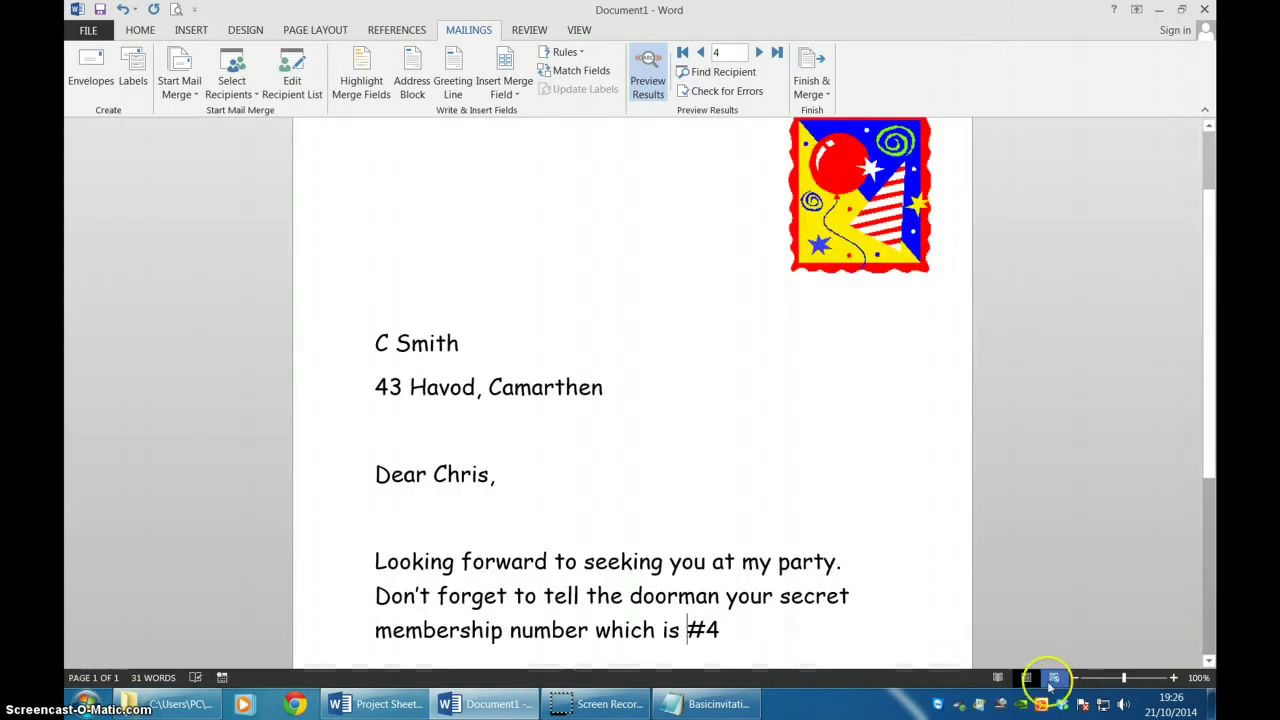
Reduce the zoom to 60% in Print Layout to view the whole invitation page
{"action": "left_click", "coordinate": [1075, 678]}
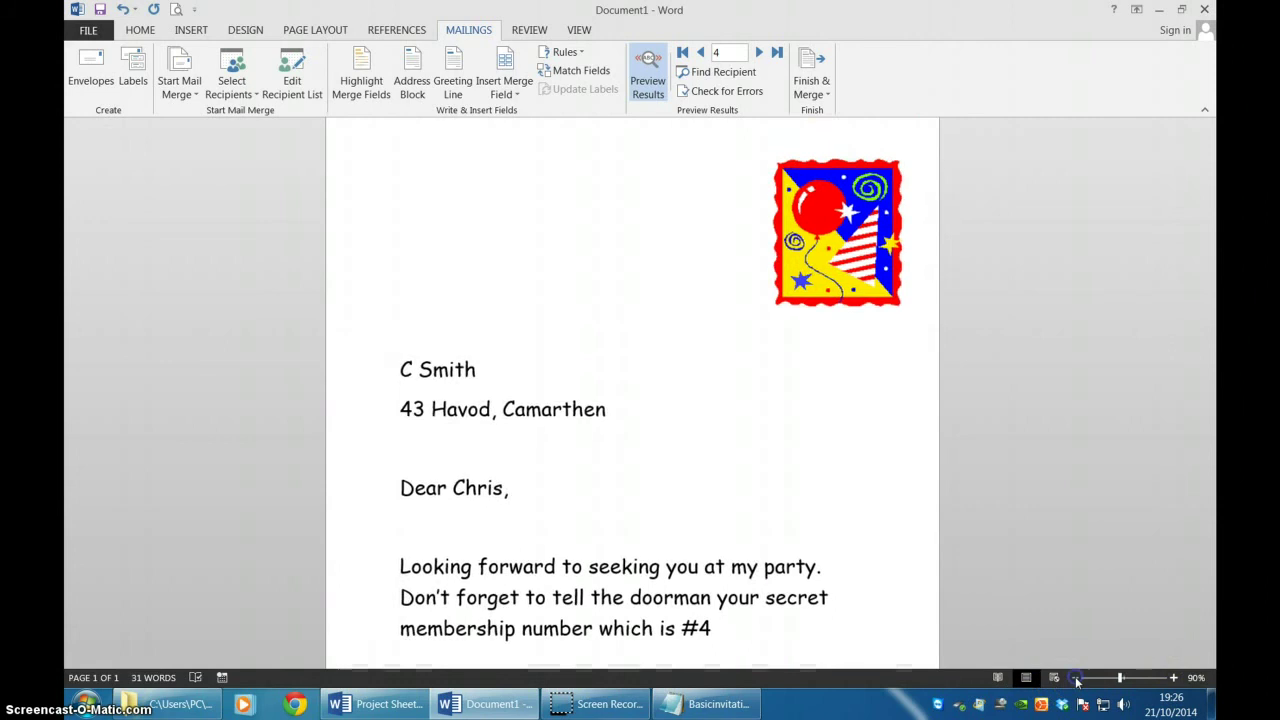
{"action": "left_click", "coordinate": [1075, 678]}
{"action": "scroll", "coordinate": [1008, 594], "scroll_direction": "down", "scroll_amount": 1}
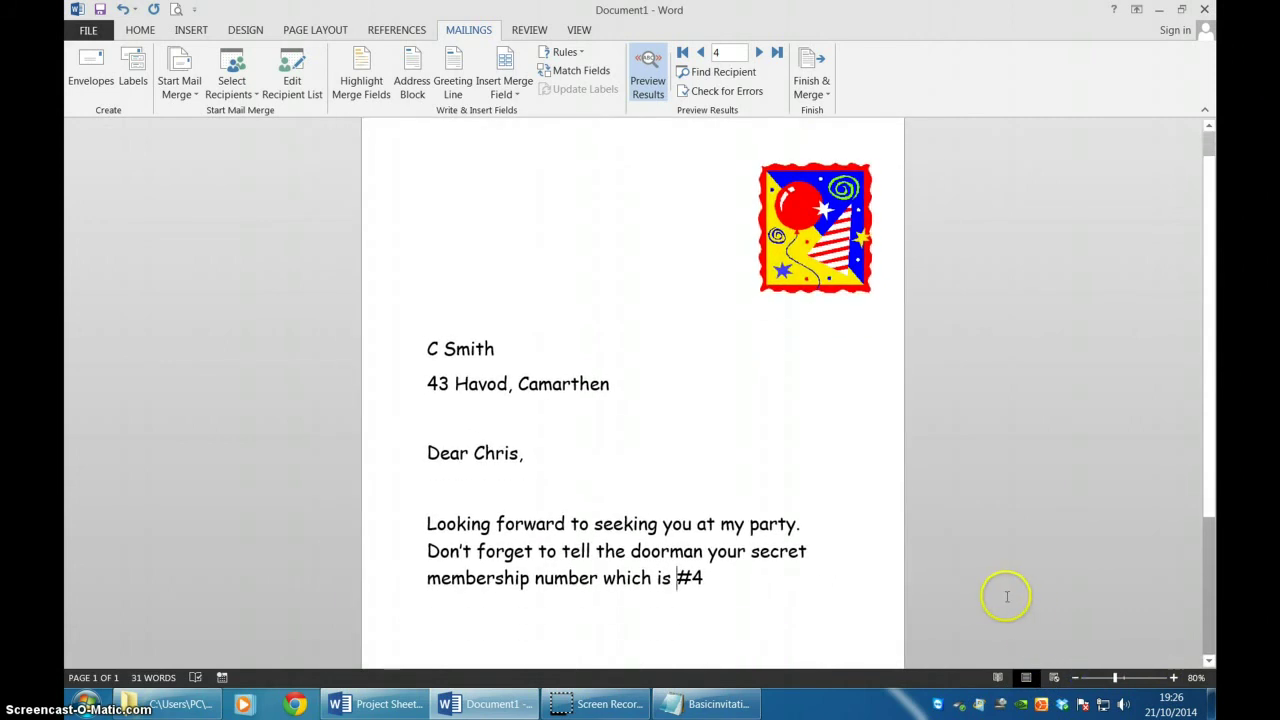
{"action": "left_click", "coordinate": [1075, 678]}
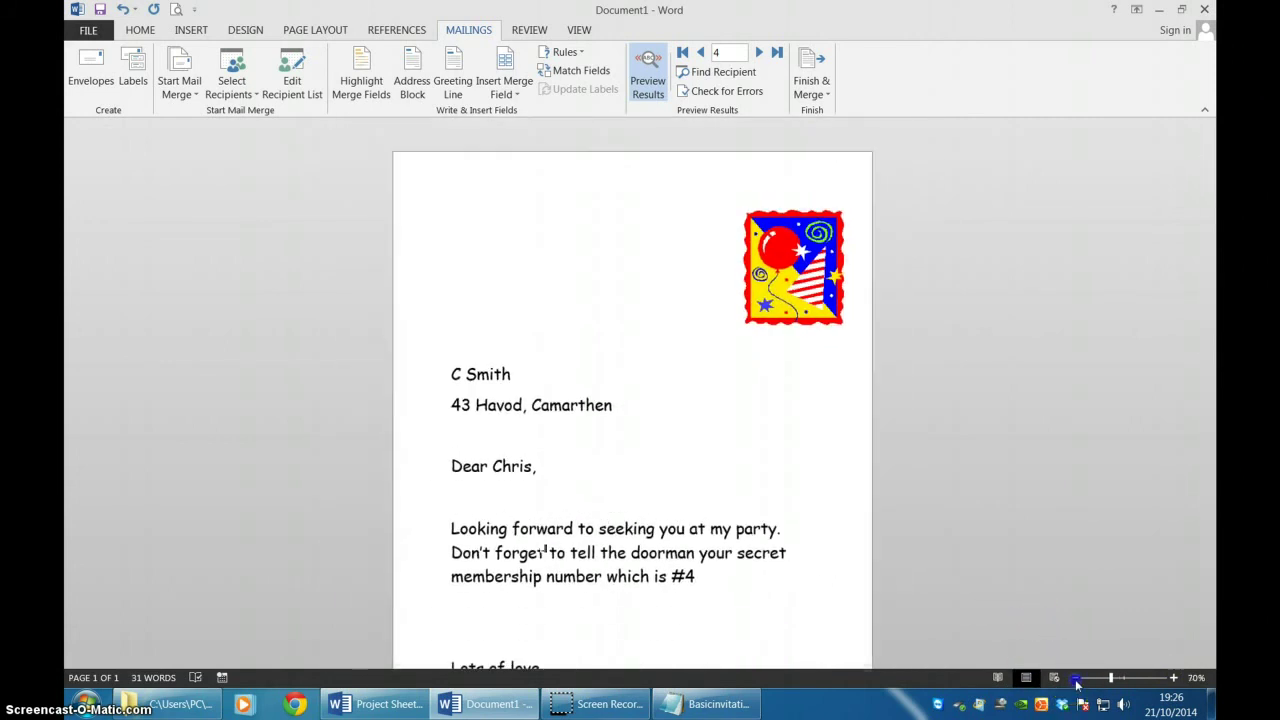
{"action": "left_click", "coordinate": [1075, 678]}
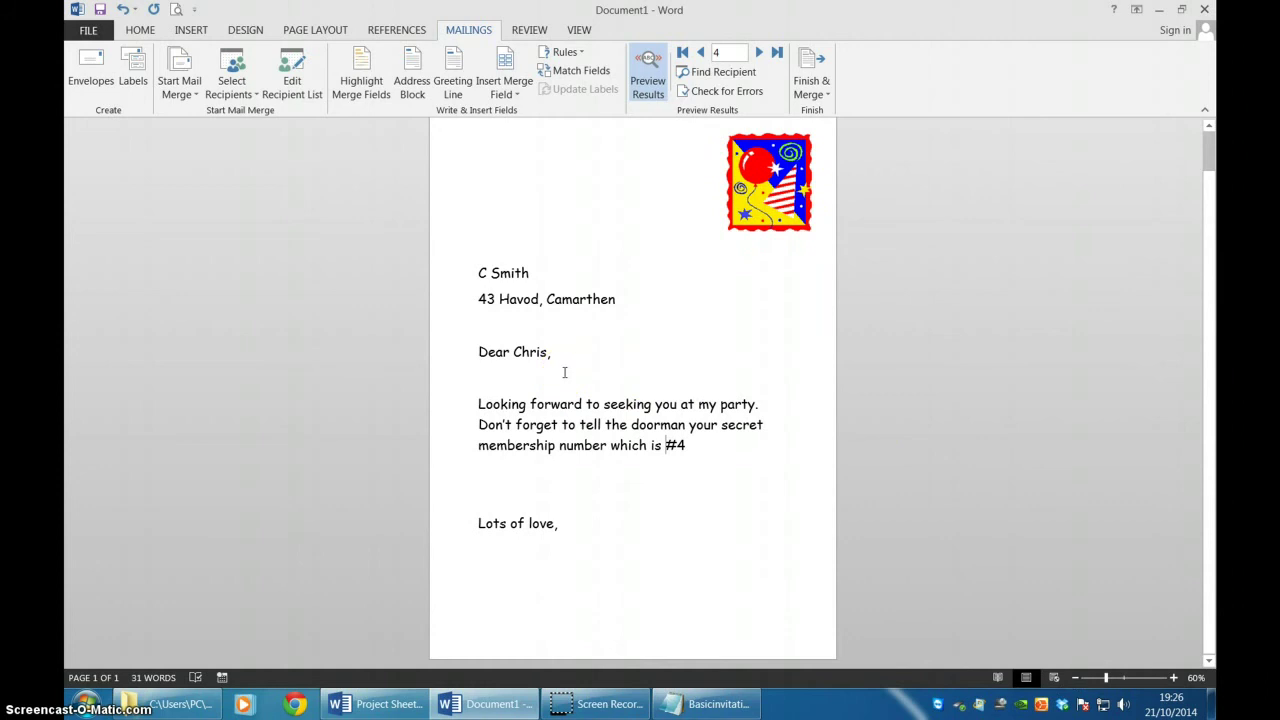
Create a new blank document
{"action": "left_click", "coordinate": [88, 30]}
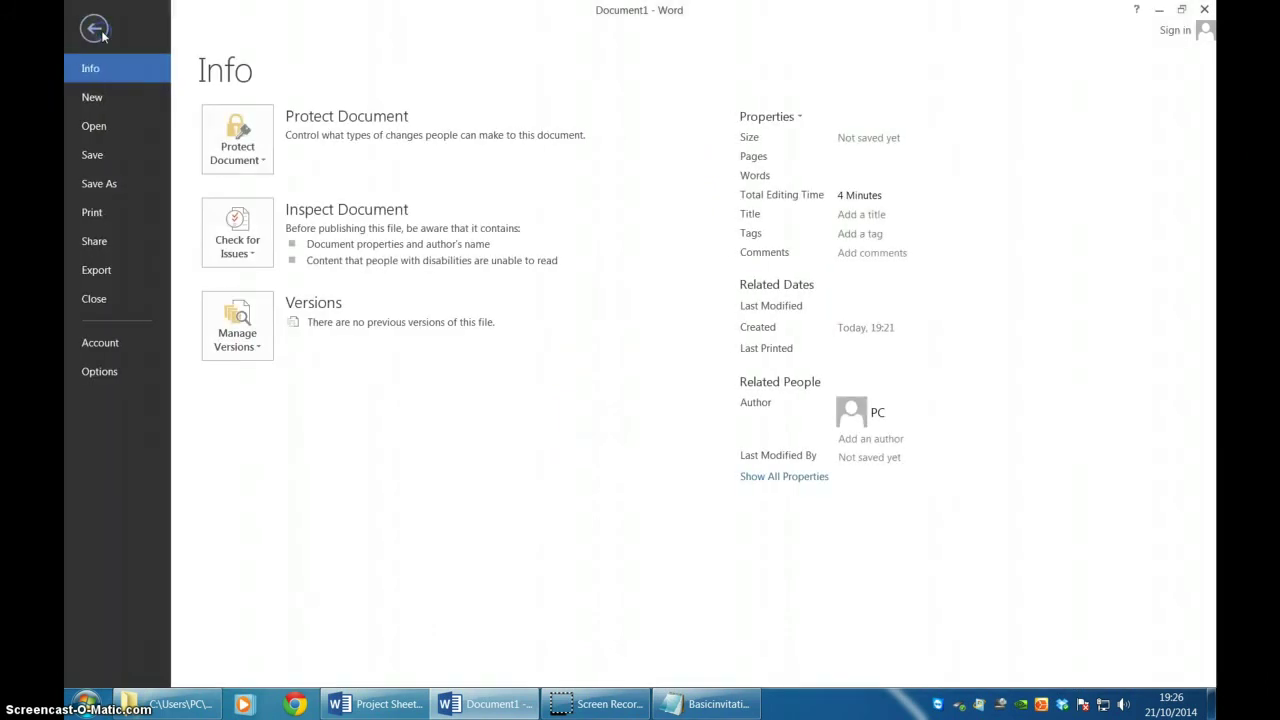
{"action": "left_click", "coordinate": [104, 100]}
{"action": "left_click", "coordinate": [257, 247]}
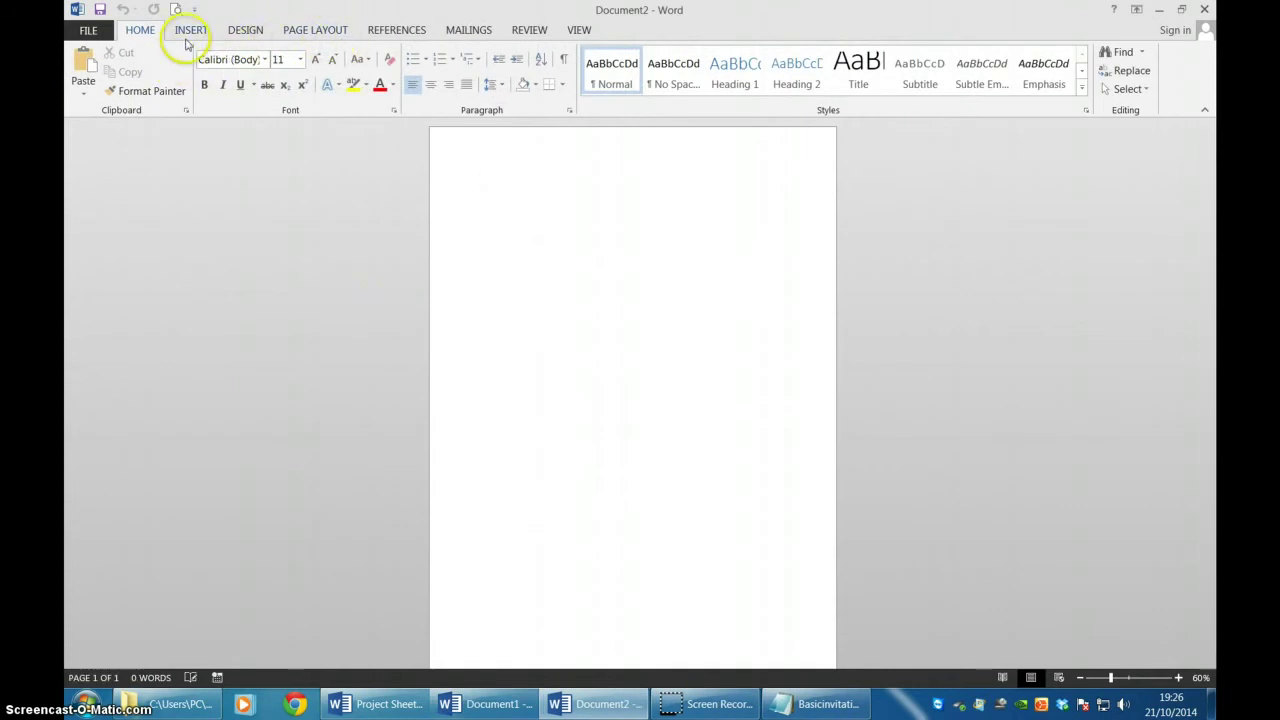
Insert a table of two columns and six rows and paste the invitation screenshot into its first cell
{"action": "left_click", "coordinate": [191, 30]}
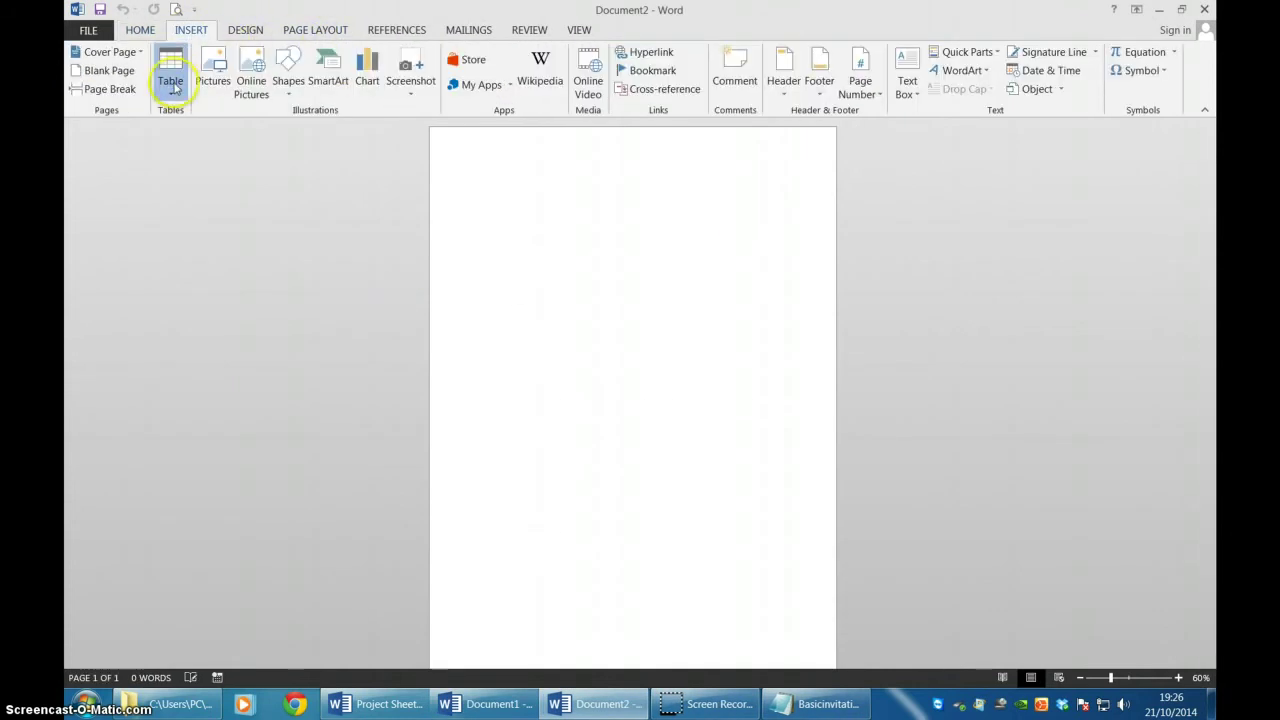
{"action": "left_click", "coordinate": [170, 72]}
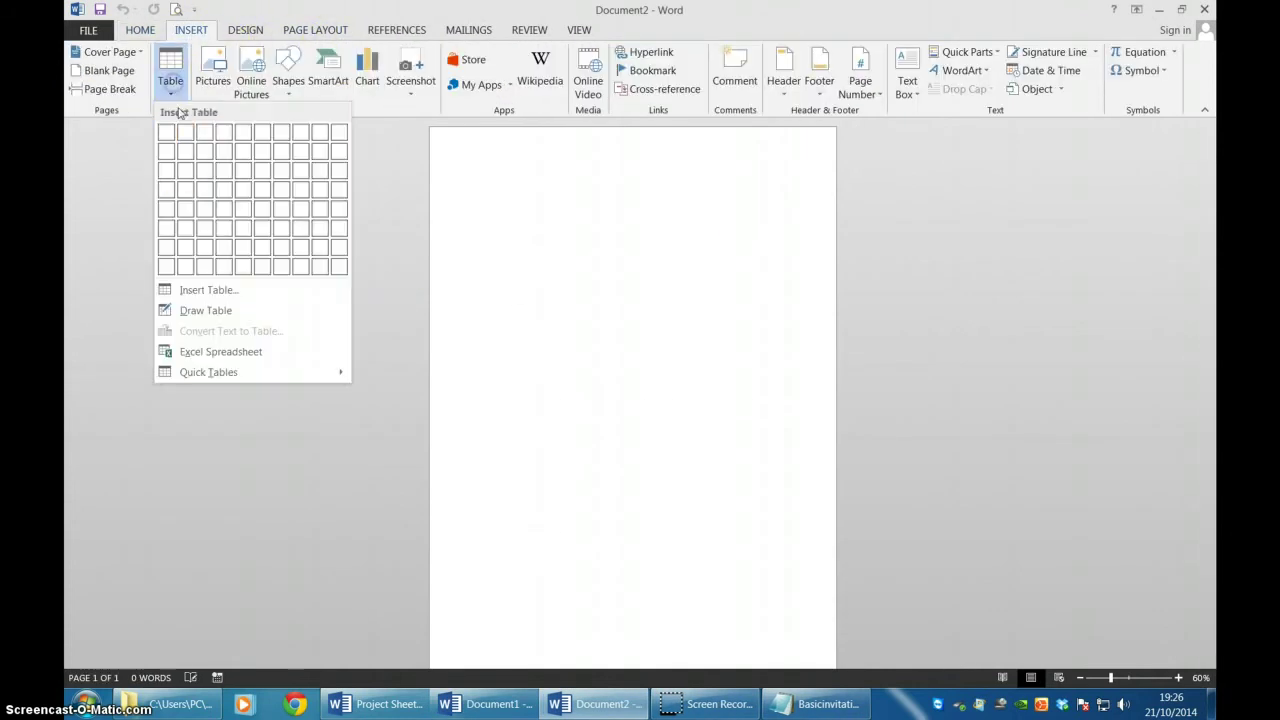
{"action": "left_click", "coordinate": [184, 228]}
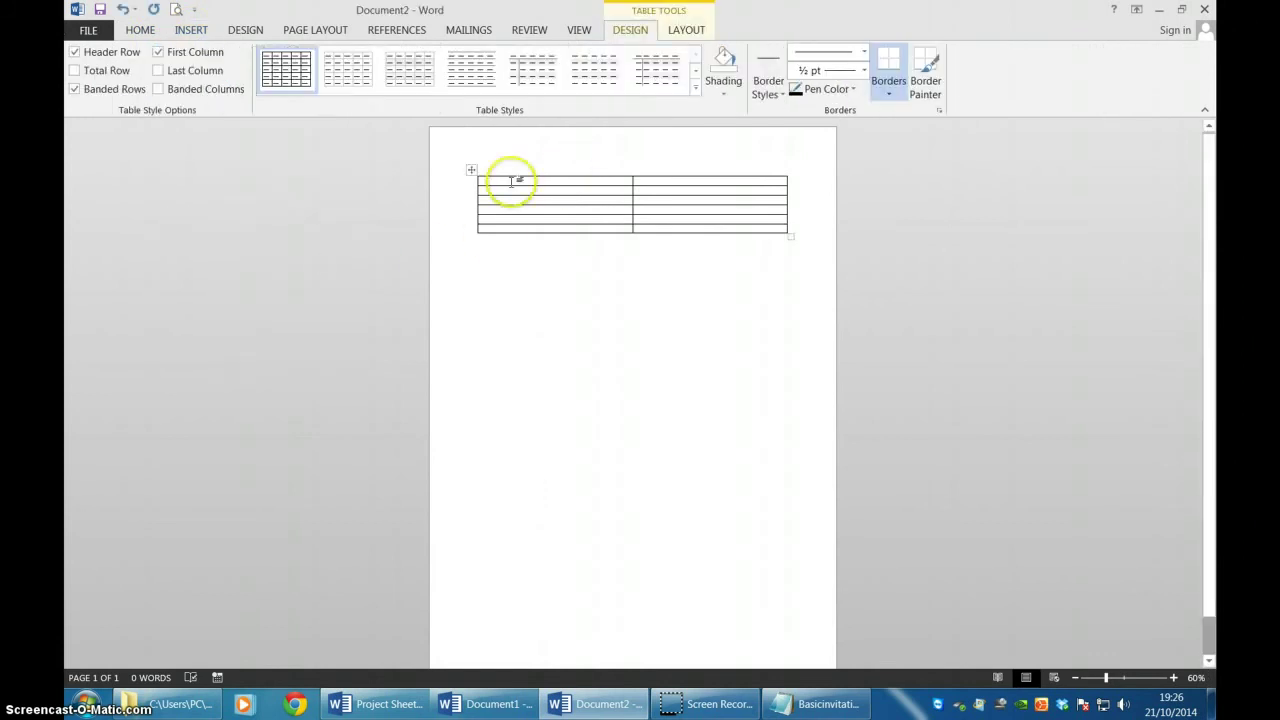
{"action": "key", "text": "ctrl+v"}
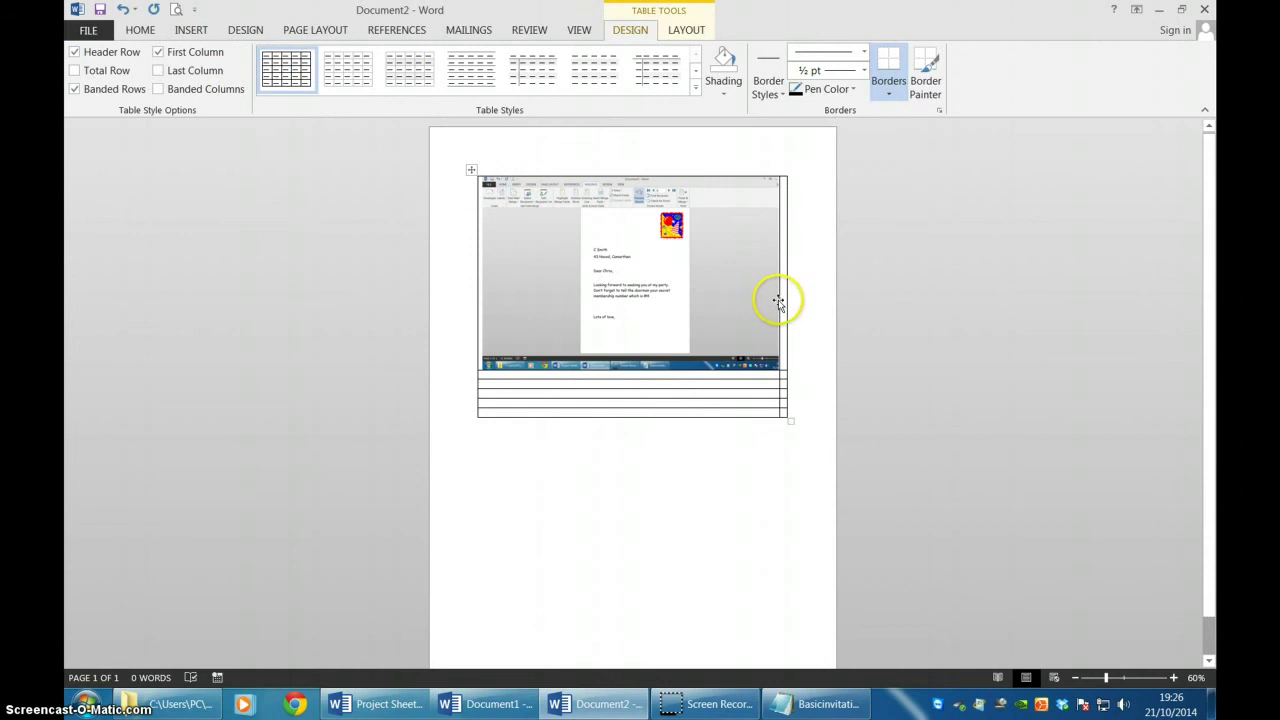
Narrow the table's first column by moving the divider between the two columns toward the middle of the page
{"action": "left_click", "coordinate": [752, 348]}
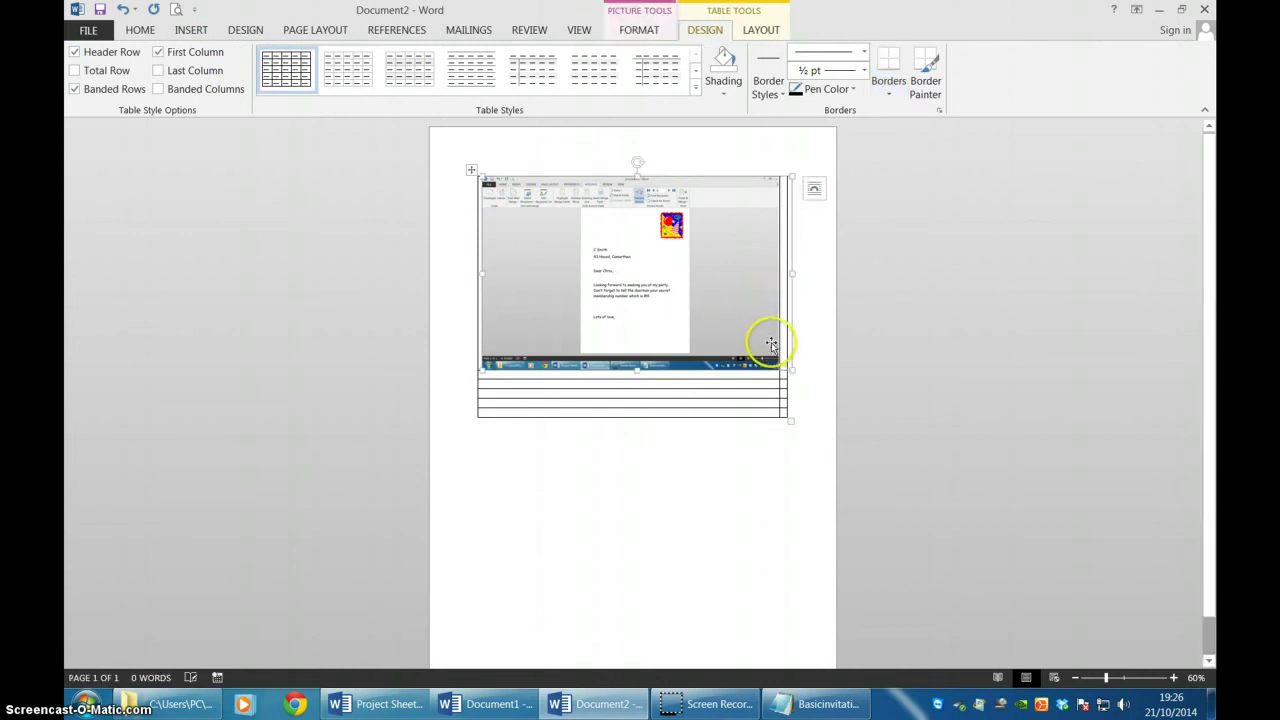
{"action": "left_click_drag", "start_coordinate": [771, 345], "coordinate": [677, 344]}
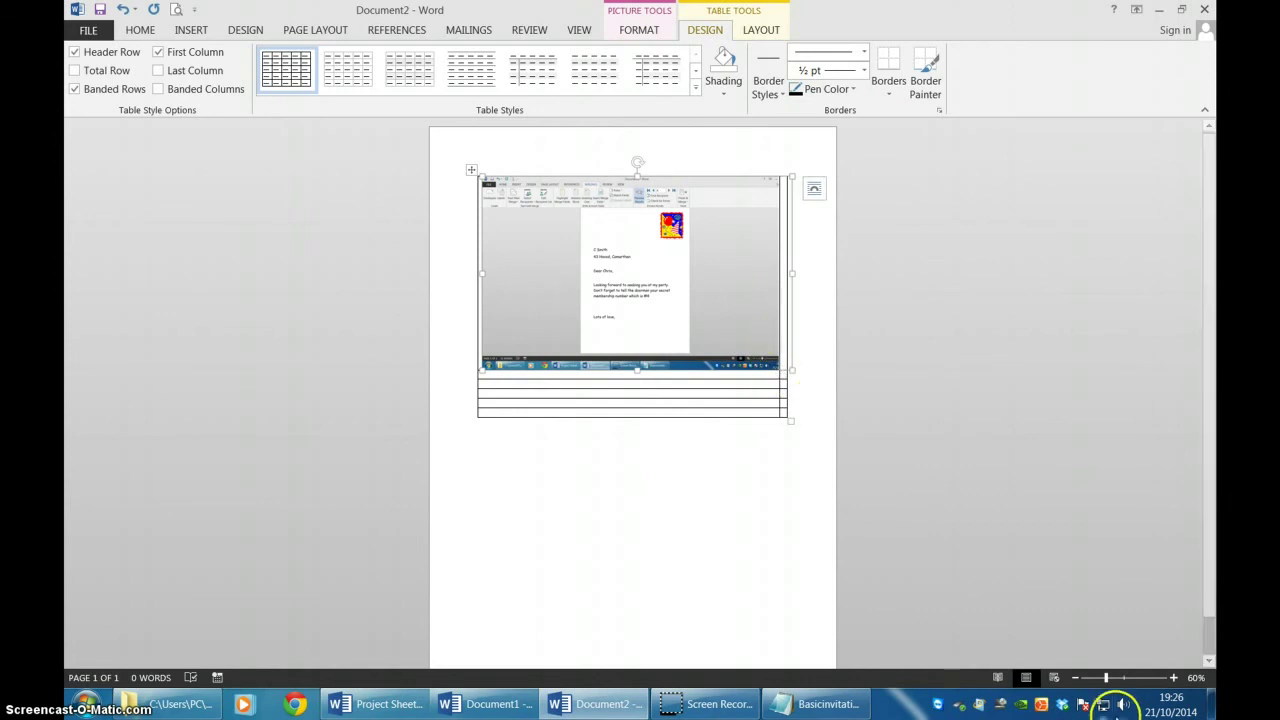
{"action": "left_click", "coordinate": [681, 483]}
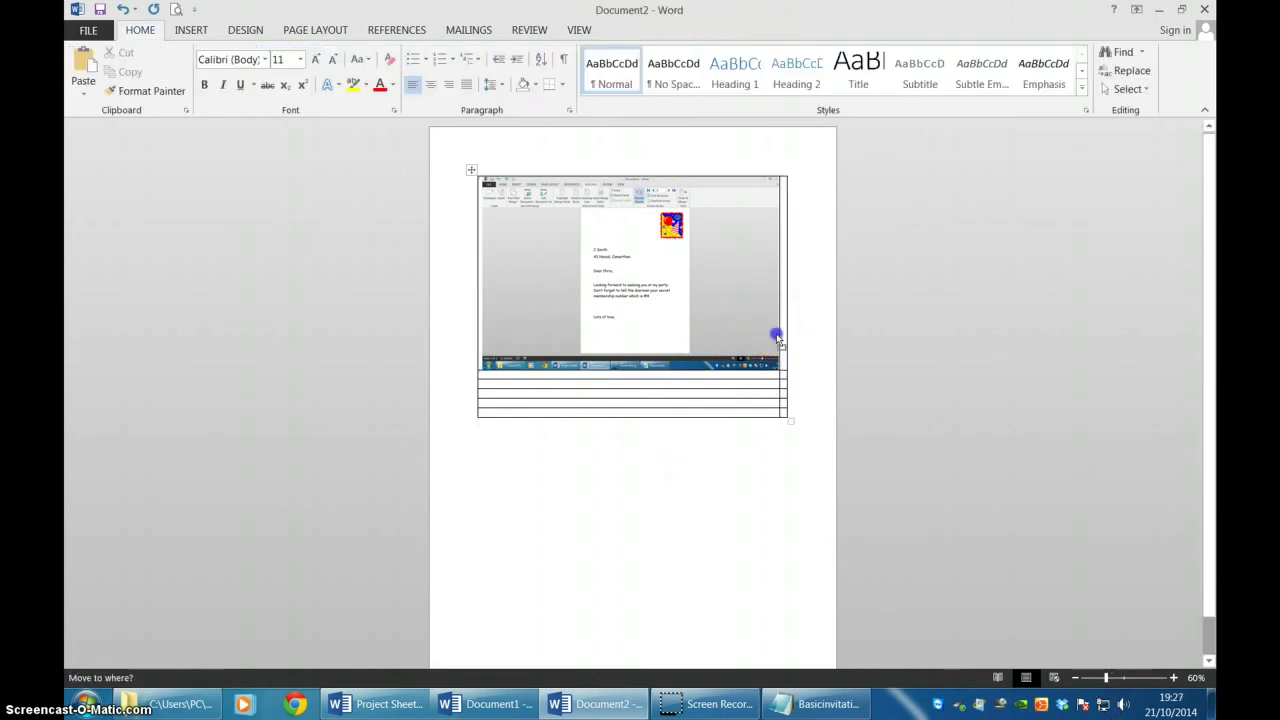
{"action": "left_click", "coordinate": [777, 338]}
{"action": "left_click", "coordinate": [785, 398]}
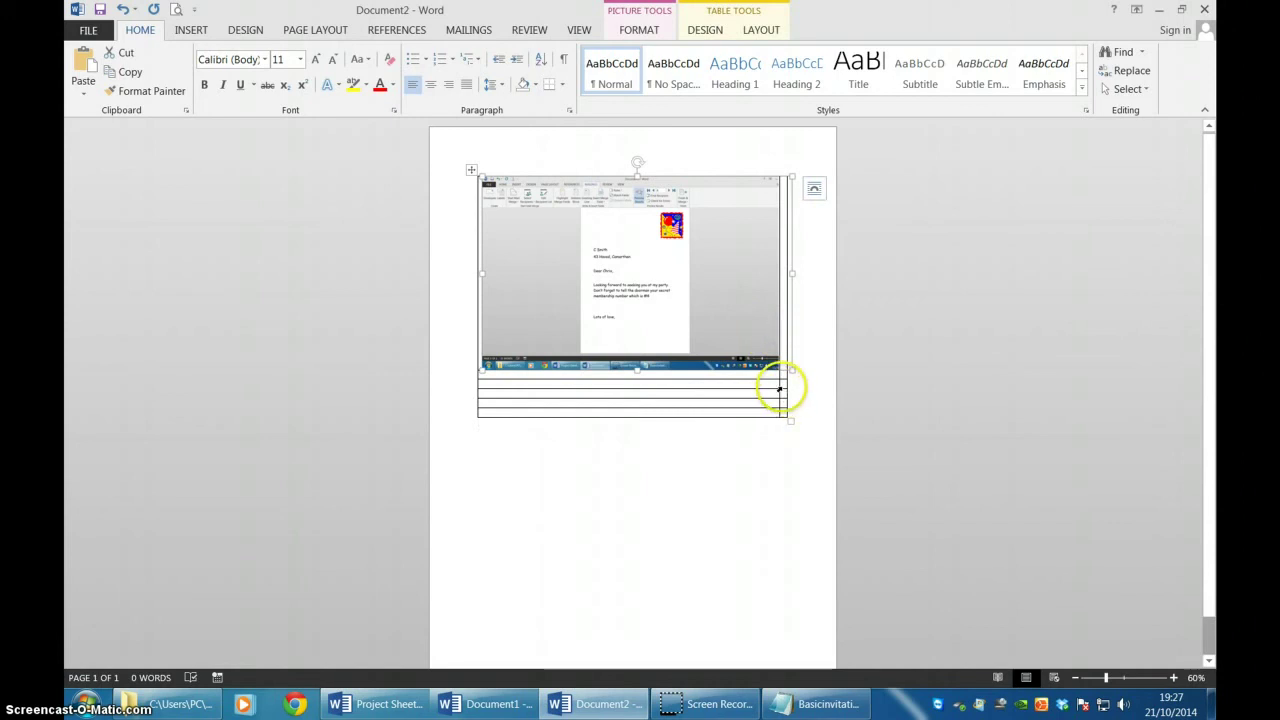
{"action": "left_click_drag", "start_coordinate": [778, 388], "coordinate": [656, 390]}
{"action": "left_click", "coordinate": [737, 309]}
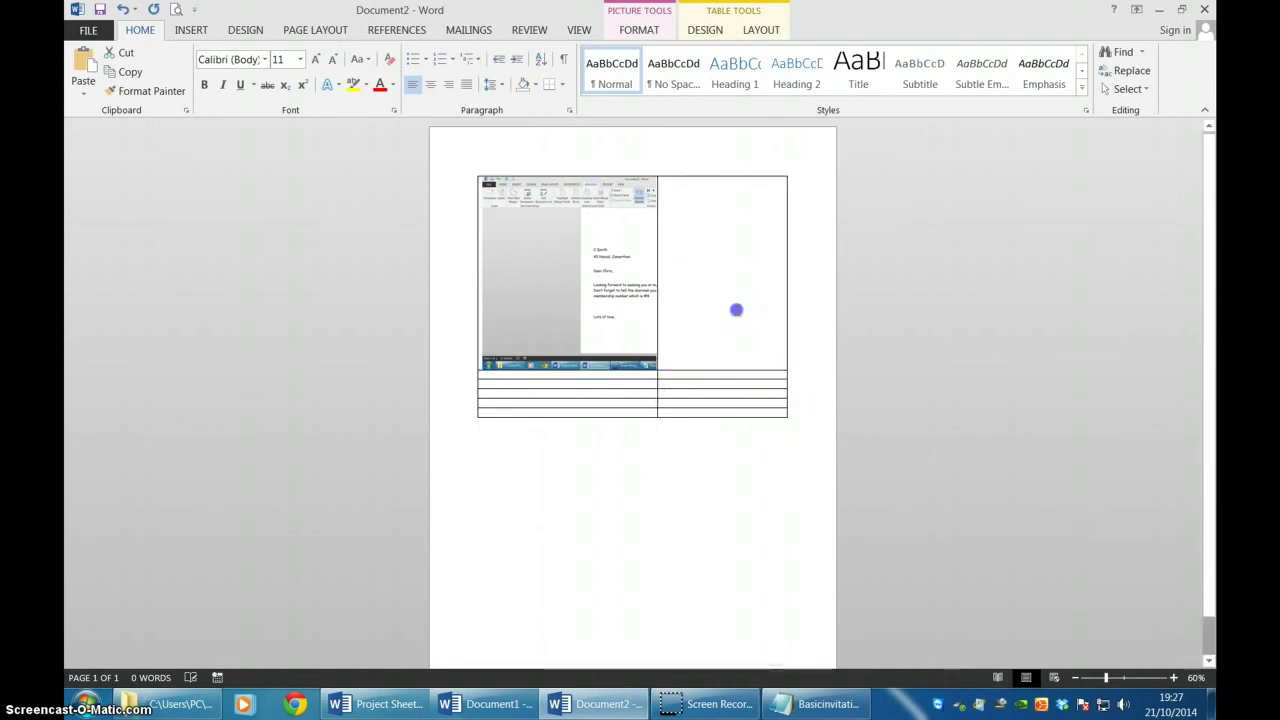
Enter "This is a screen dump of my mail merged letter" in the cell beside the screenshot
{"action": "left_click", "coordinate": [563, 271]}
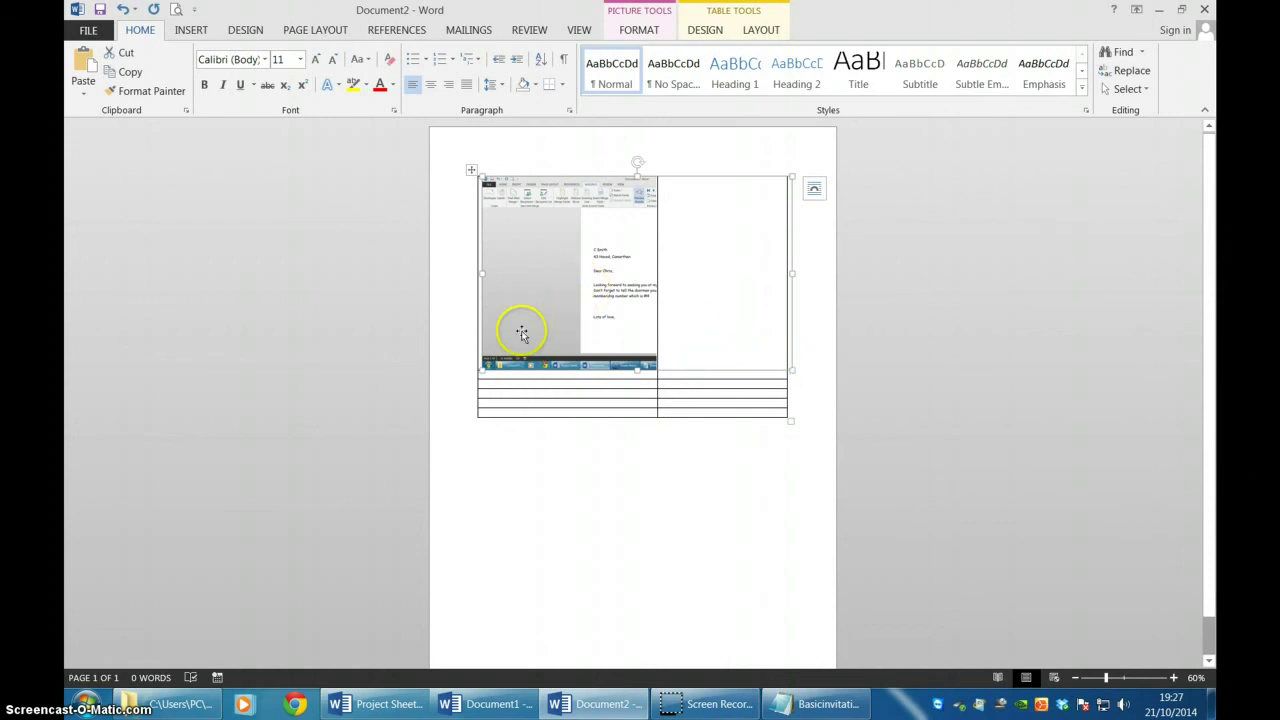
{"action": "left_click", "coordinate": [714, 220]}
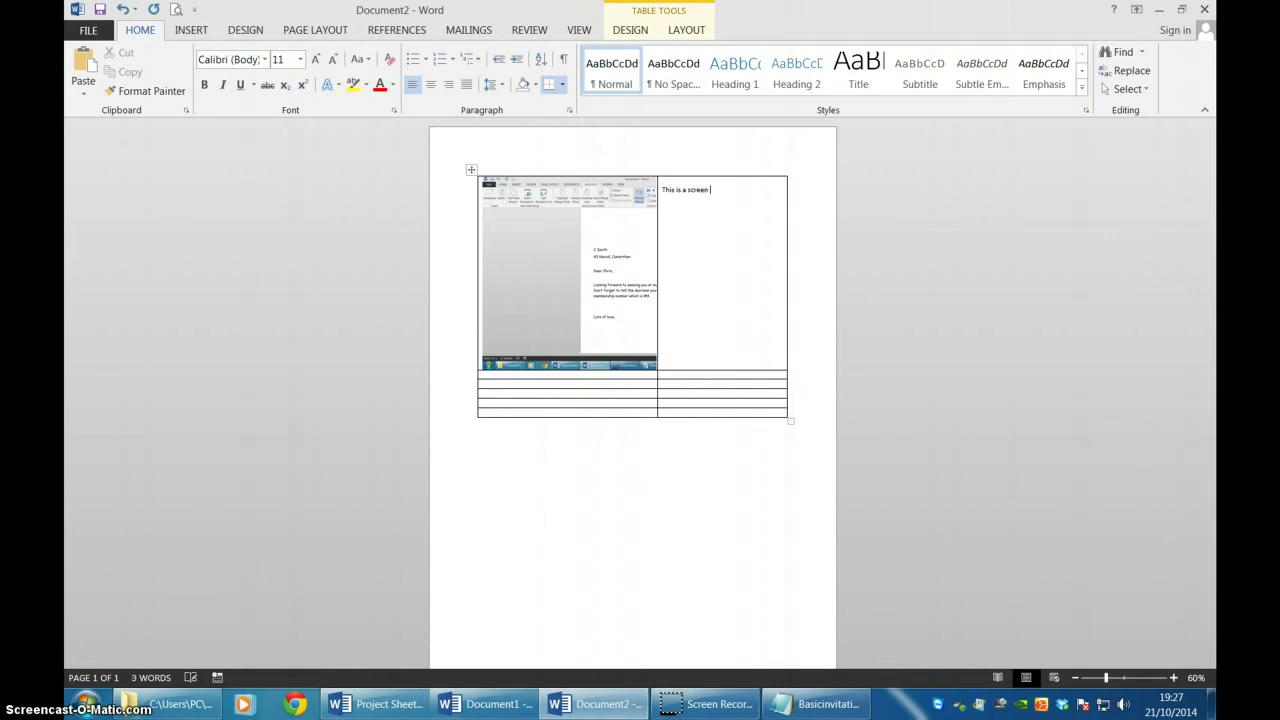
{"action": "type", "text": "This is a screen dump of my mail merged letter"}
Crop the pasted screenshot to the letter area, about 8 cm high and 5.9 cm wide
{"action": "left_click", "coordinate": [539, 347]}
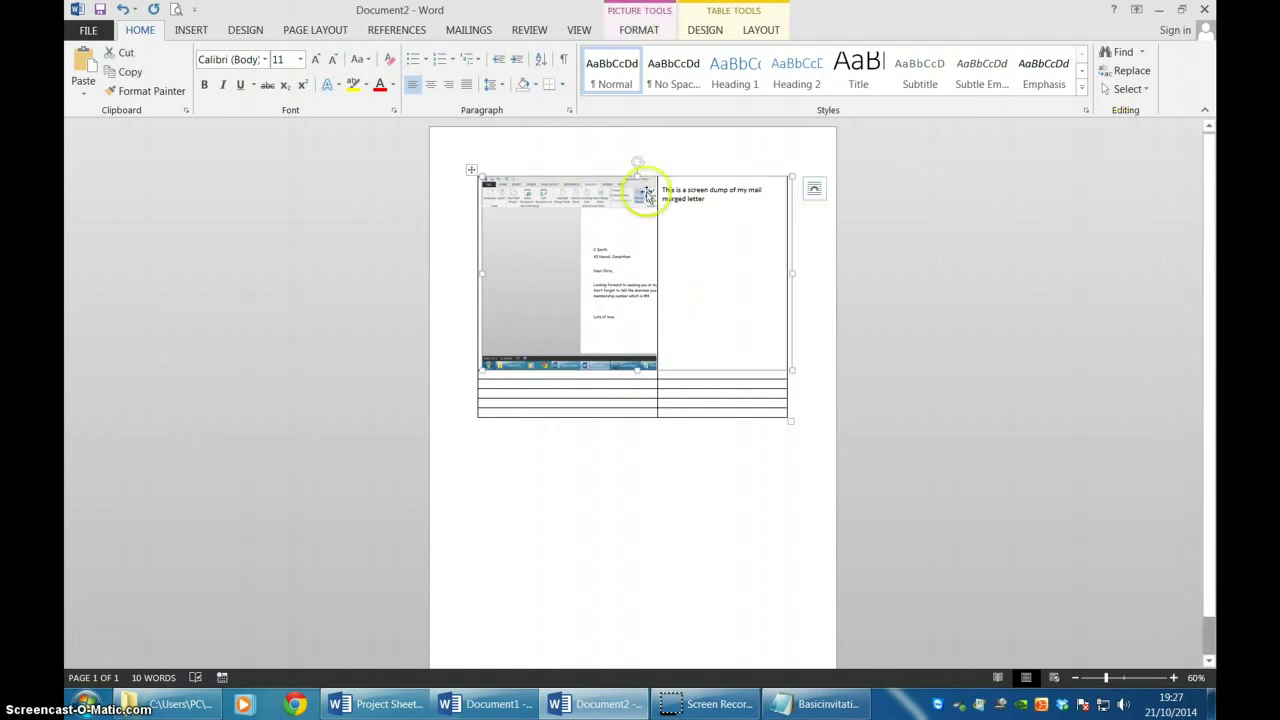
{"action": "double_click", "coordinate": [541, 314]}
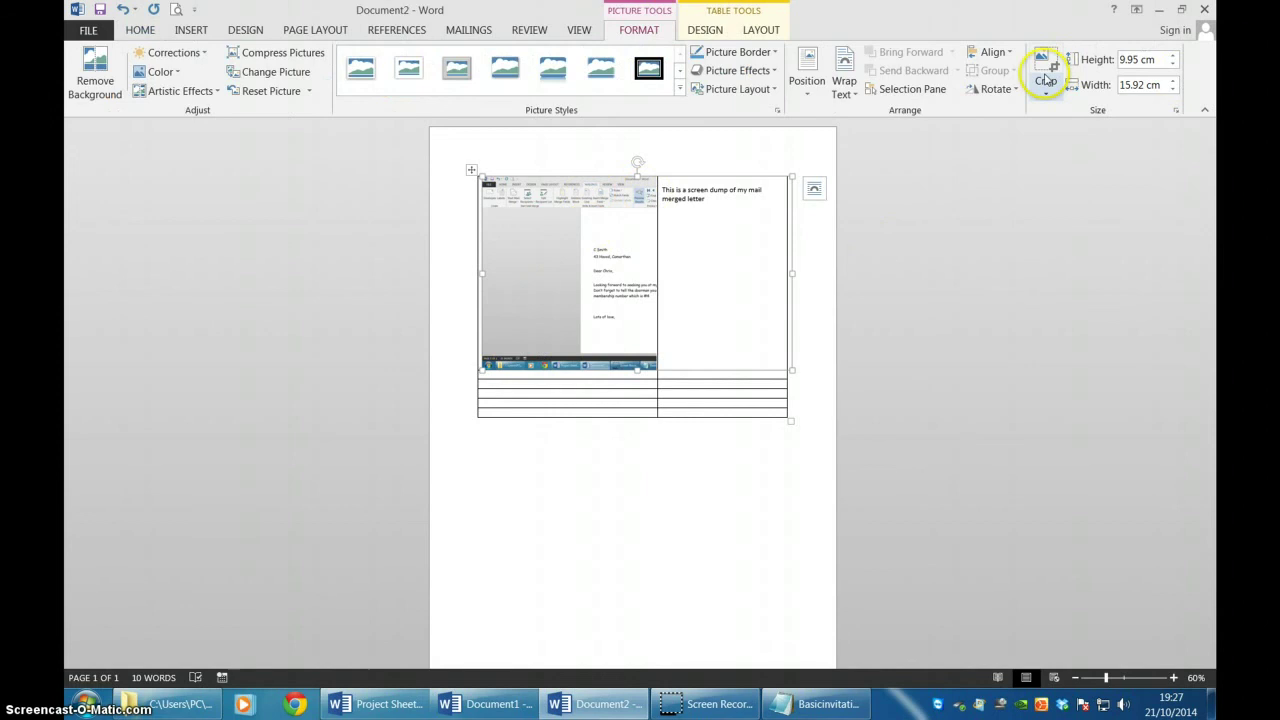
{"action": "left_click", "coordinate": [1045, 75]}
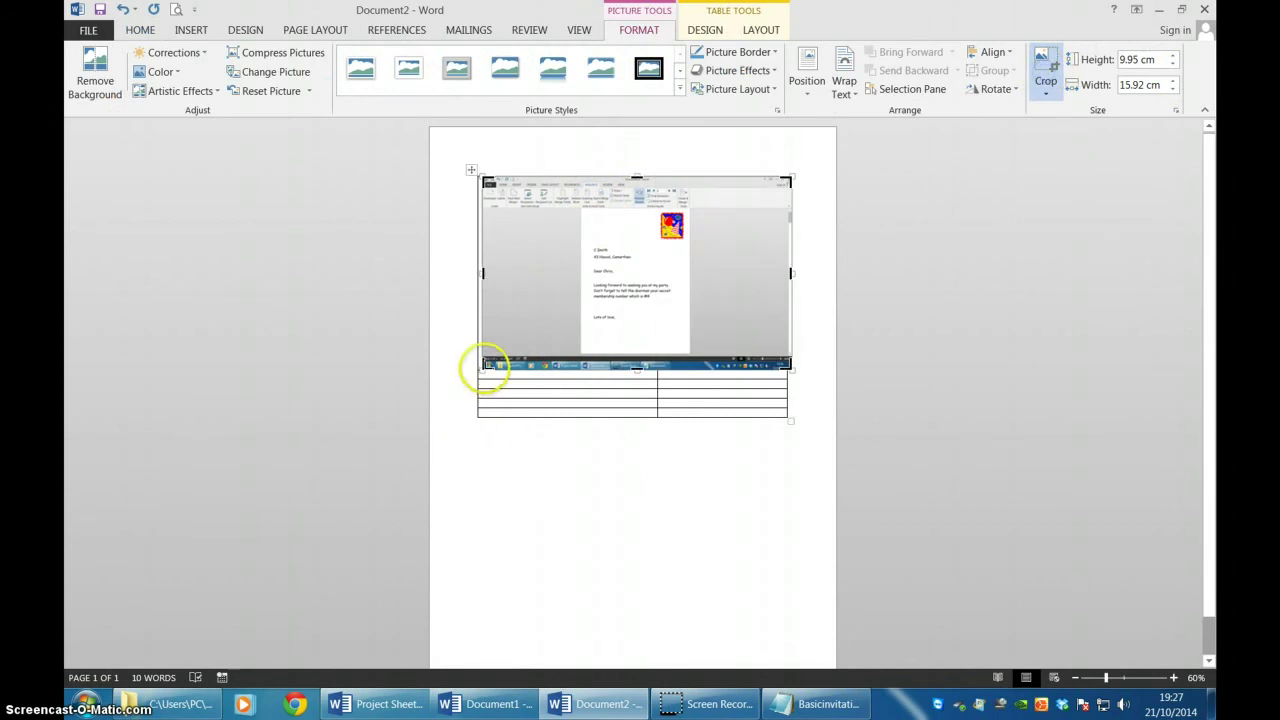
{"action": "mouse_move", "coordinate": [502, 370]}
{"action": "left_mouse_down"}
{"action": "mouse_move", "coordinate": [548, 366]}
{"action": "mouse_move", "coordinate": [488, 371]}
{"action": "left_mouse_up"}
{"action": "left_click", "coordinate": [1046, 76]}
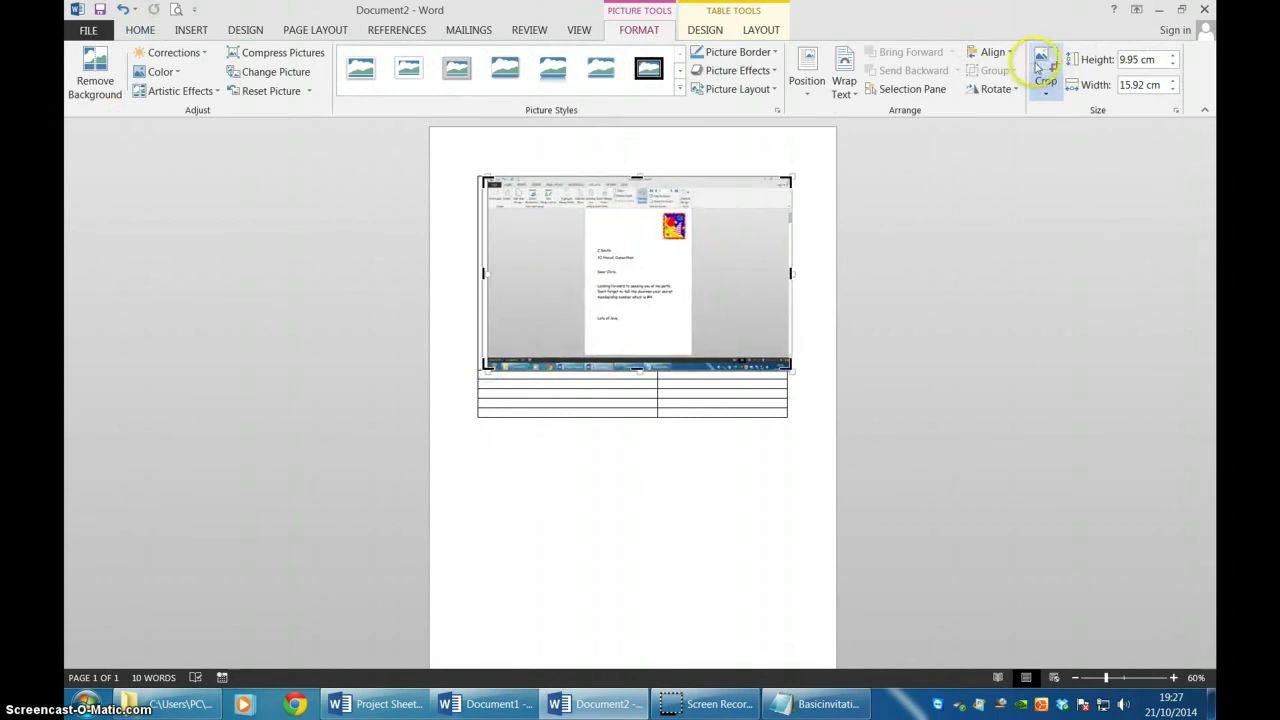
{"action": "left_click", "coordinate": [1040, 68]}
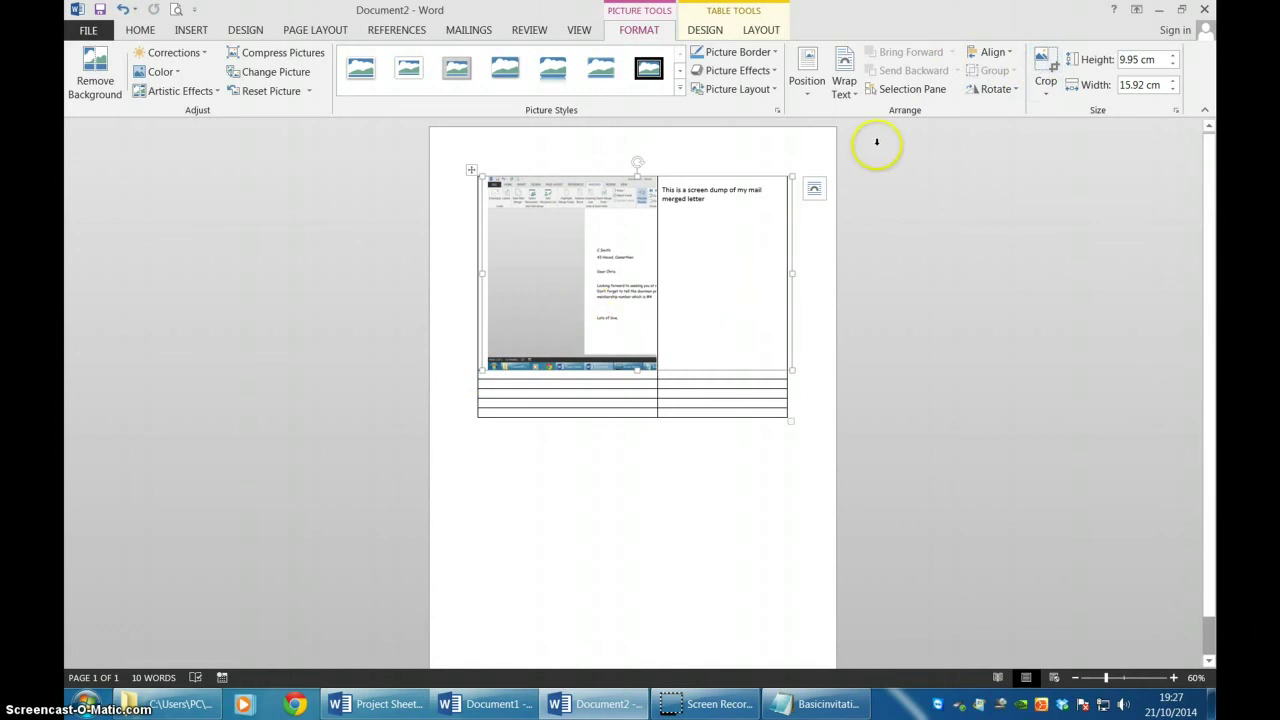
{"action": "left_click", "coordinate": [1046, 66]}
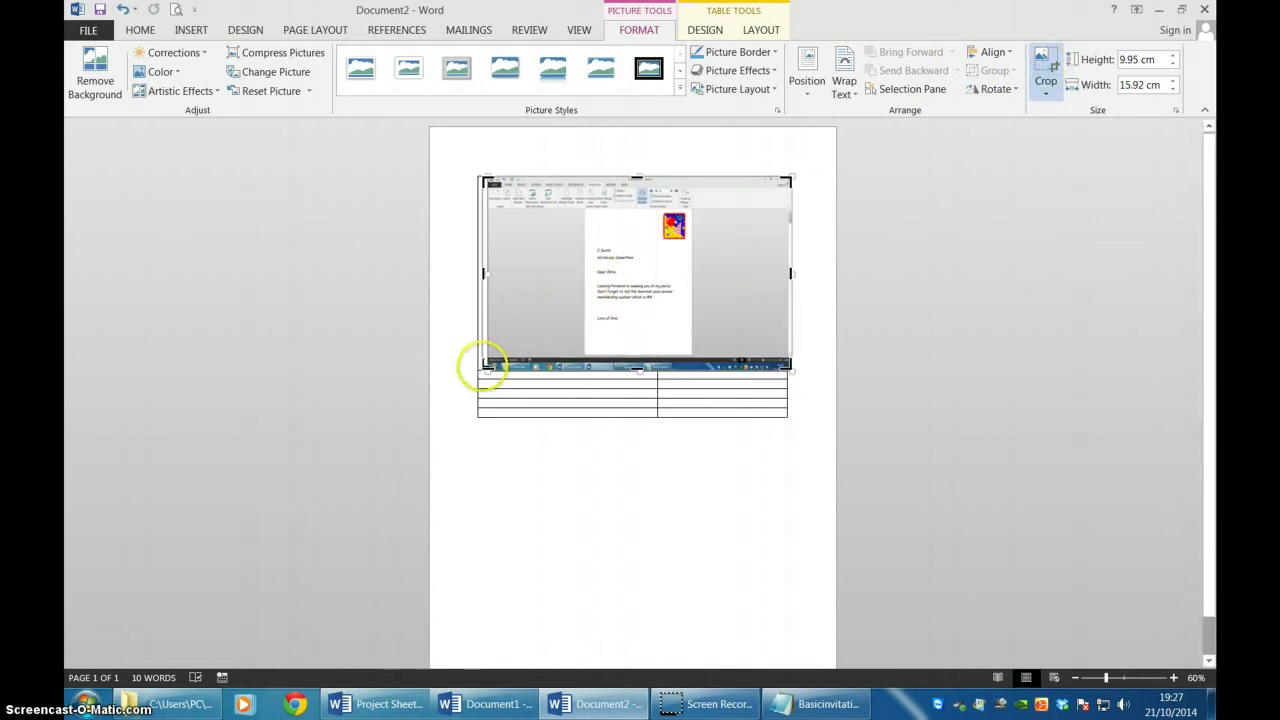
{"action": "left_click_drag", "start_coordinate": [484, 366], "coordinate": [596, 331]}
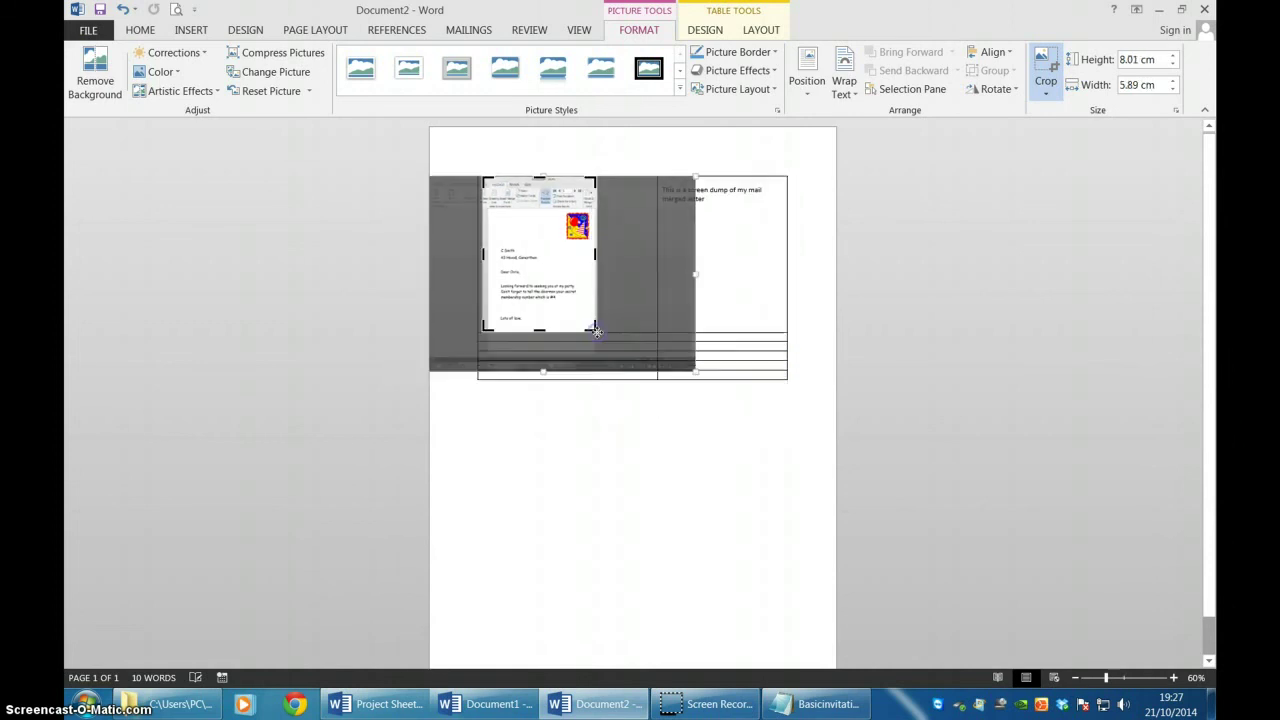
{"action": "left_click", "coordinate": [720, 506]}
Enlarge the page to 120% to check the cropped letter, and place the cursor in the second row's first cell
{"action": "left_click", "coordinate": [1174, 678]}
{"action": "left_click", "coordinate": [1174, 678]}
{"action": "left_click", "coordinate": [1174, 678]}
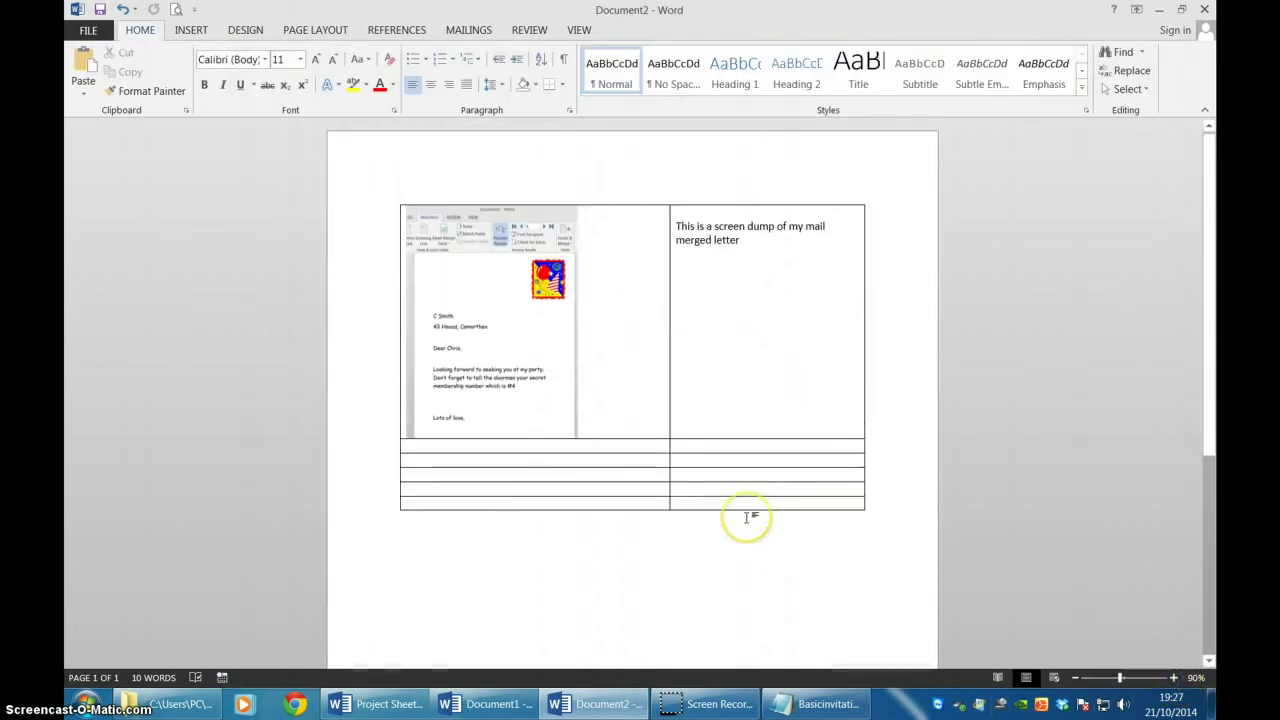
{"action": "left_click", "coordinate": [1174, 678]}
{"action": "left_click", "coordinate": [1174, 678]}
{"action": "left_click", "coordinate": [1174, 678]}
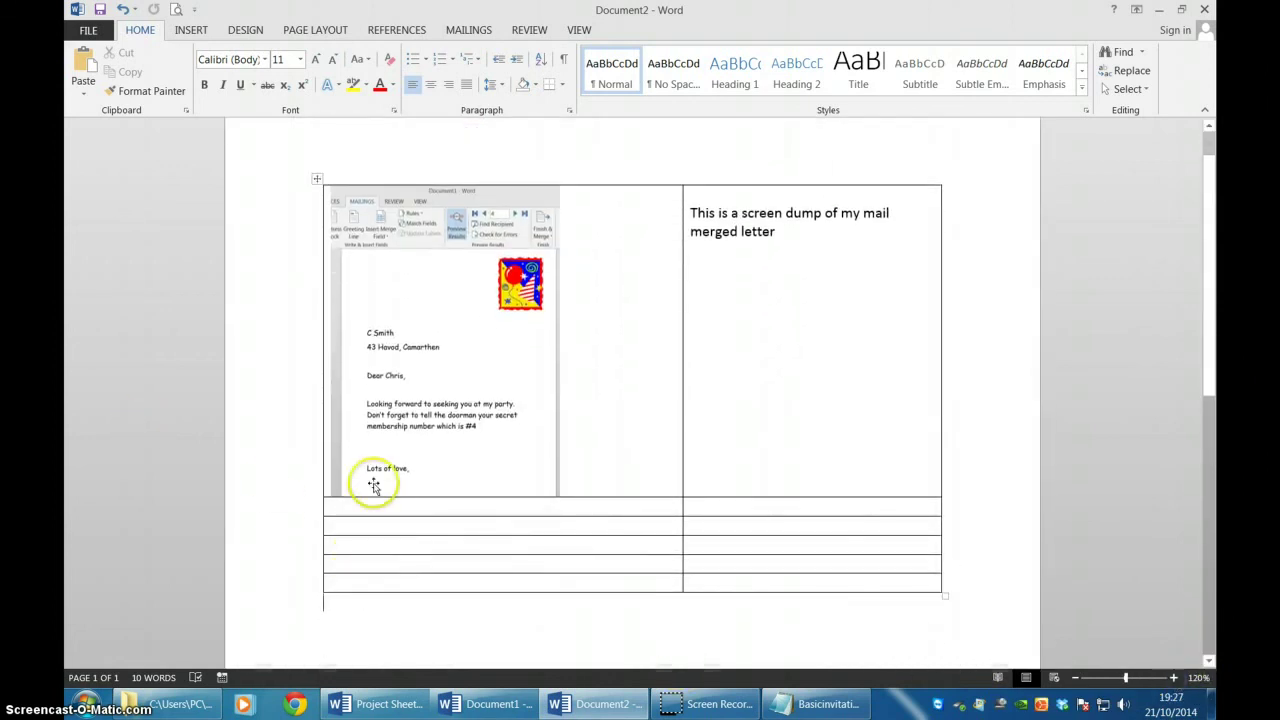
{"action": "left_click", "coordinate": [485, 514]}
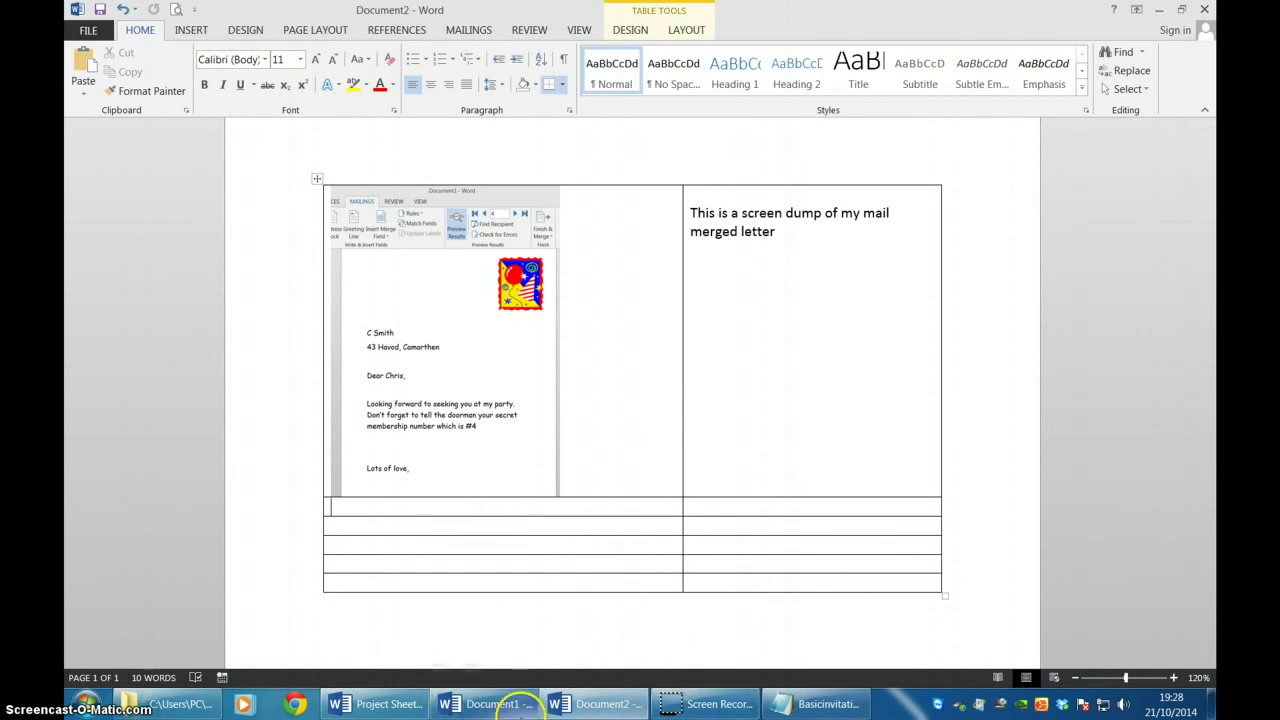
Switch to Project Sheet 18 and read the Step 5 instructions on adding a new person to the mail merge
{"action": "left_click", "coordinate": [410, 705]}
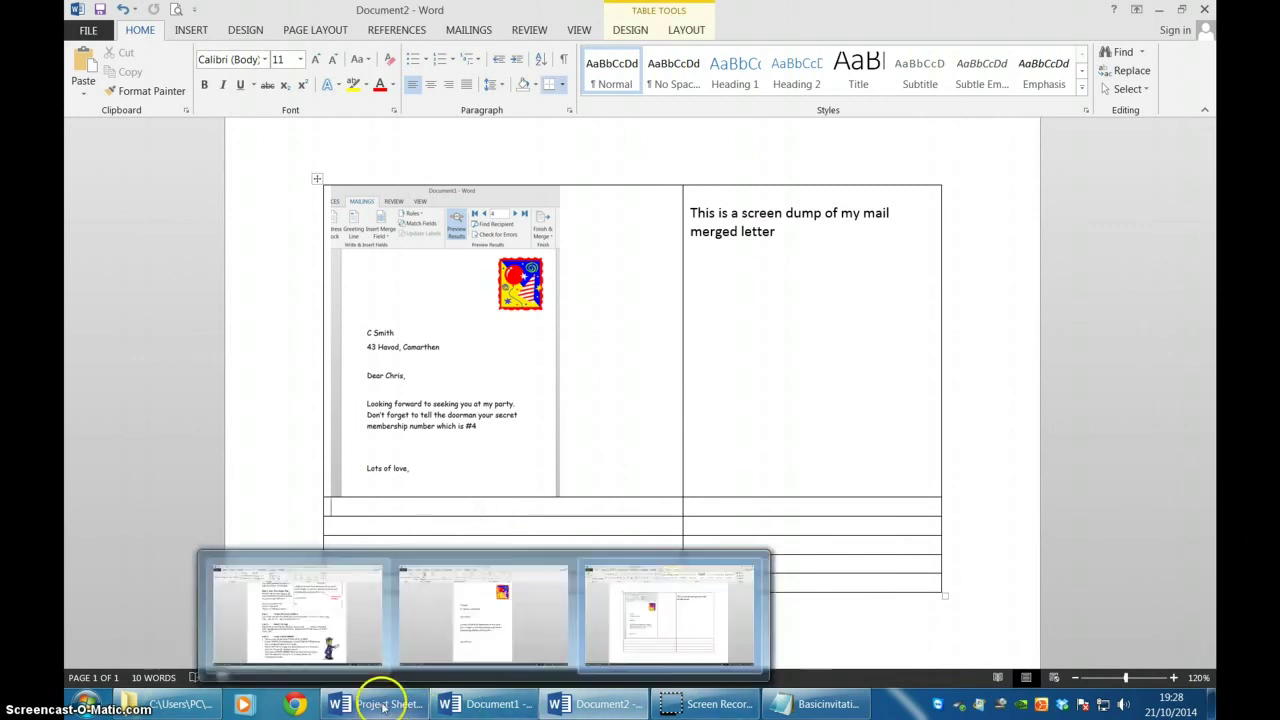
{"action": "left_click", "coordinate": [383, 706]}
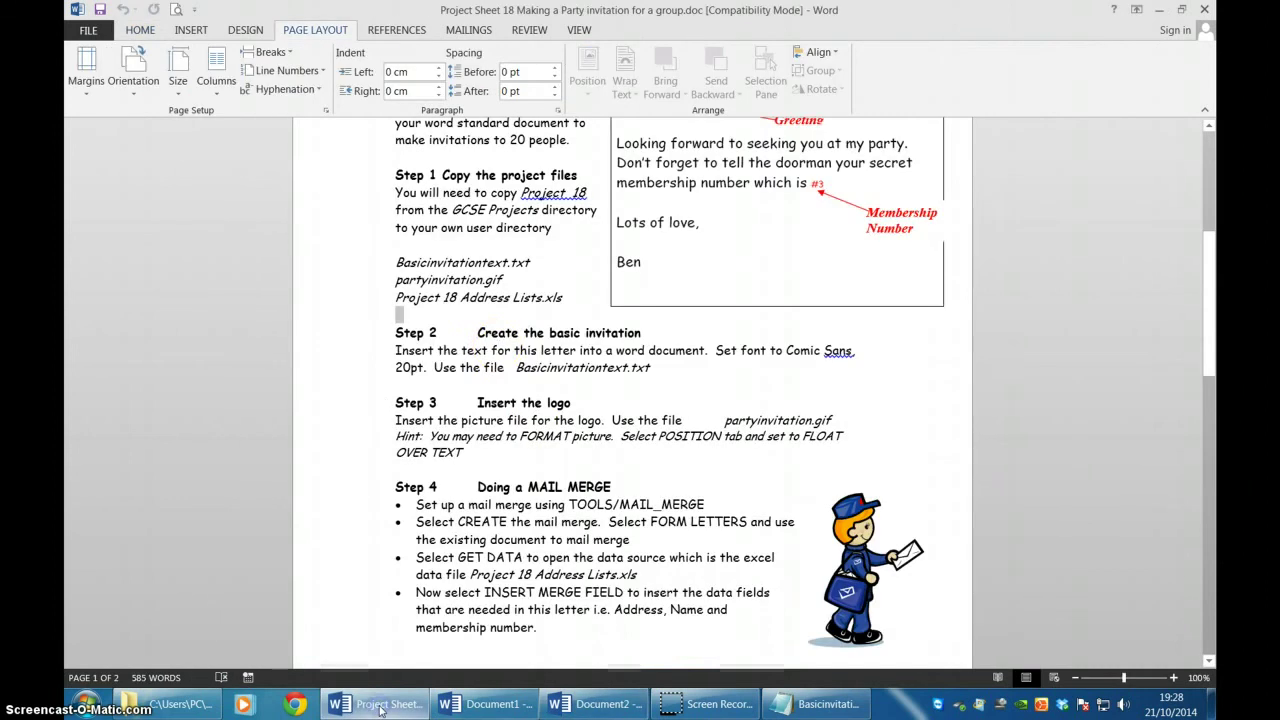
{"action": "scroll", "coordinate": [531, 477], "scroll_direction": "down", "scroll_amount": 8}
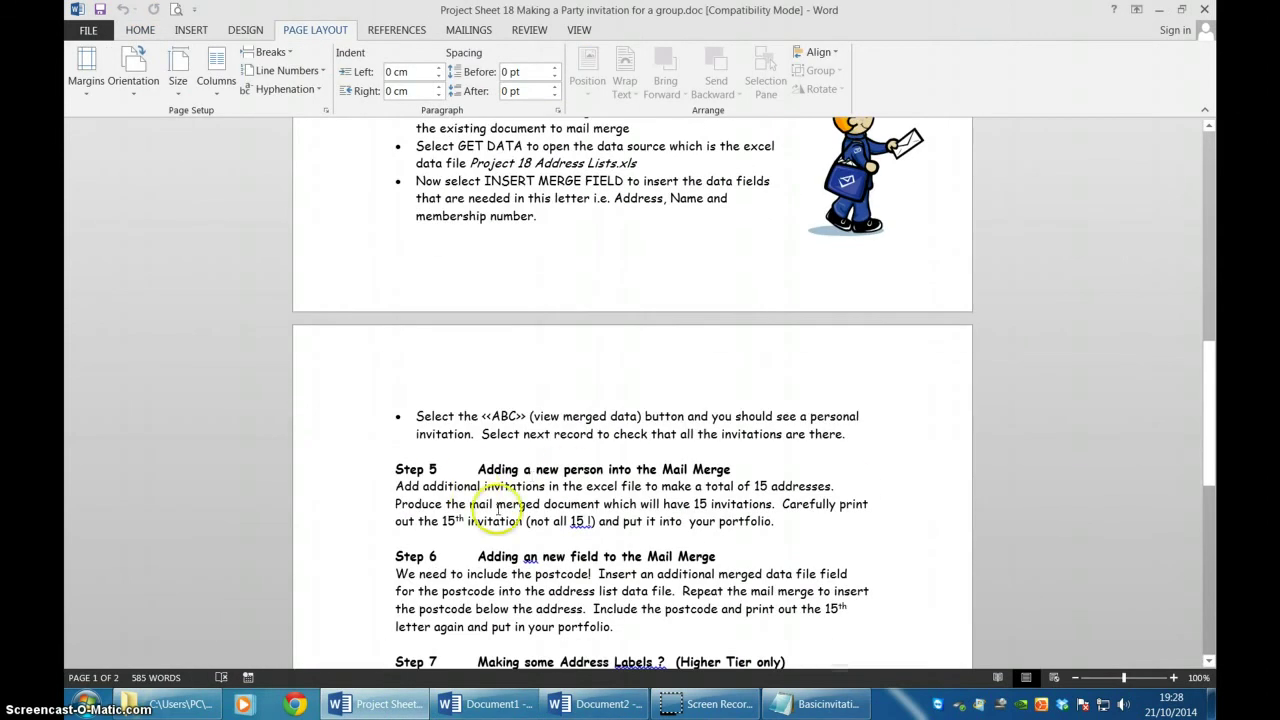
Return to the merged invitation and start saving it under the file name mail merged letter.docx
{"action": "left_click", "coordinate": [545, 708]}
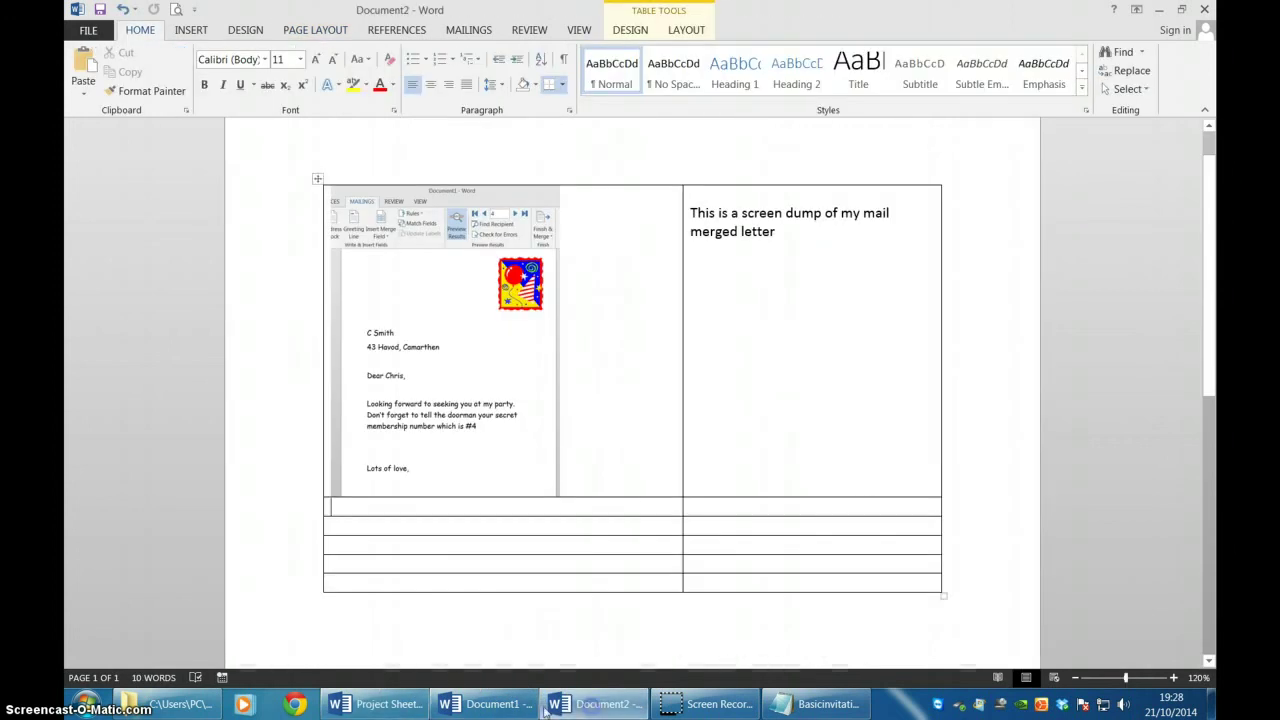
{"action": "left_click", "coordinate": [497, 704]}
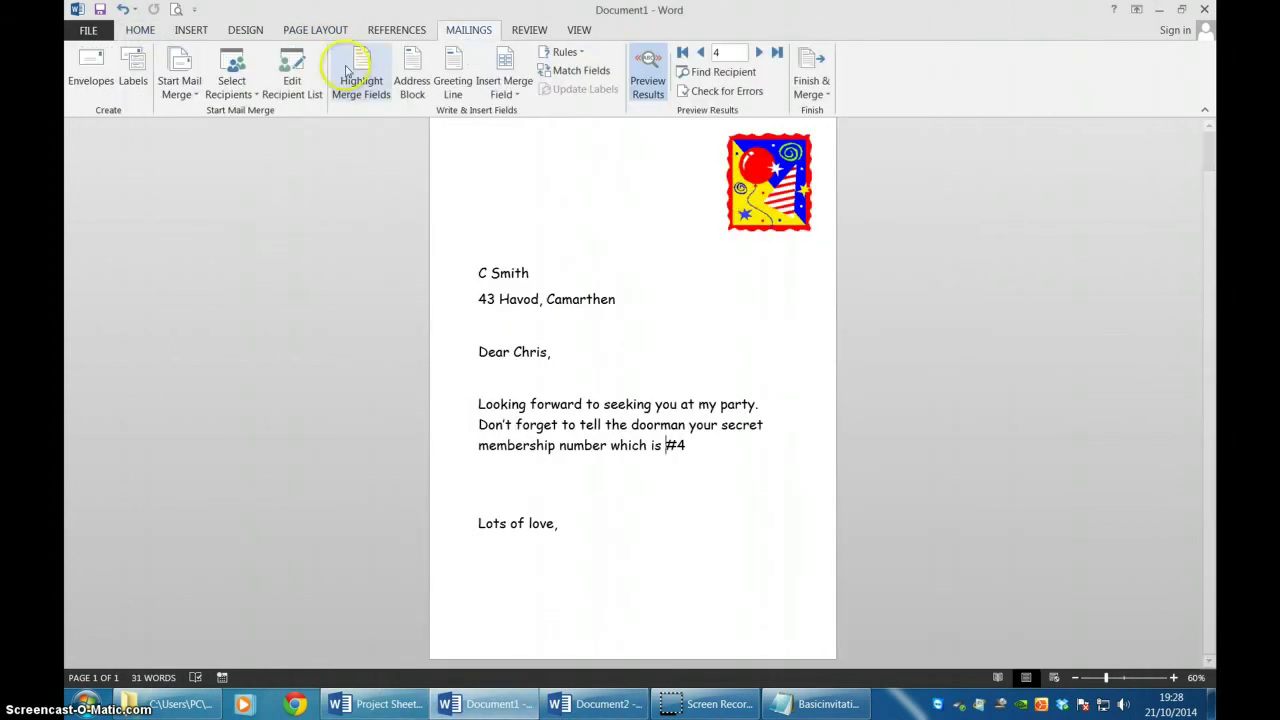
{"action": "left_click", "coordinate": [101, 11]}
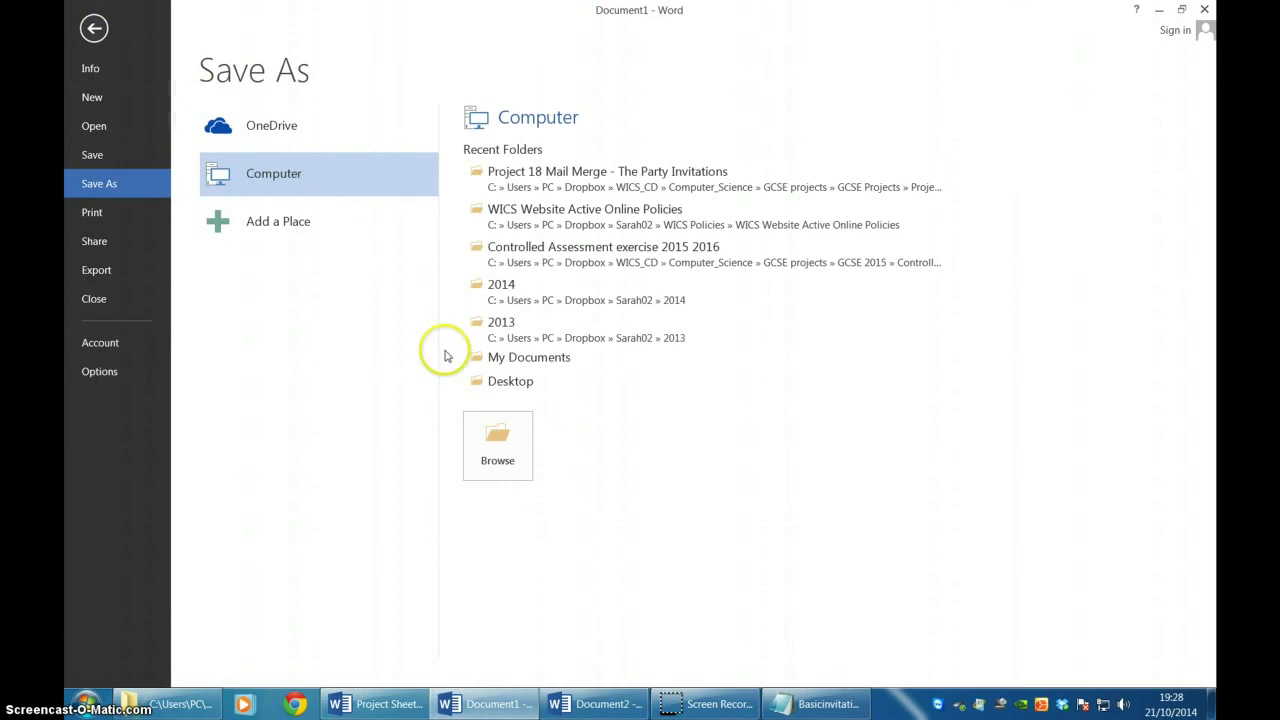
{"action": "left_click", "coordinate": [500, 458]}
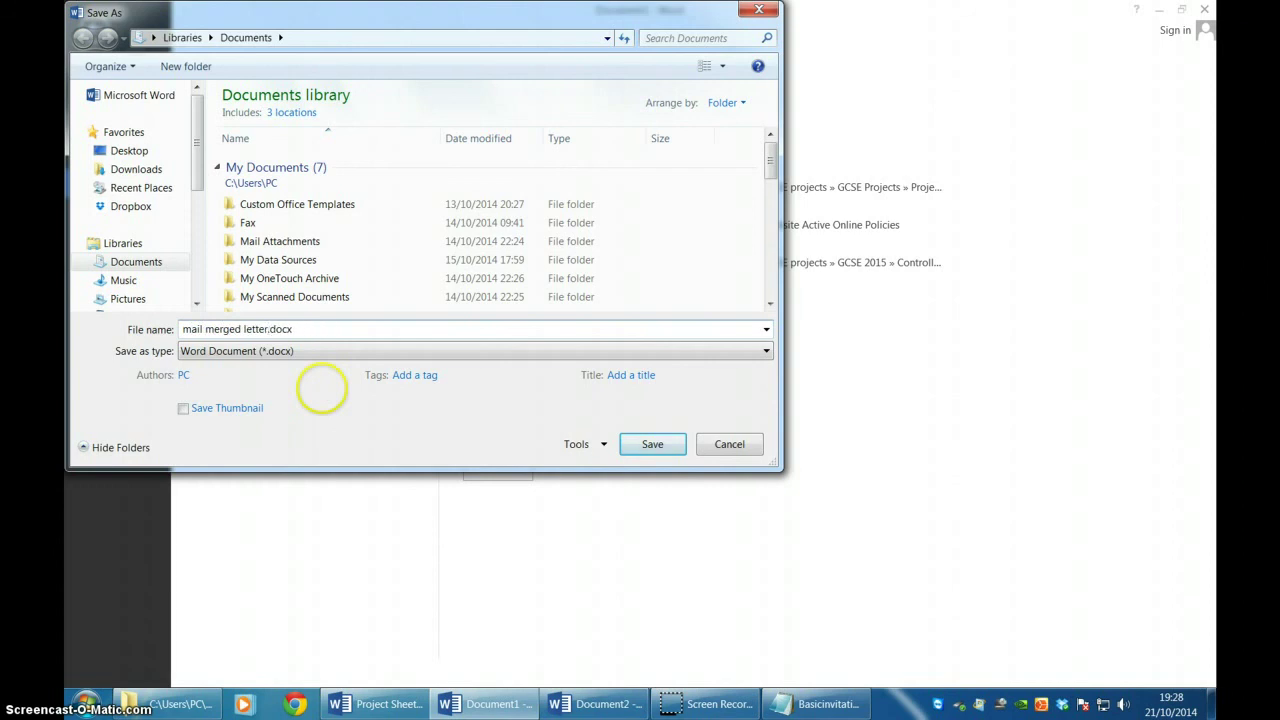
Save the letter in Dropbox\WICS_CD\Computer_Science\GCSE projects\GCSE Projects\Project 18 Mail Merge - The Party Invitations and close it
{"action": "left_click", "coordinate": [114, 207]}
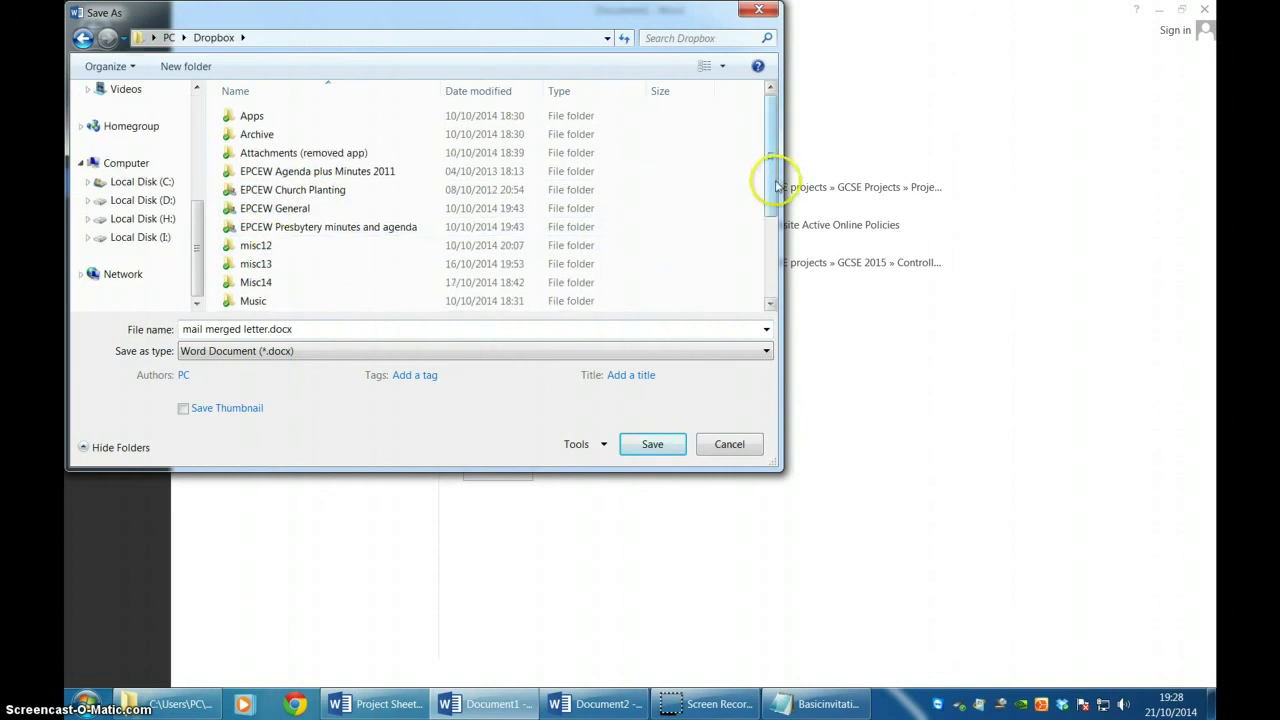
{"action": "left_click_drag", "start_coordinate": [773, 180], "coordinate": [771, 283]}
{"action": "double_click", "coordinate": [258, 283]}
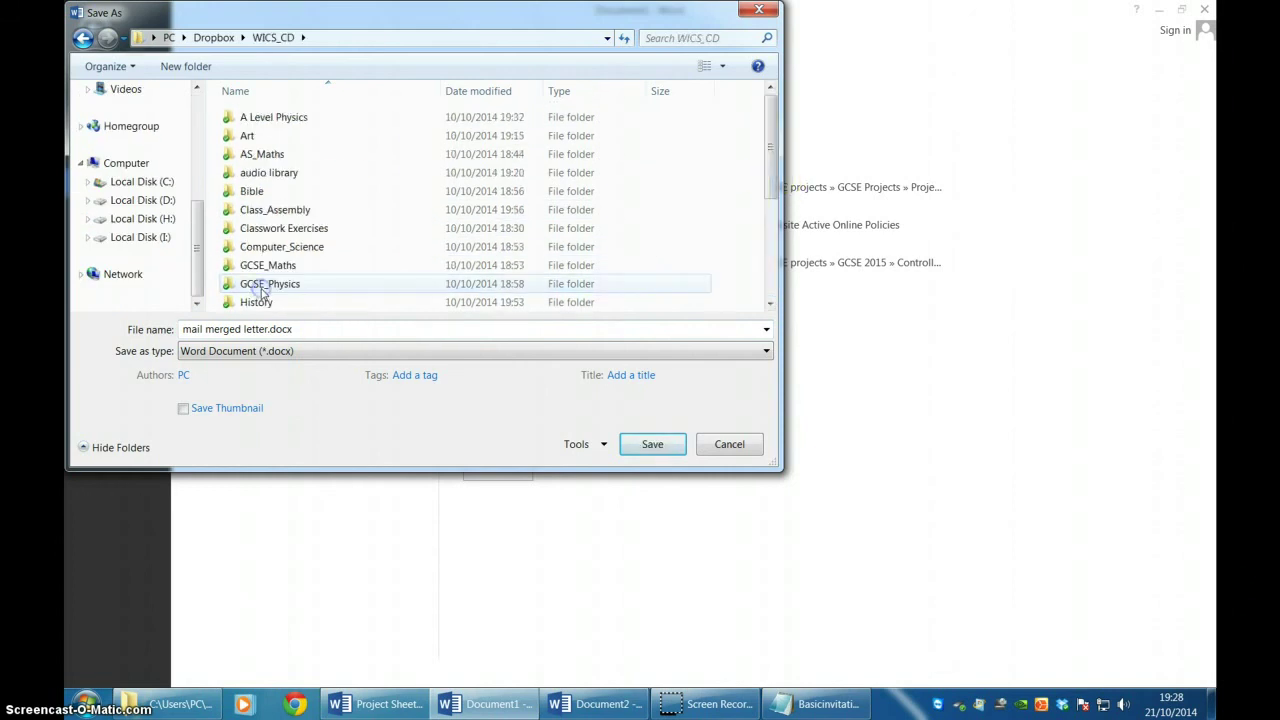
{"action": "double_click", "coordinate": [267, 257]}
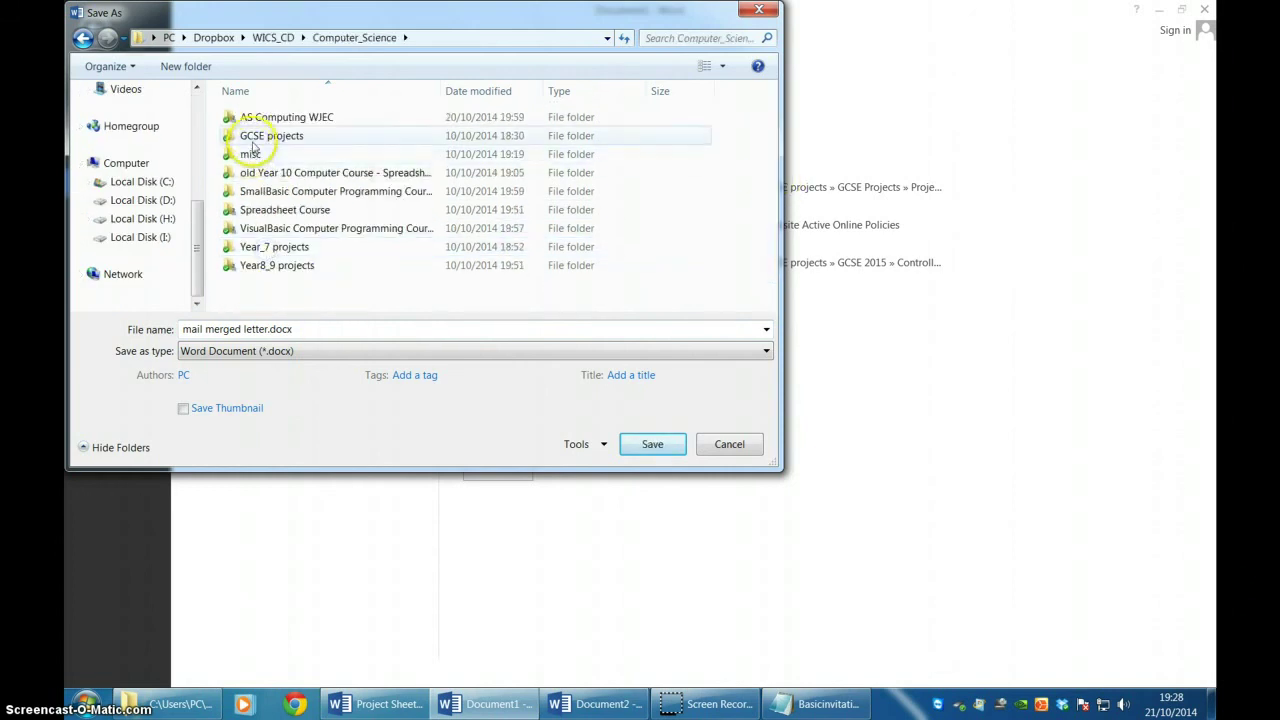
{"action": "double_click", "coordinate": [254, 140]}
{"action": "double_click", "coordinate": [254, 156]}
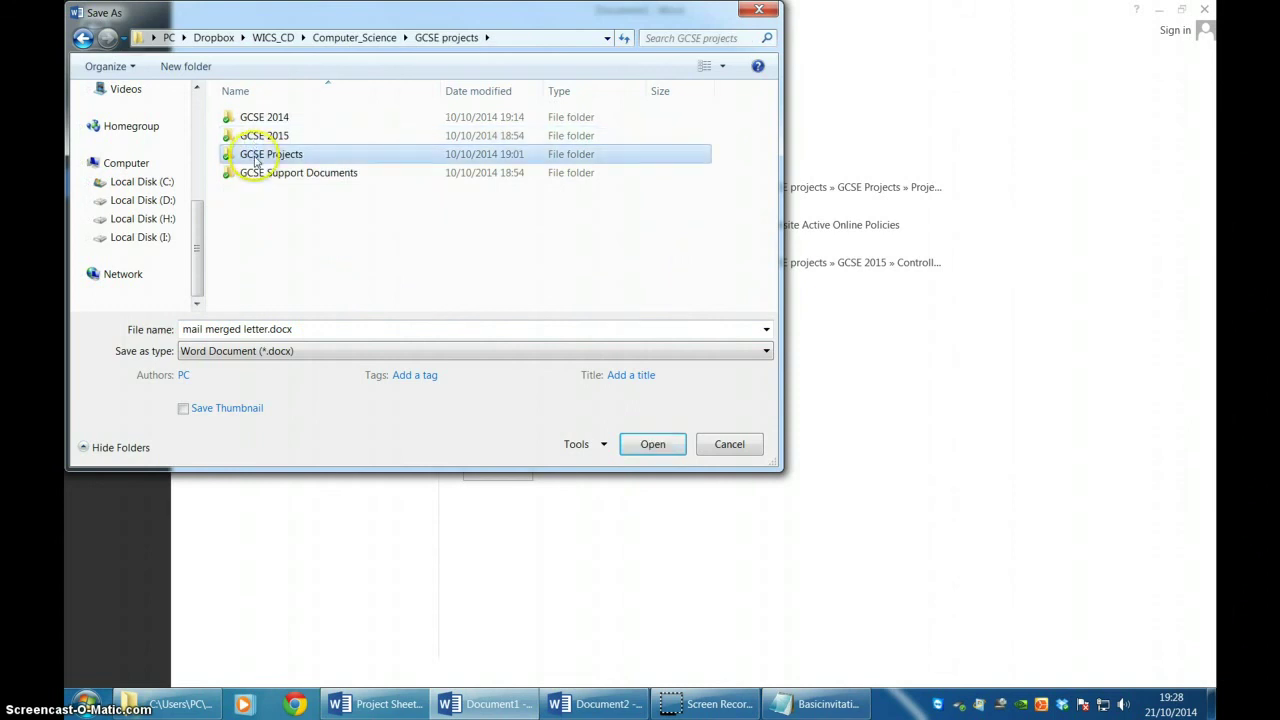
{"action": "double_click", "coordinate": [275, 228]}
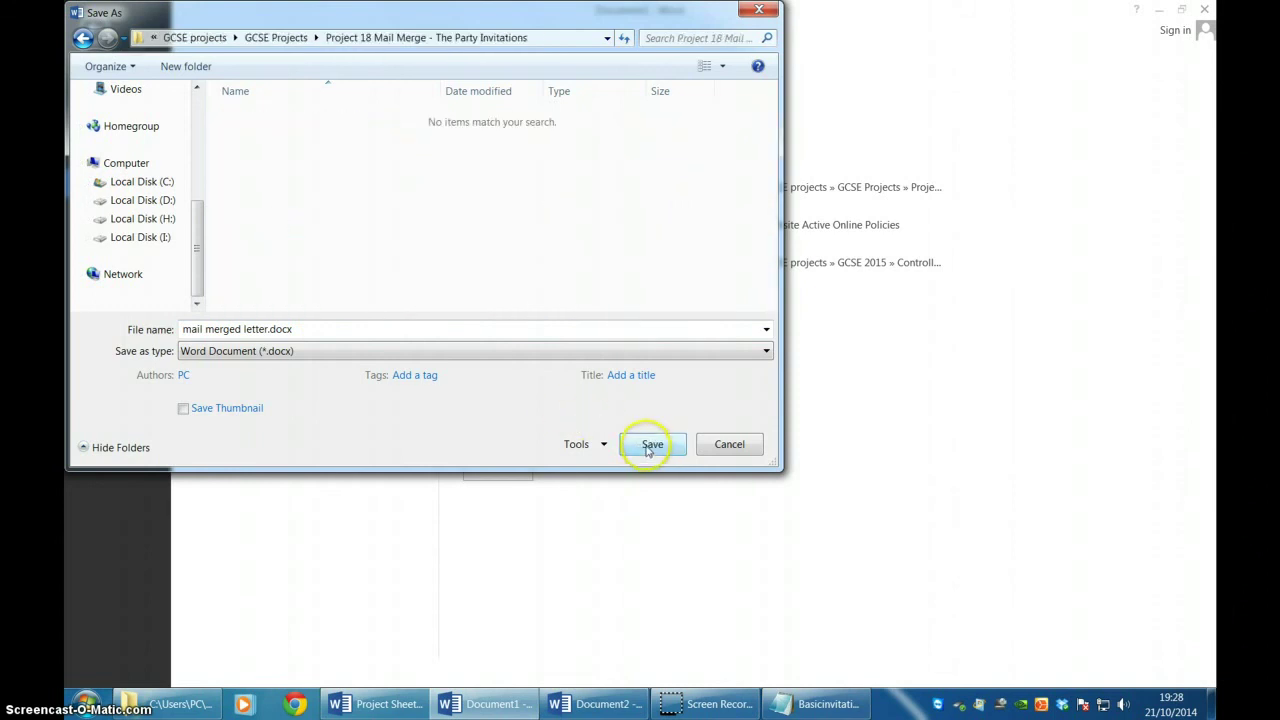
{"action": "left_click", "coordinate": [651, 444]}
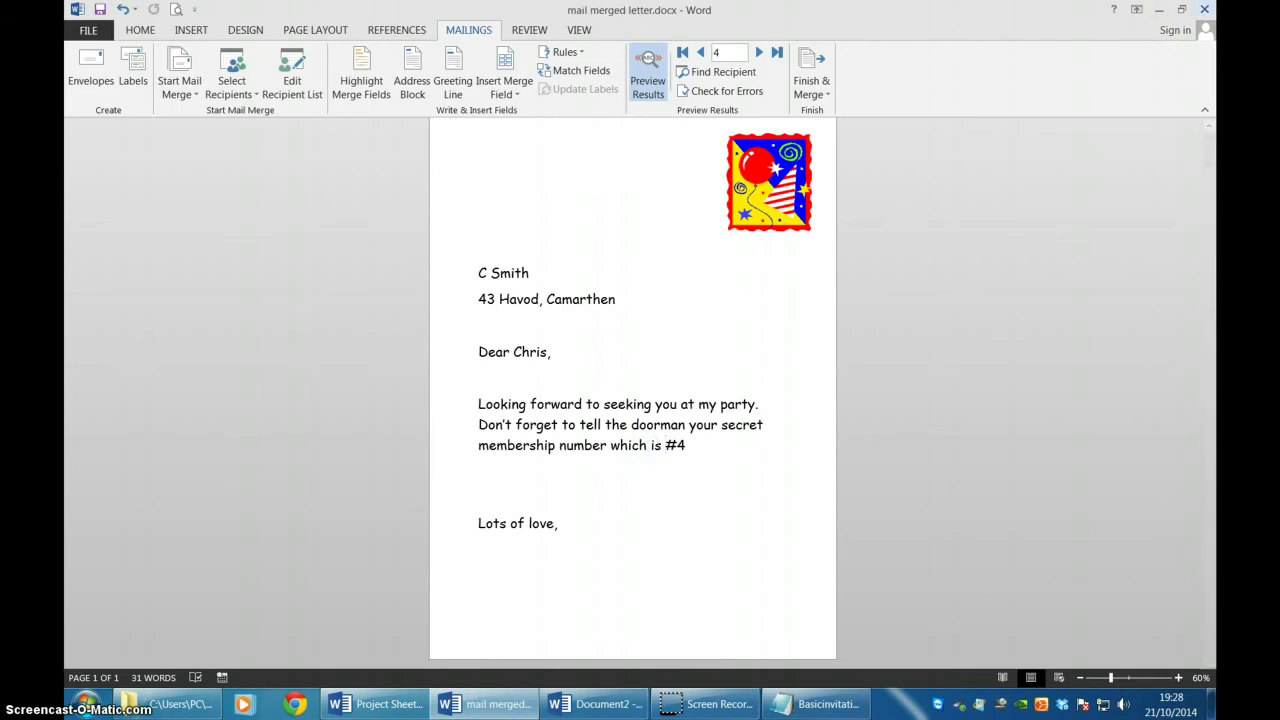
{"action": "left_click", "coordinate": [1207, 8]}
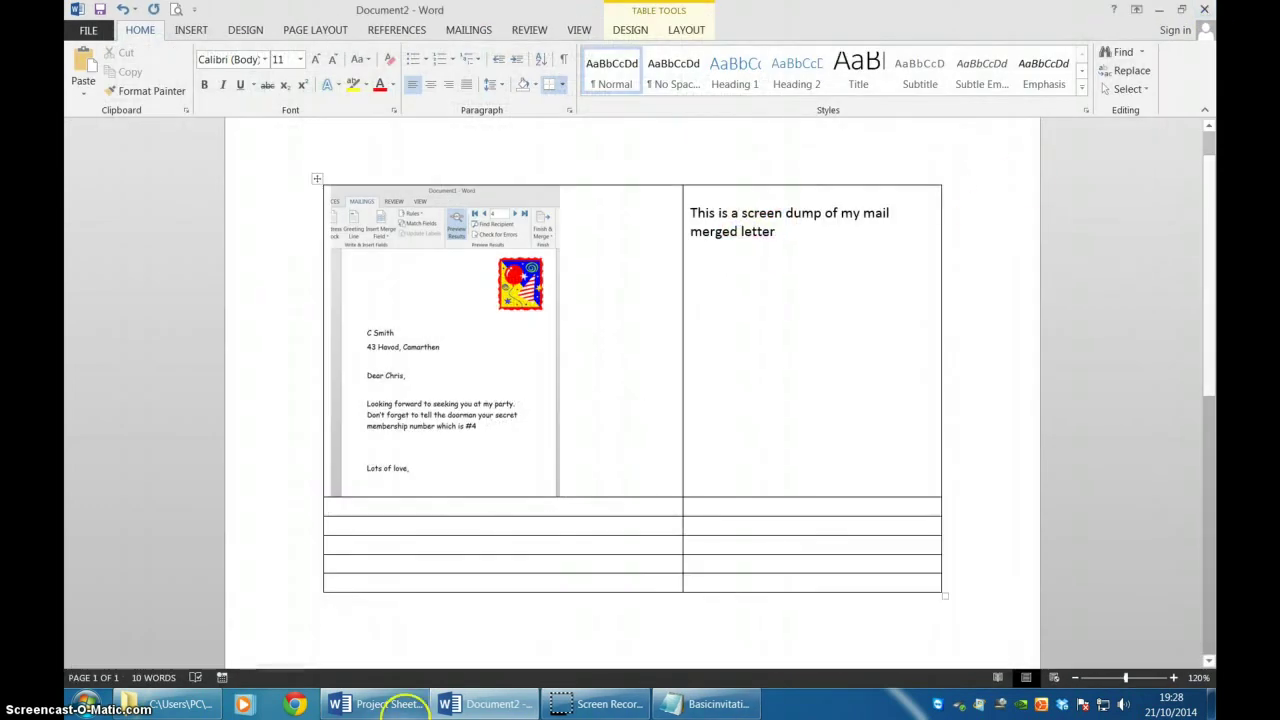
Add a ninth person to Project 18 address lists.xls, filling in their name, first name and address in row 10, and save and close it
{"action": "left_click", "coordinate": [180, 708]}
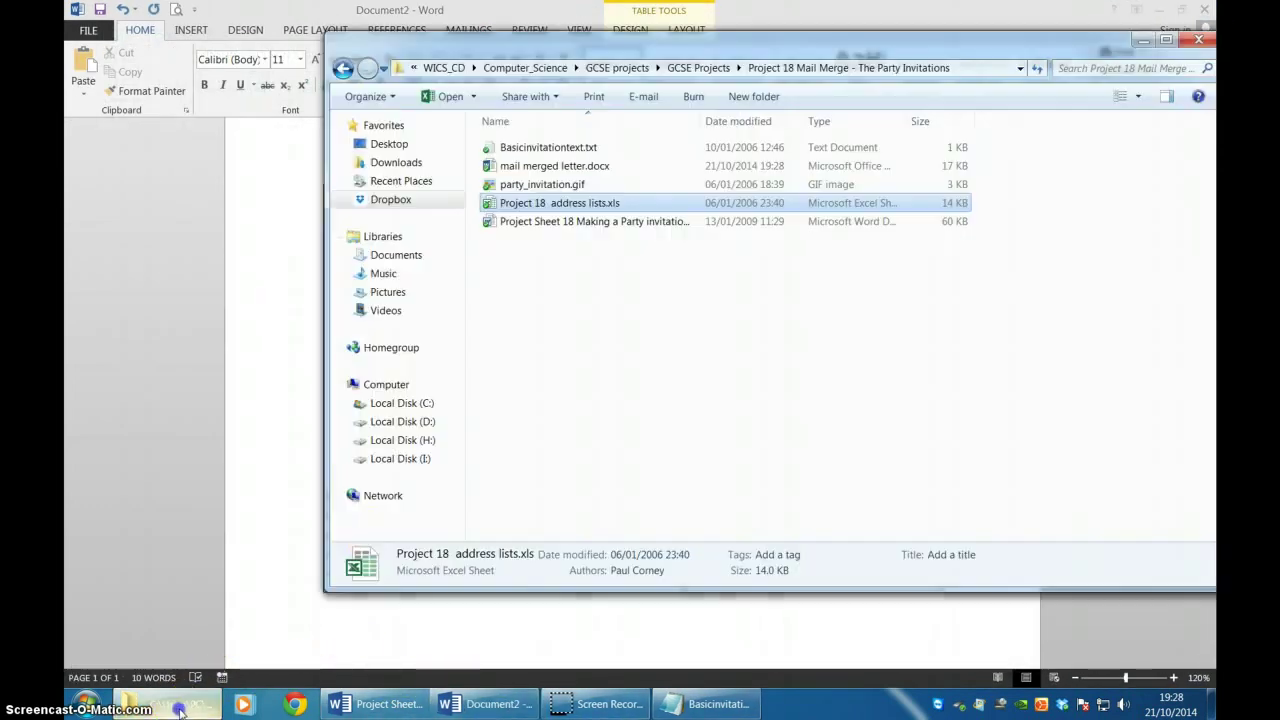
{"action": "double_click", "coordinate": [562, 204]}
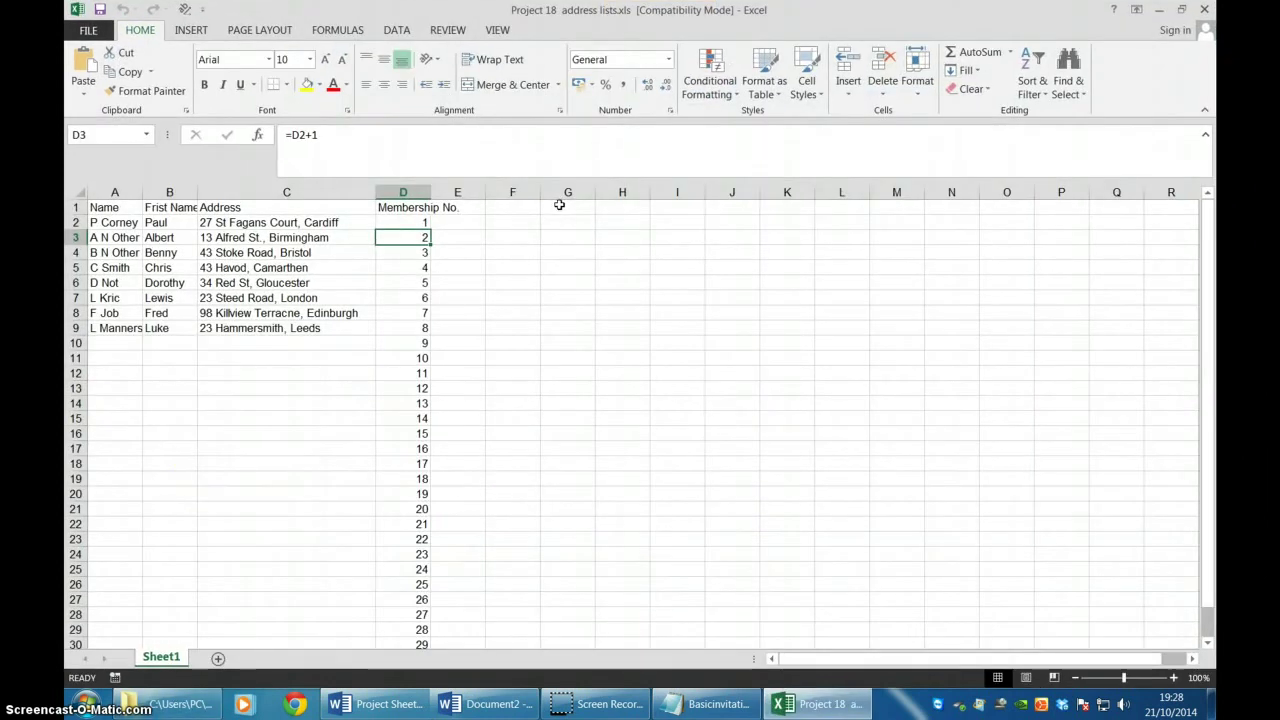
{"action": "left_click", "coordinate": [102, 342]}
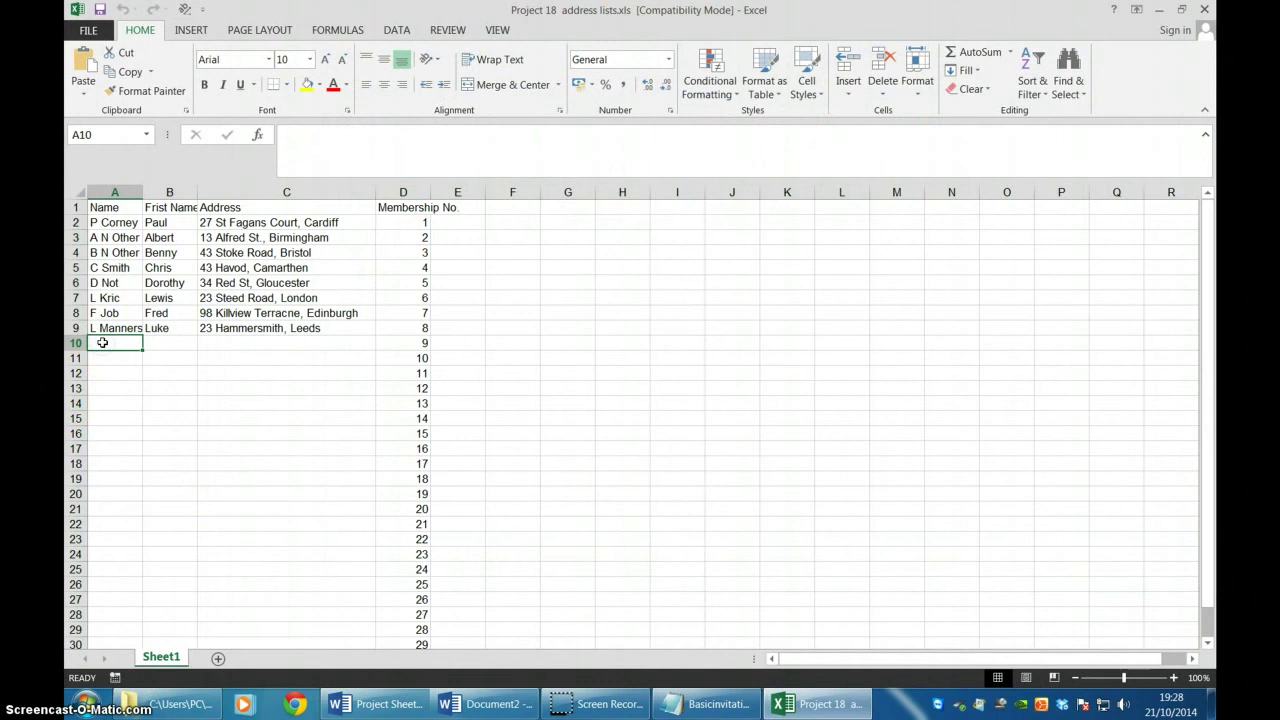
{"action": "type", "text": "C Ken"}
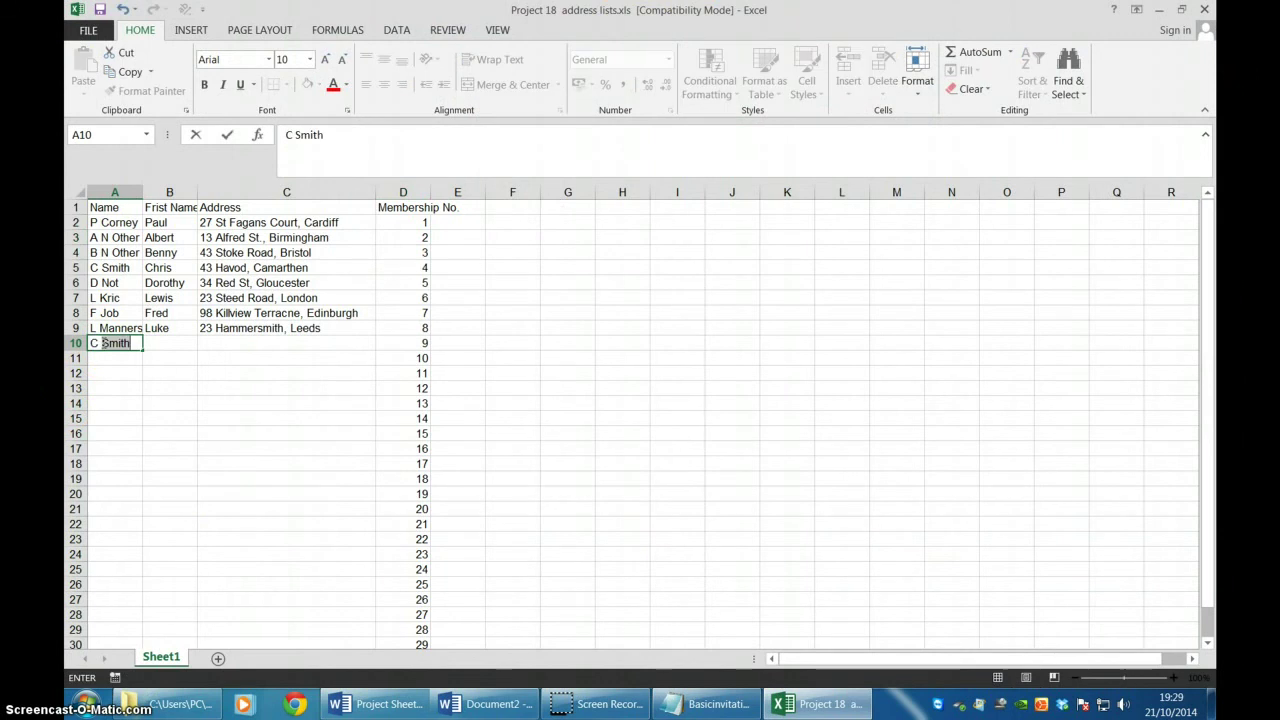
{"action": "key", "text": "Tab"}
{"action": "type", "text": "C"}
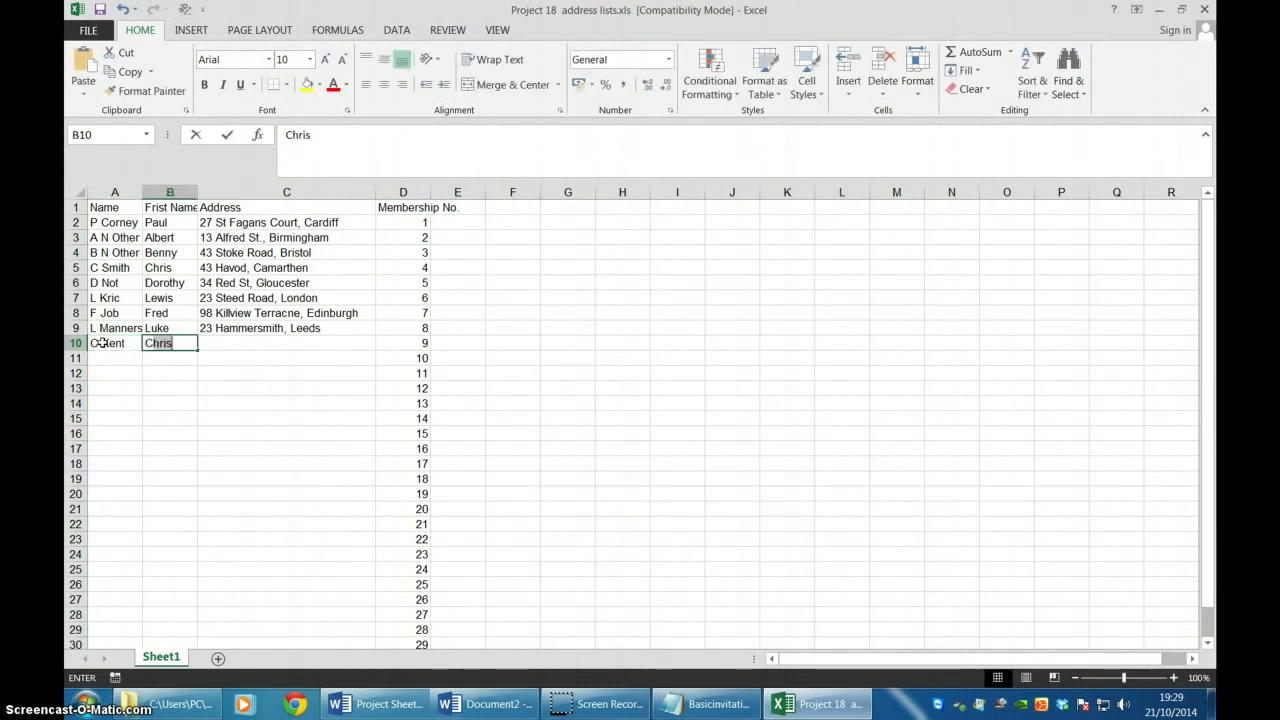
{"action": "type", "text": "lark"}
{"action": "key", "text": "Tab"}
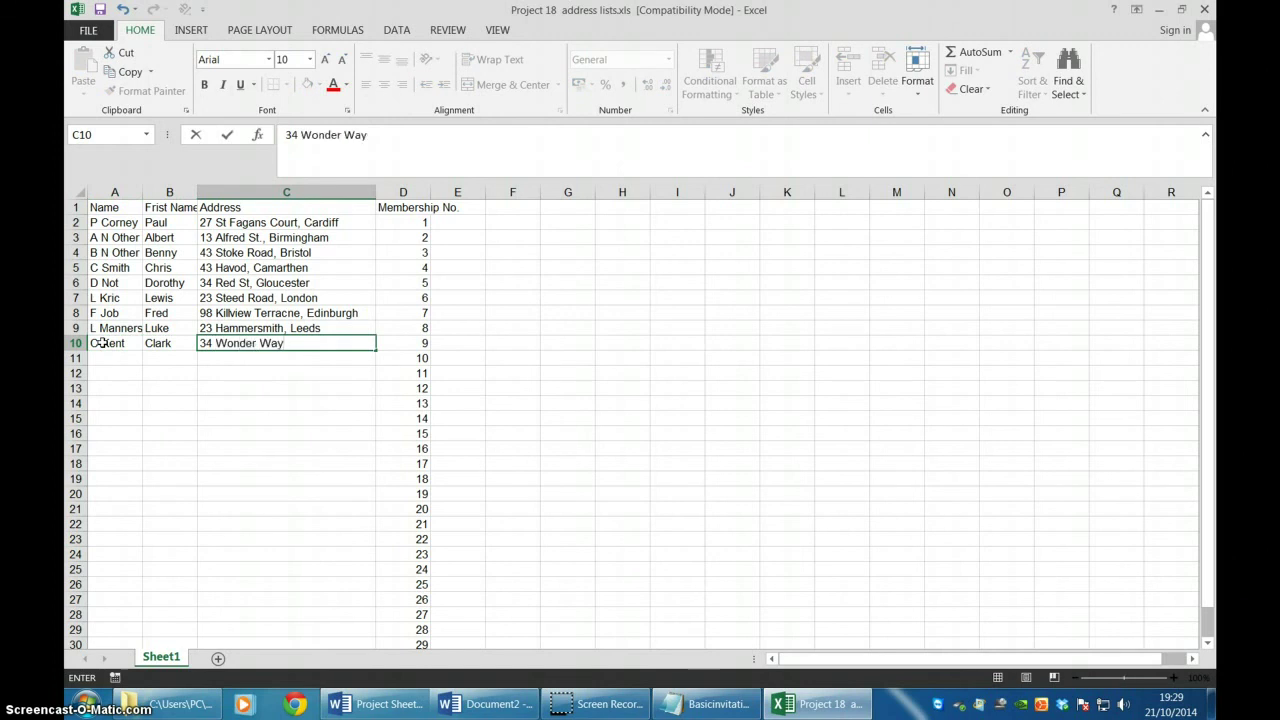
{"action": "type", "text": "34 Wonder Way"}
{"action": "key", "text": "Return"}
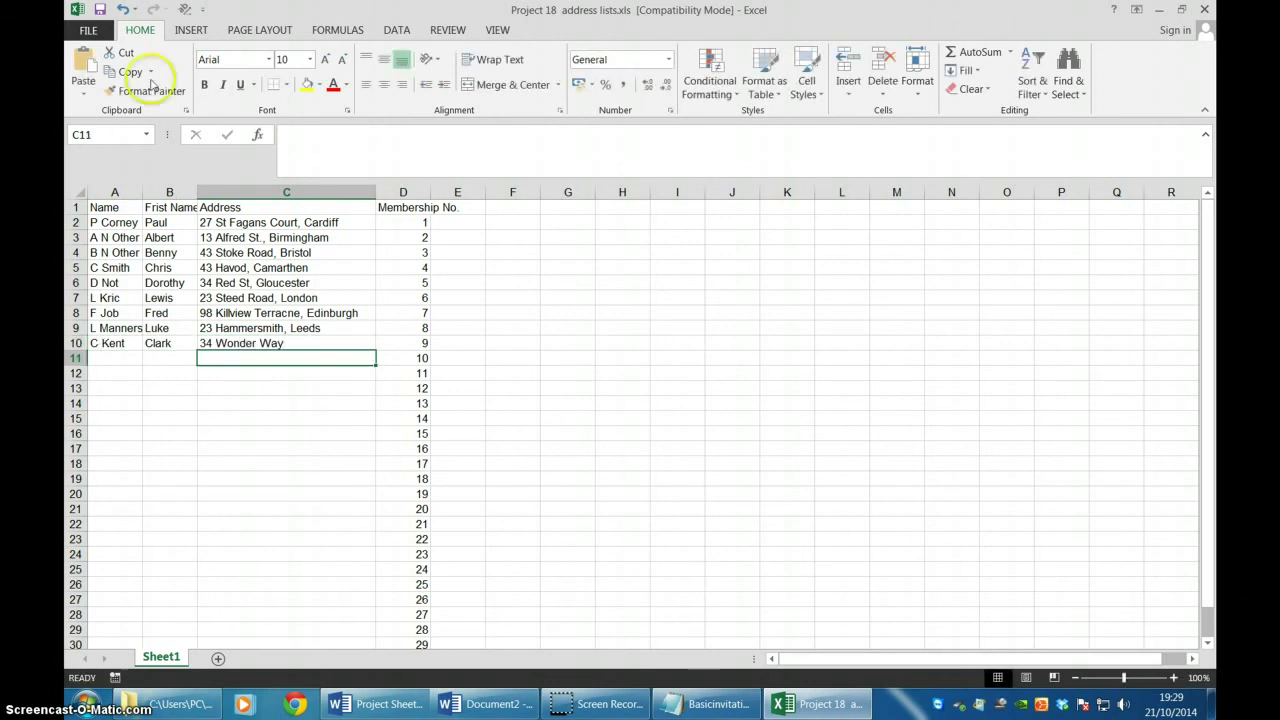
{"action": "left_click", "coordinate": [1209, 14]}
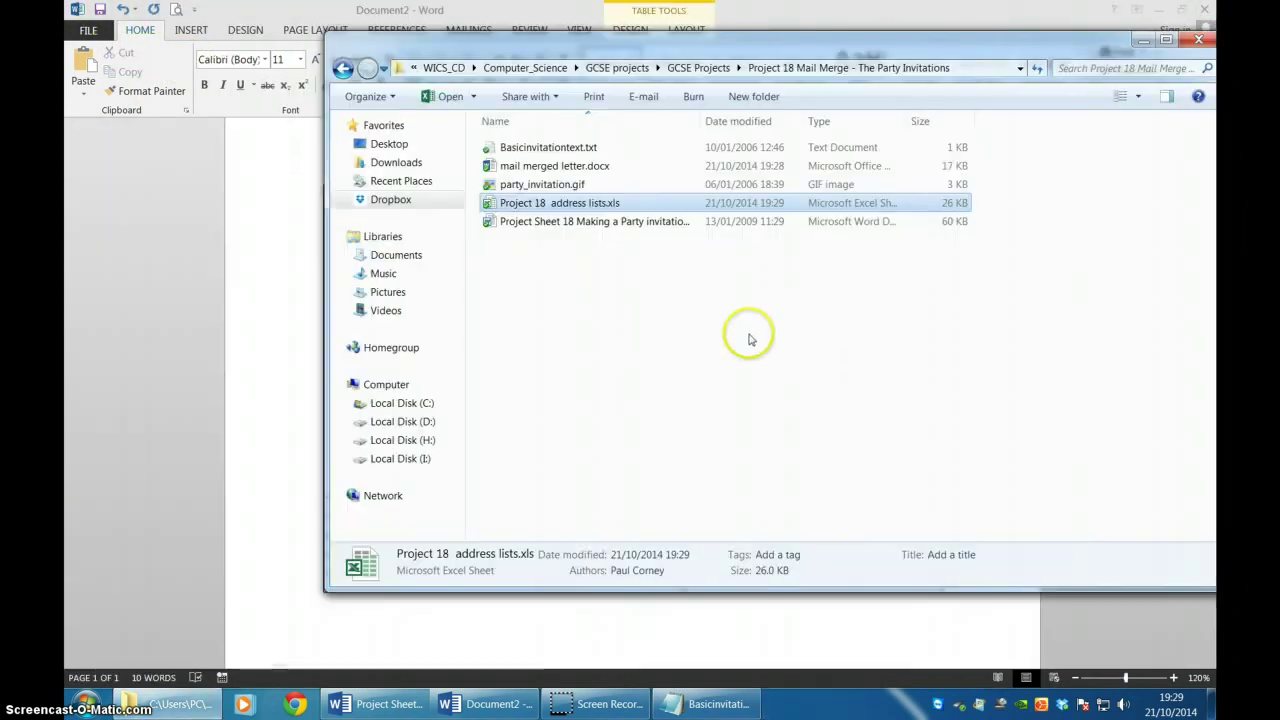
Reopen mail merged letter.docx, allowing it to load the data from Sheet1, and bring up the mail merge commands
{"action": "double_click", "coordinate": [523, 166]}
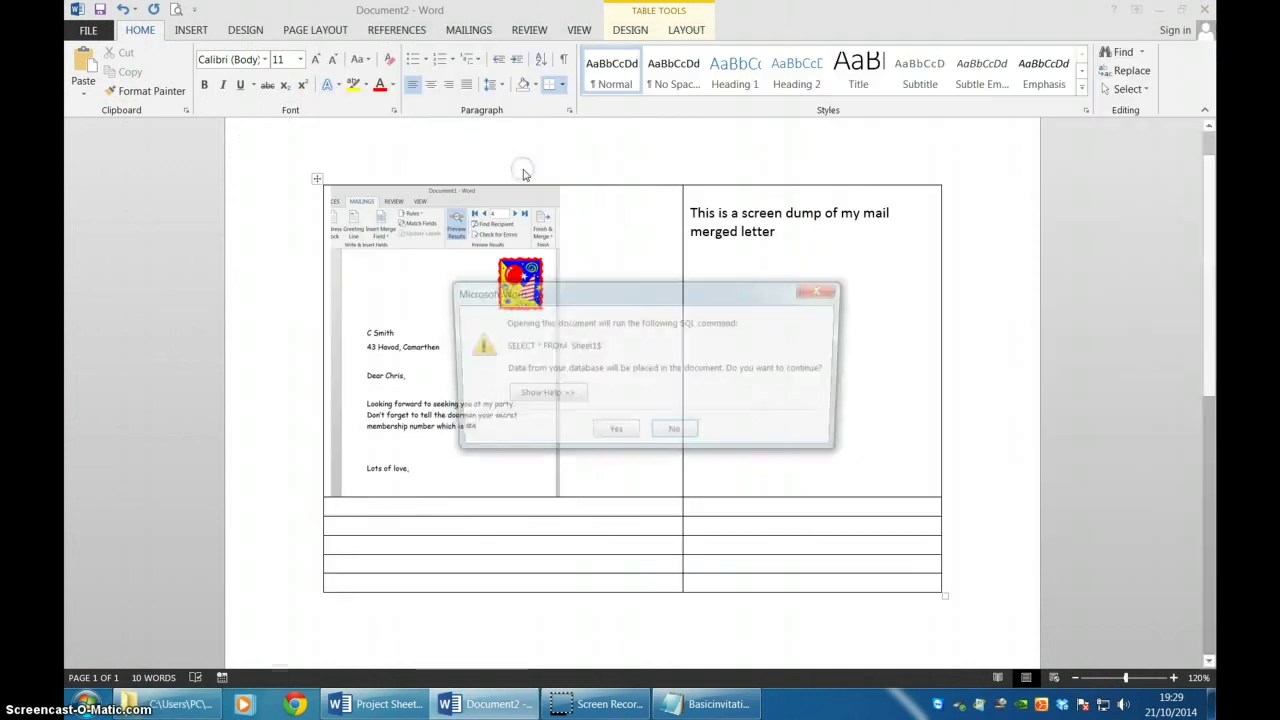
{"action": "left_click", "coordinate": [609, 435]}
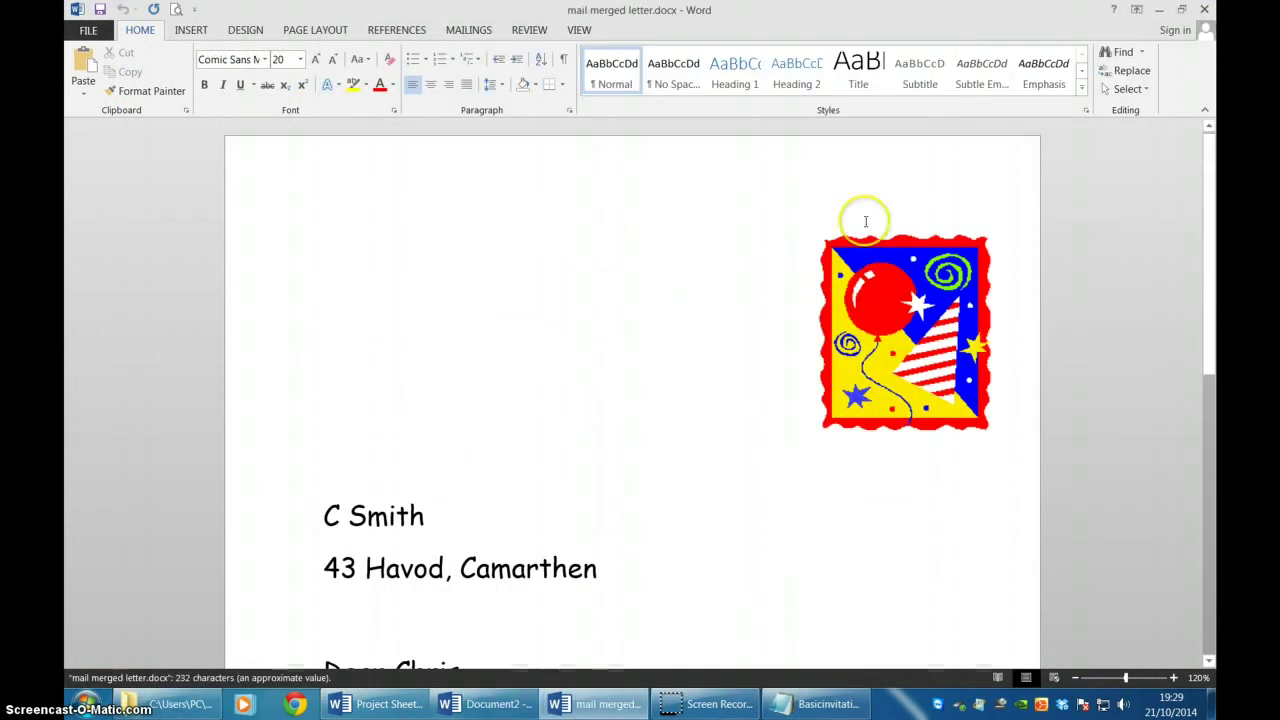
{"action": "left_click", "coordinate": [461, 31]}
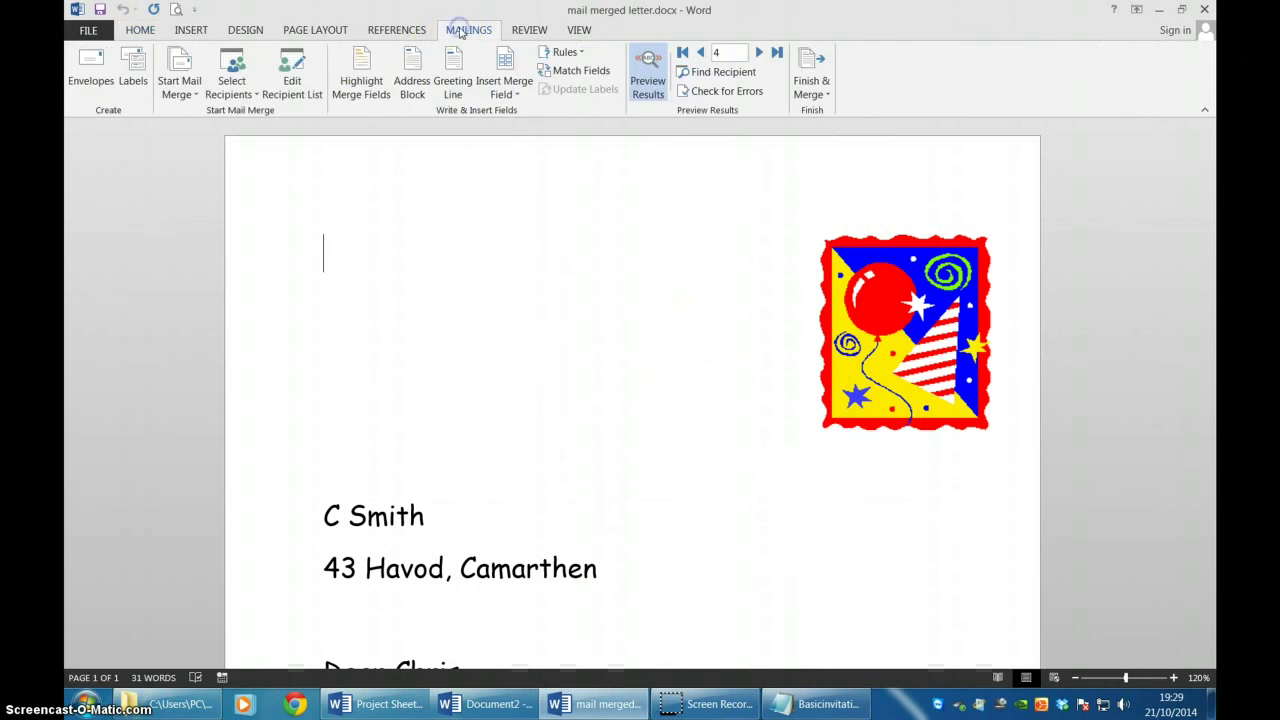
Preview the merged letter for record 9 to check the added person's invitation, and save and close the letter
{"action": "left_click", "coordinate": [760, 53]}
{"action": "left_click", "coordinate": [760, 53]}
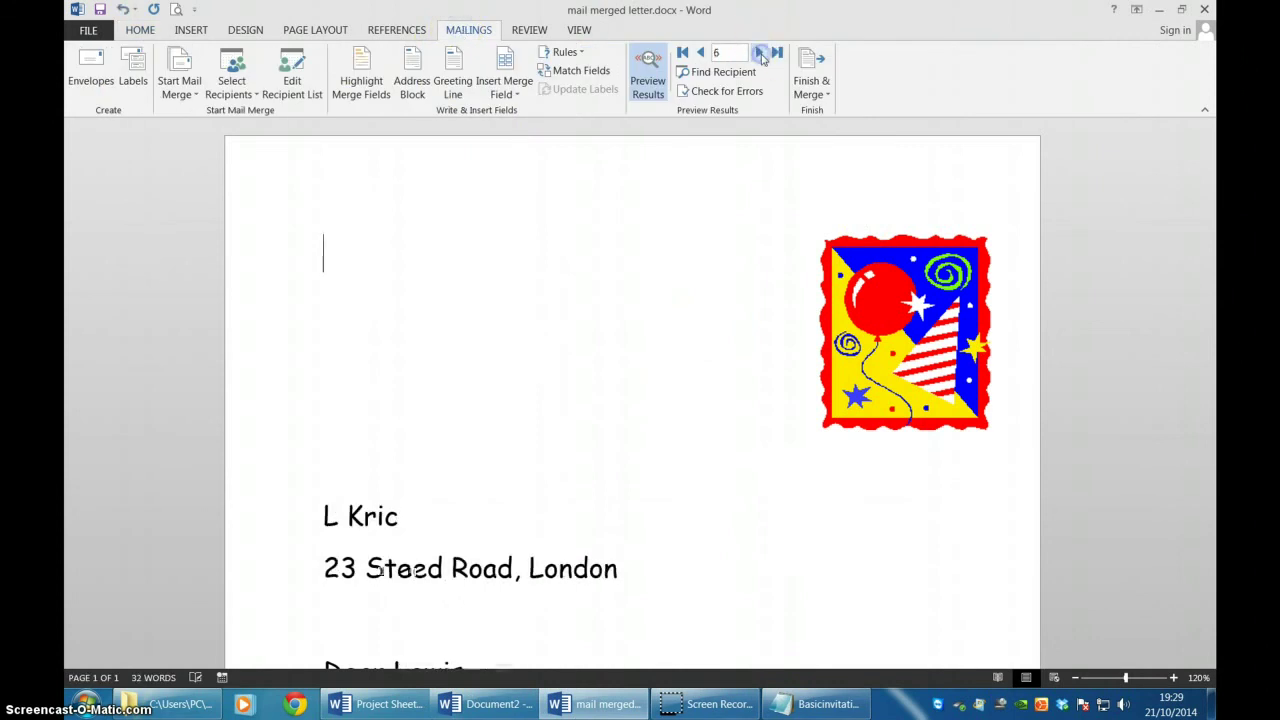
{"action": "left_click", "coordinate": [760, 53]}
{"action": "left_click", "coordinate": [760, 53]}
{"action": "scroll", "coordinate": [885, 268], "scroll_direction": "down", "scroll_amount": 5}
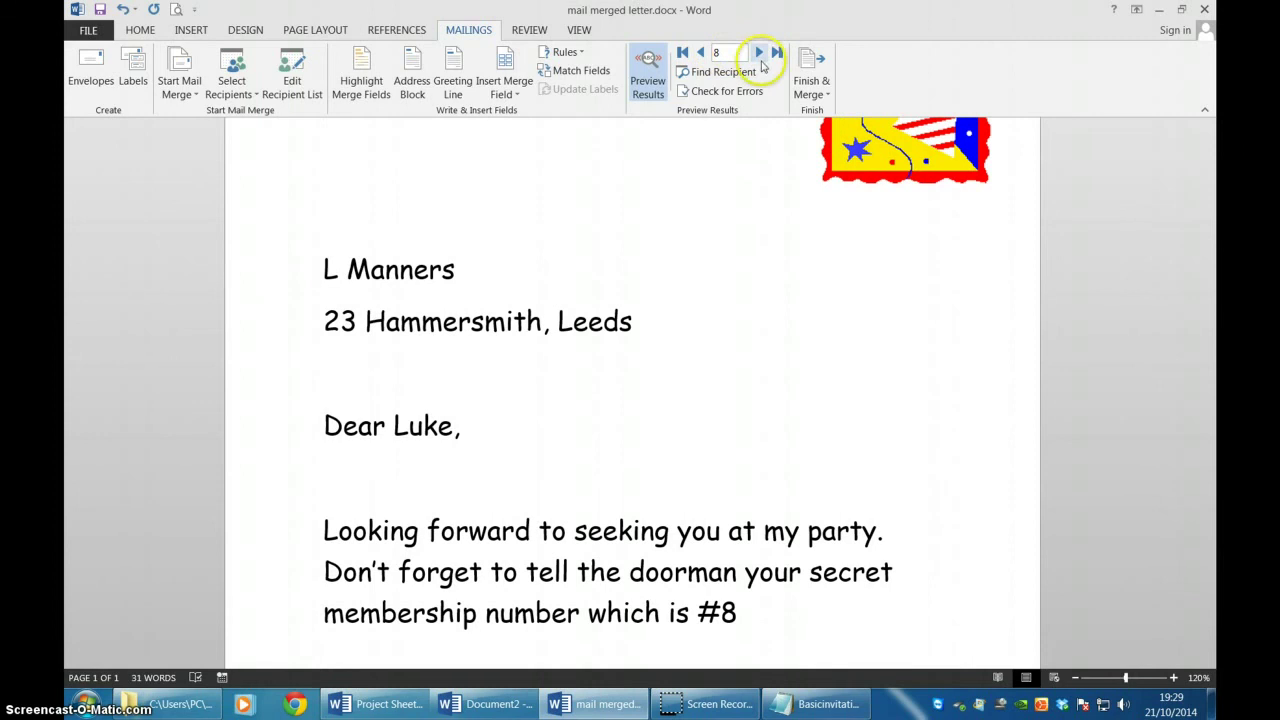
{"action": "left_click", "coordinate": [760, 58]}
{"action": "left_click", "coordinate": [760, 58]}
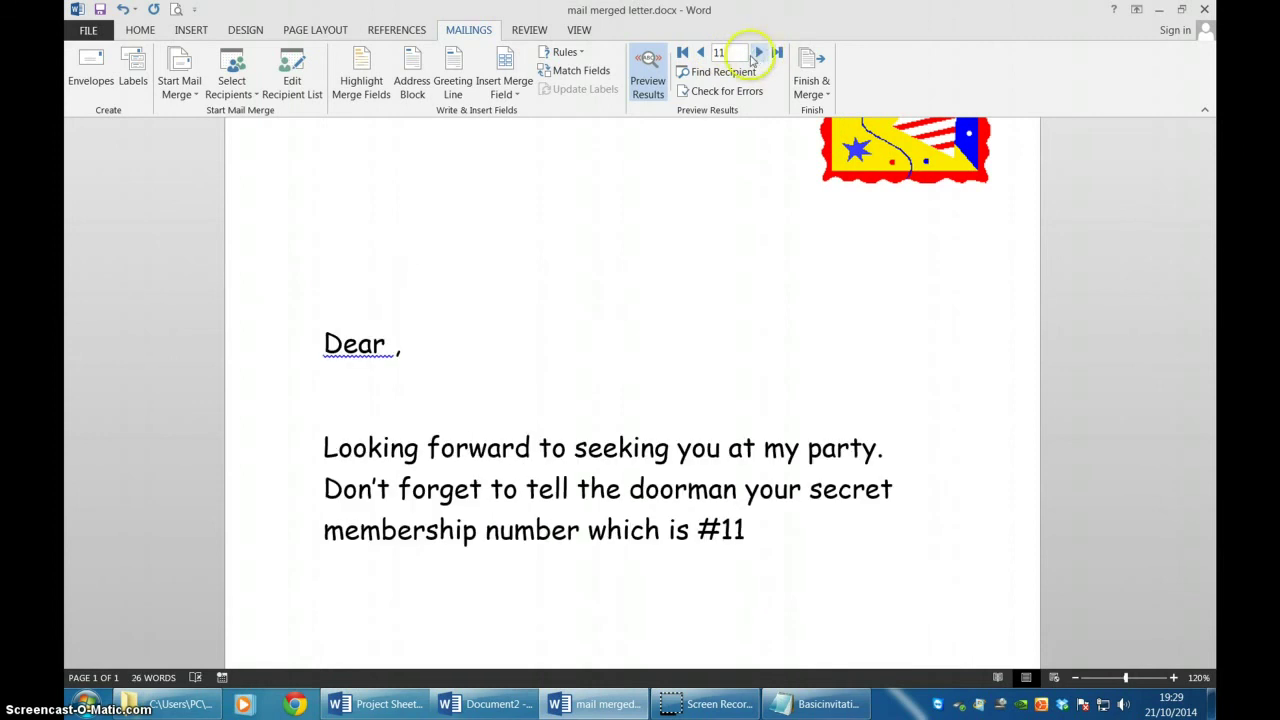
{"action": "left_click", "coordinate": [701, 54]}
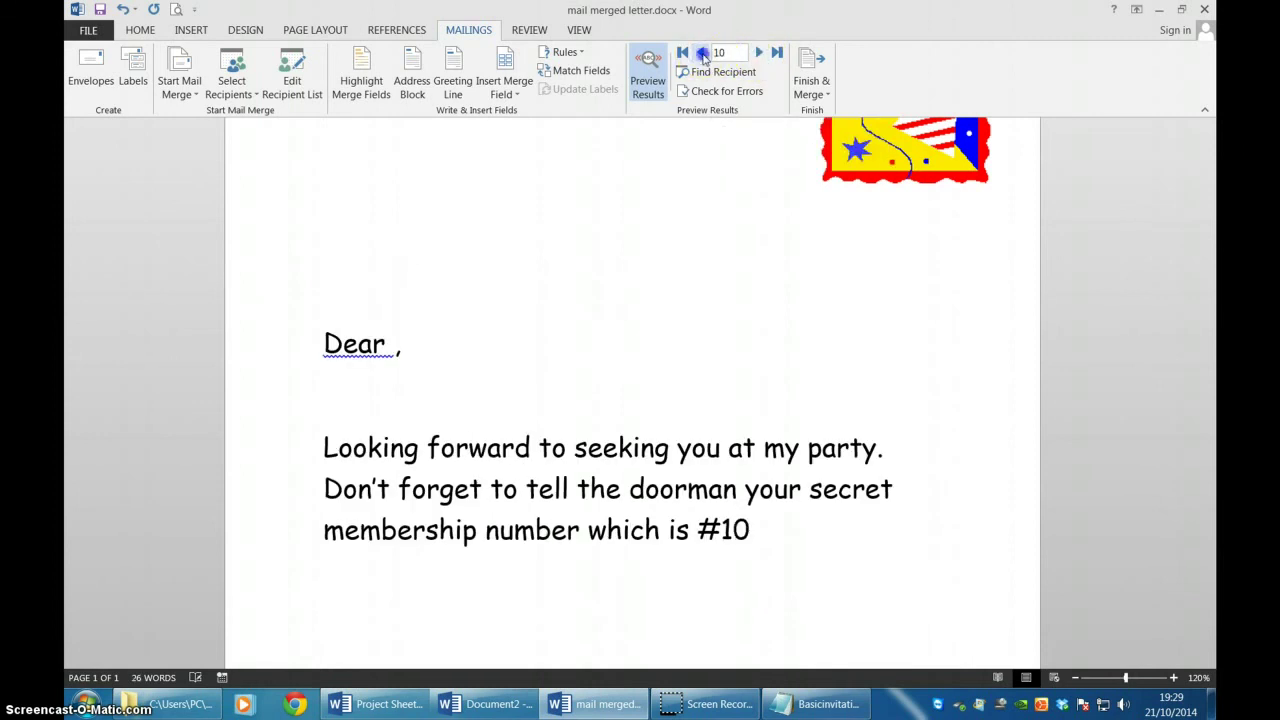
{"action": "left_click", "coordinate": [702, 54]}
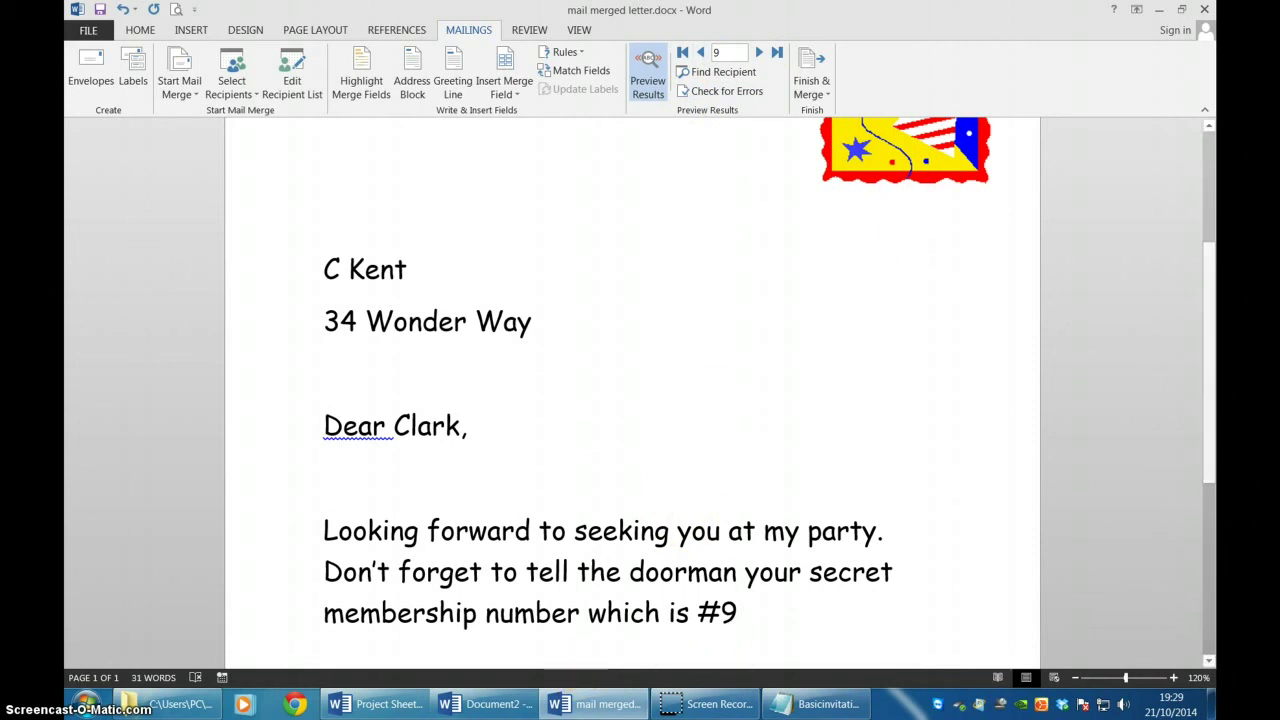
{"action": "left_click", "coordinate": [1204, 10]}
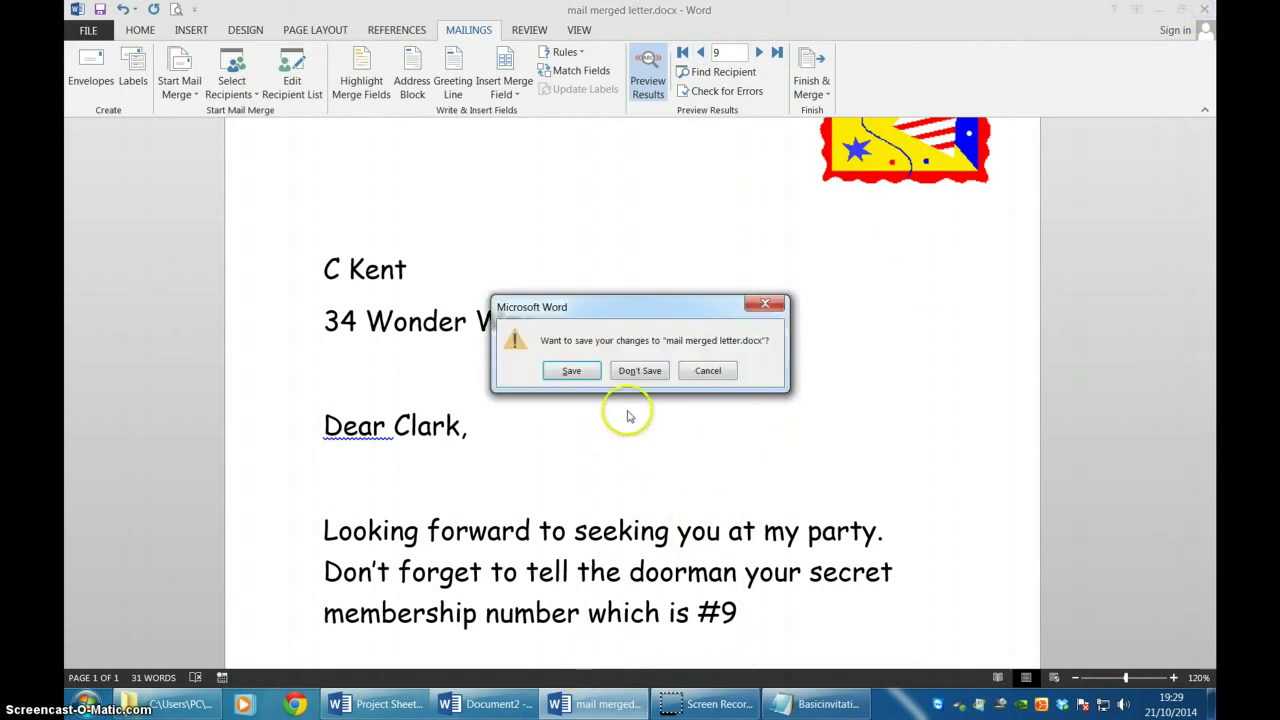
{"action": "left_click", "coordinate": [571, 372]}
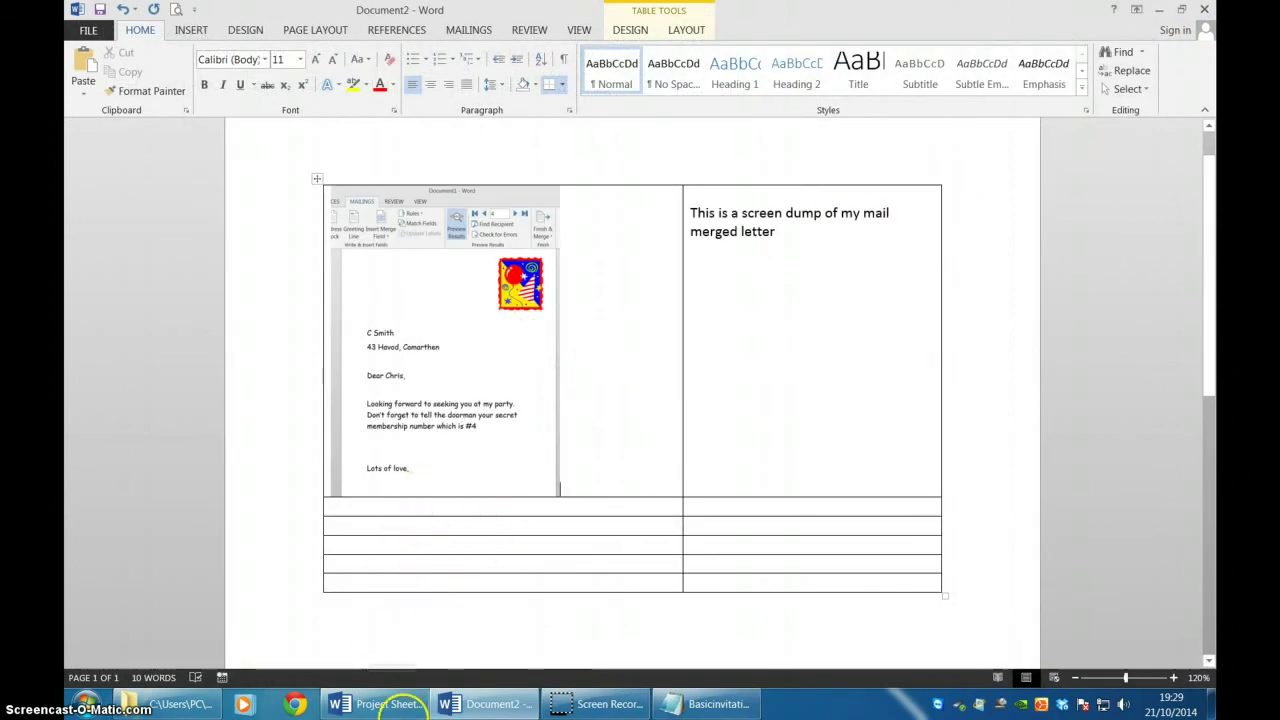
Reopen Project 18 address lists.xls and add the column heading Post Code in cell E1
{"action": "mouse_move", "coordinate": [607, 697]}
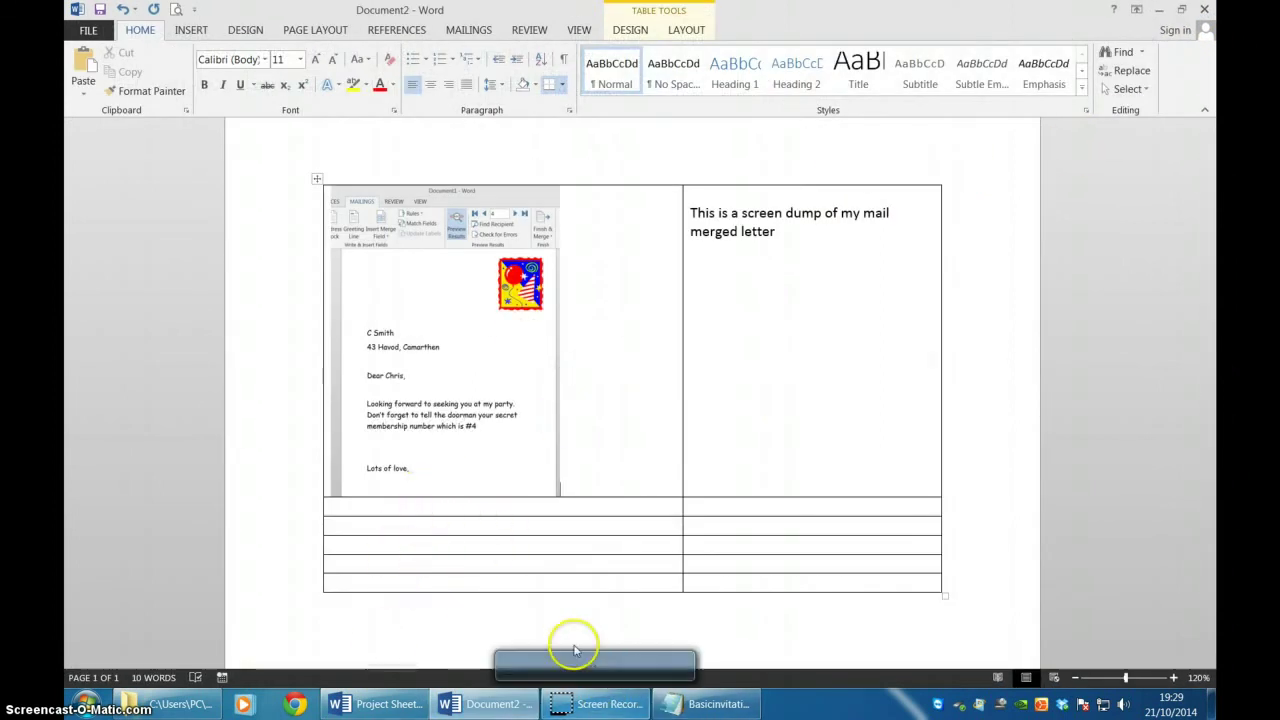
{"action": "mouse_move", "coordinate": [409, 690]}
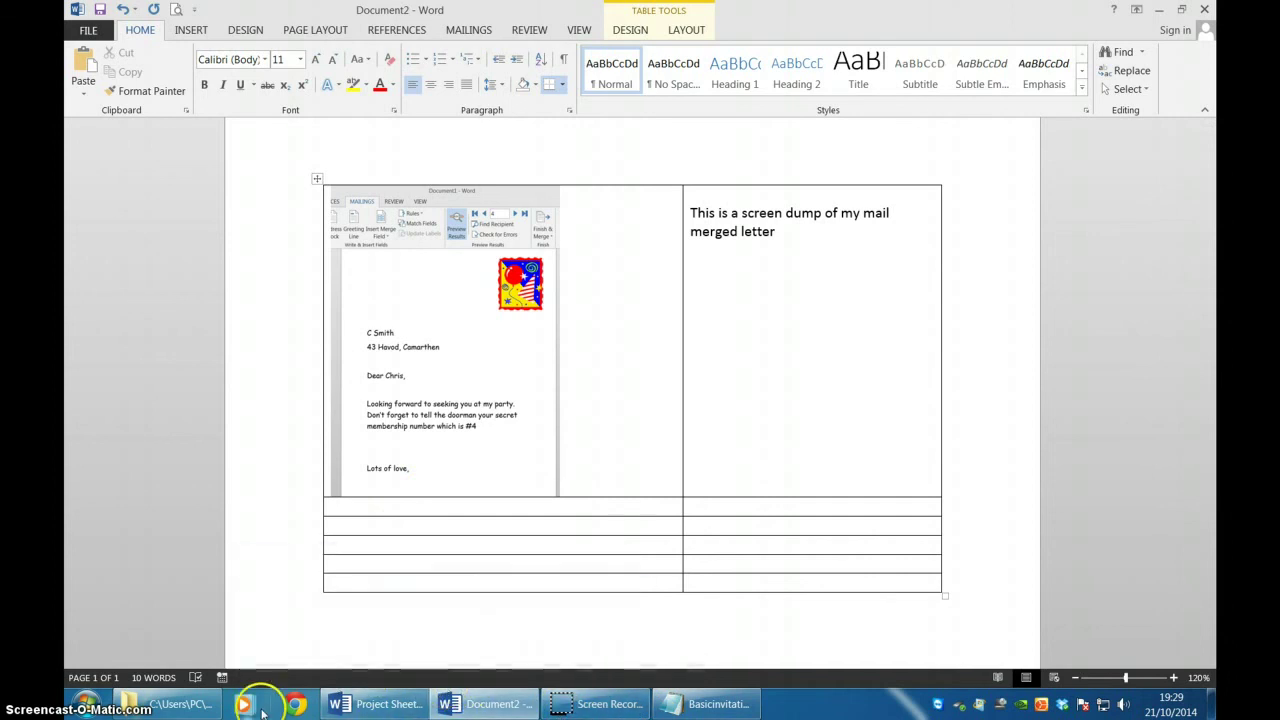
{"action": "left_click", "coordinate": [166, 704]}
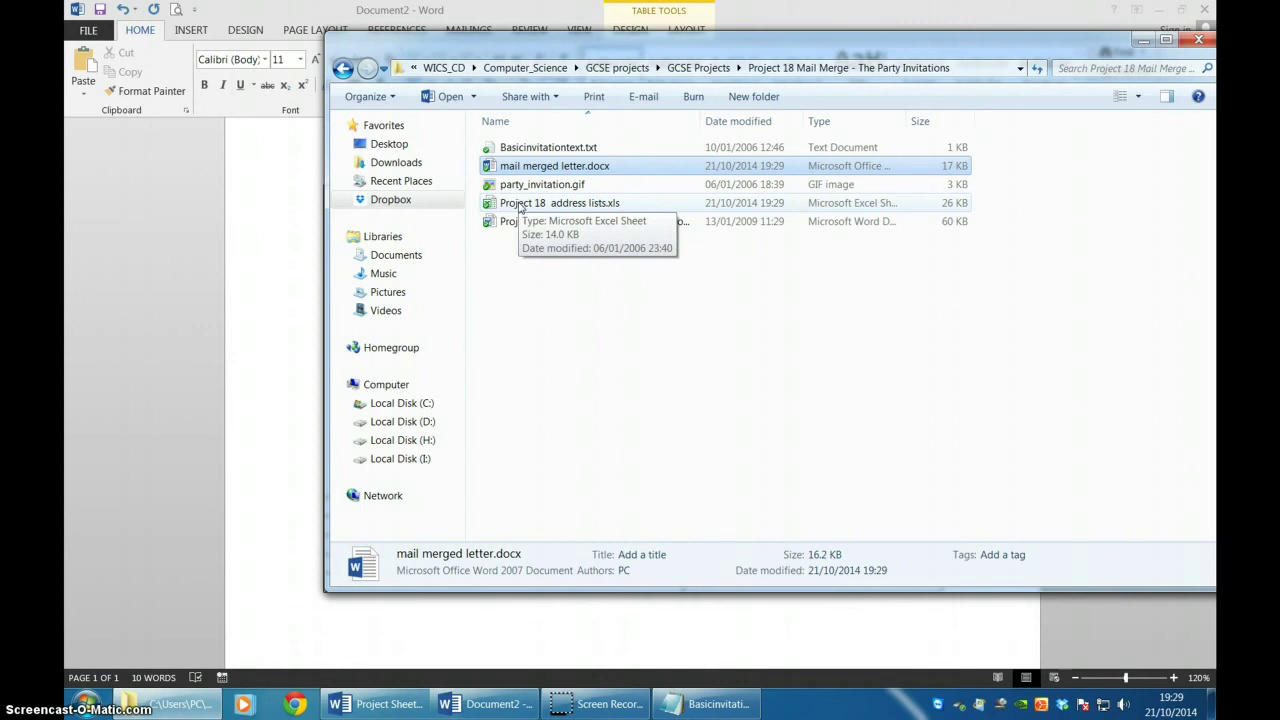
{"action": "double_click", "coordinate": [521, 204]}
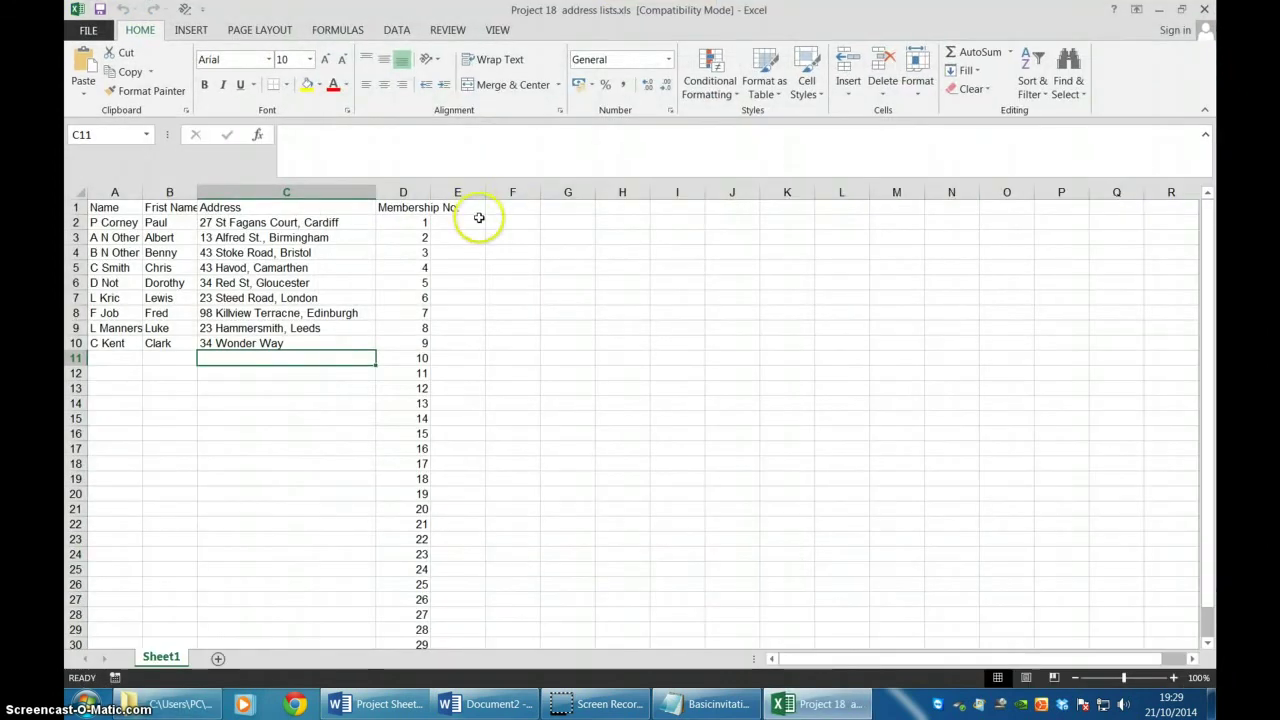
{"action": "left_click", "coordinate": [477, 208]}
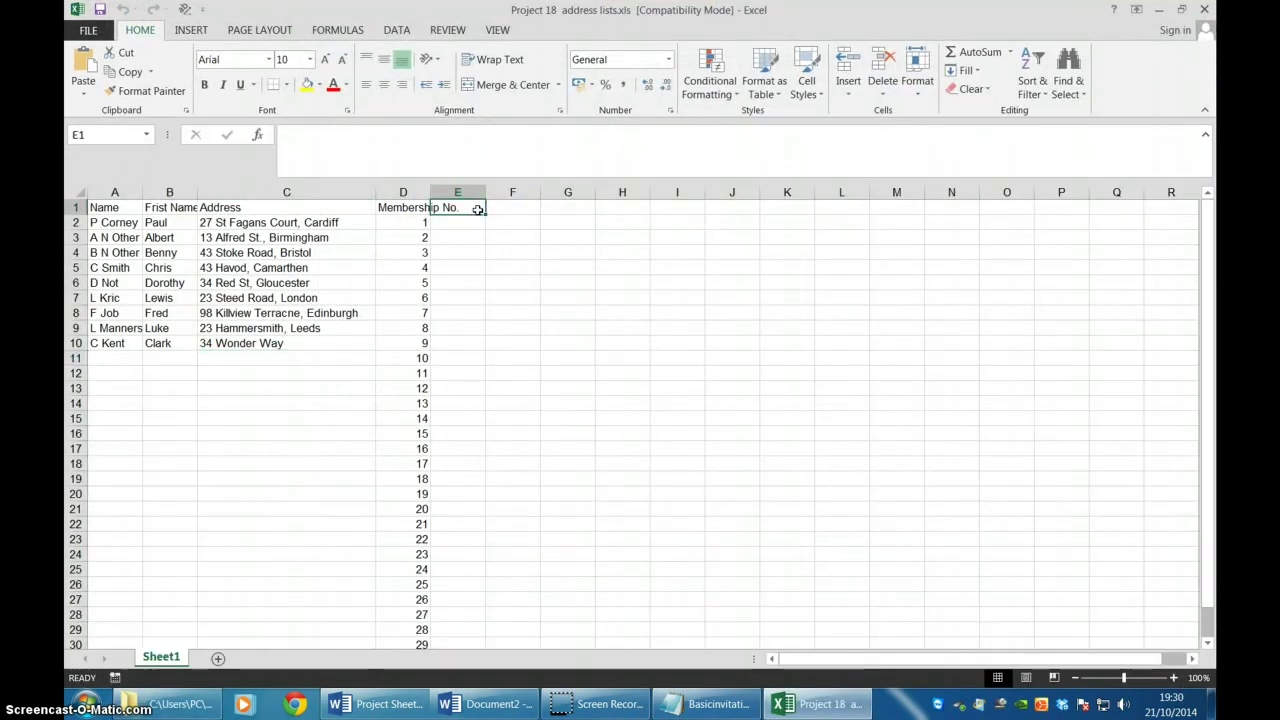
{"action": "type", "text": "PO"}
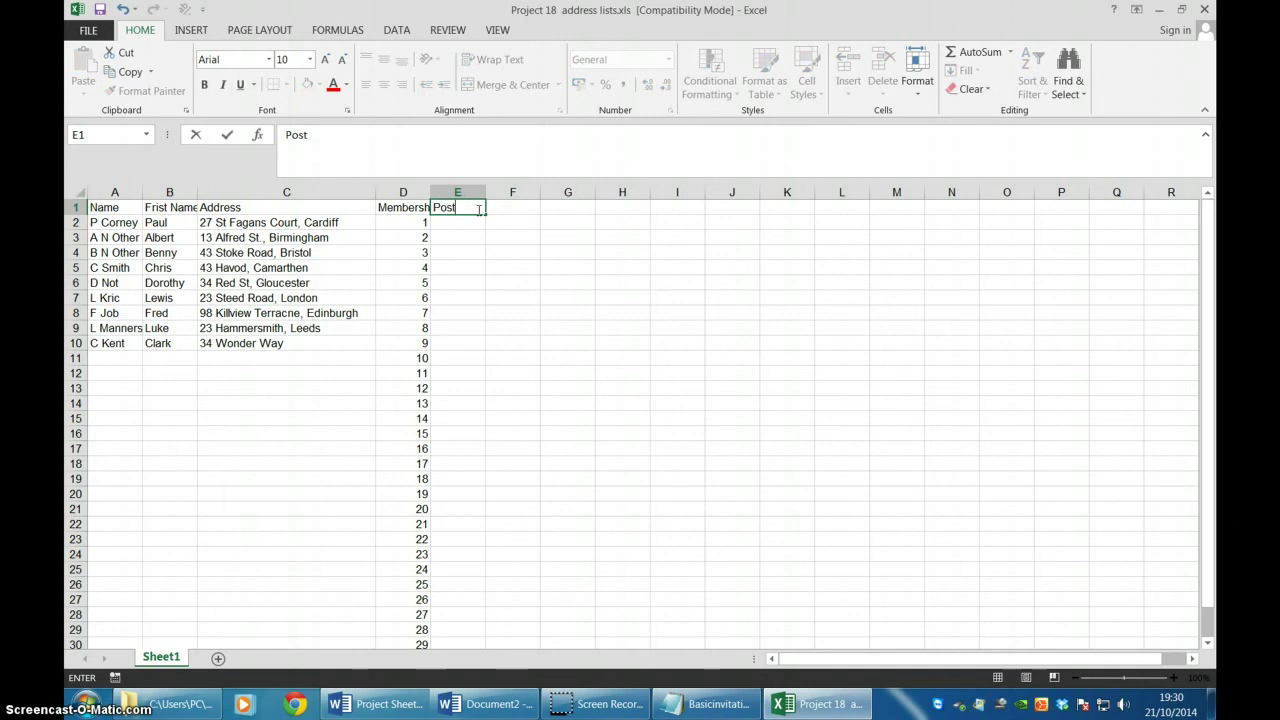
{"action": "type", "text": "st Code"}
{"action": "key", "text": "Return"}
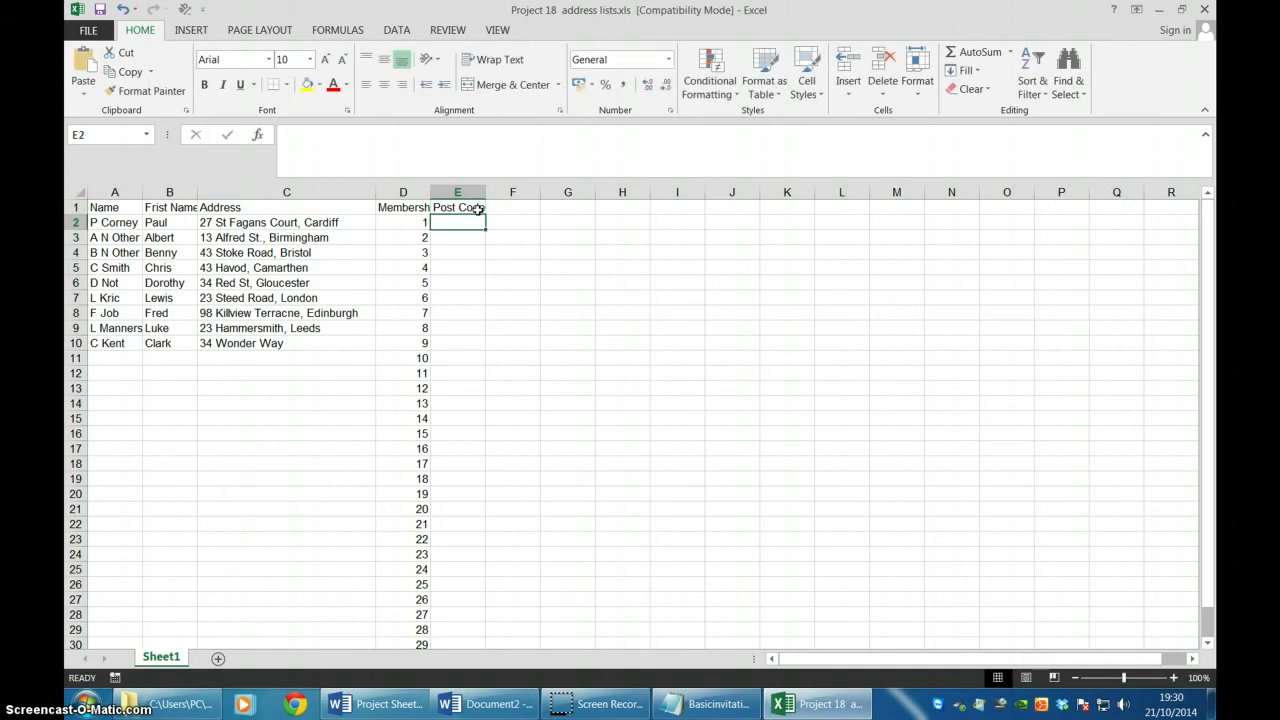
Enter a post code for the first person in E2 and fill it down the column to E10
{"action": "type", "text": "CF5 44L"}
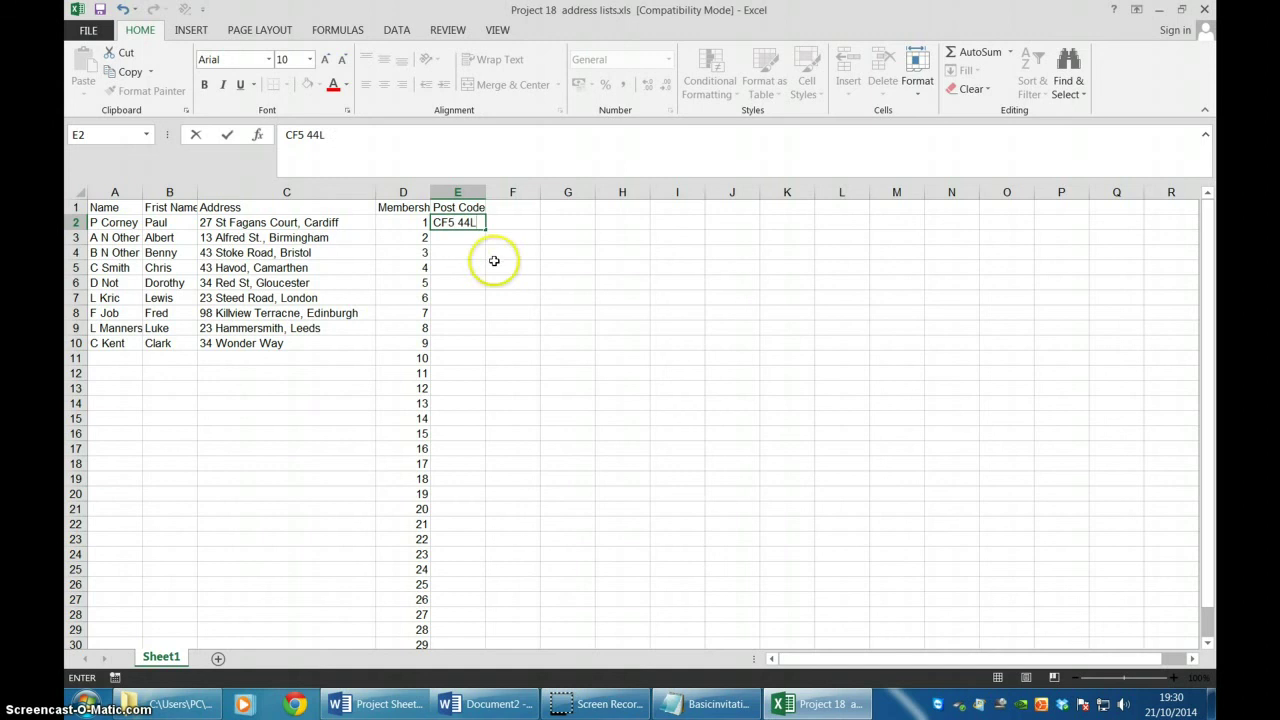
{"action": "left_click", "coordinate": [488, 241]}
{"action": "left_click", "coordinate": [471, 224]}
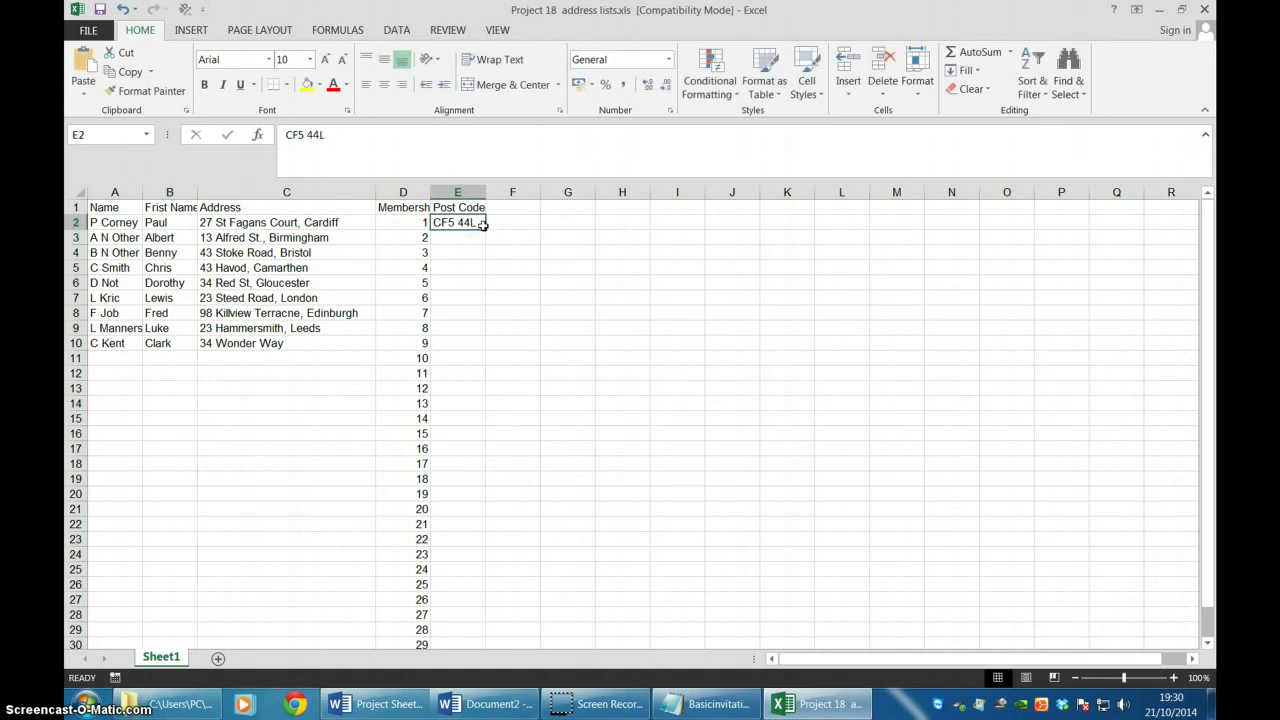
{"action": "left_click_drag", "start_coordinate": [485, 229], "coordinate": [481, 350]}
Vary the post codes in E5, E6 and E8 by altering their last characters
{"action": "left_click", "coordinate": [463, 270]}
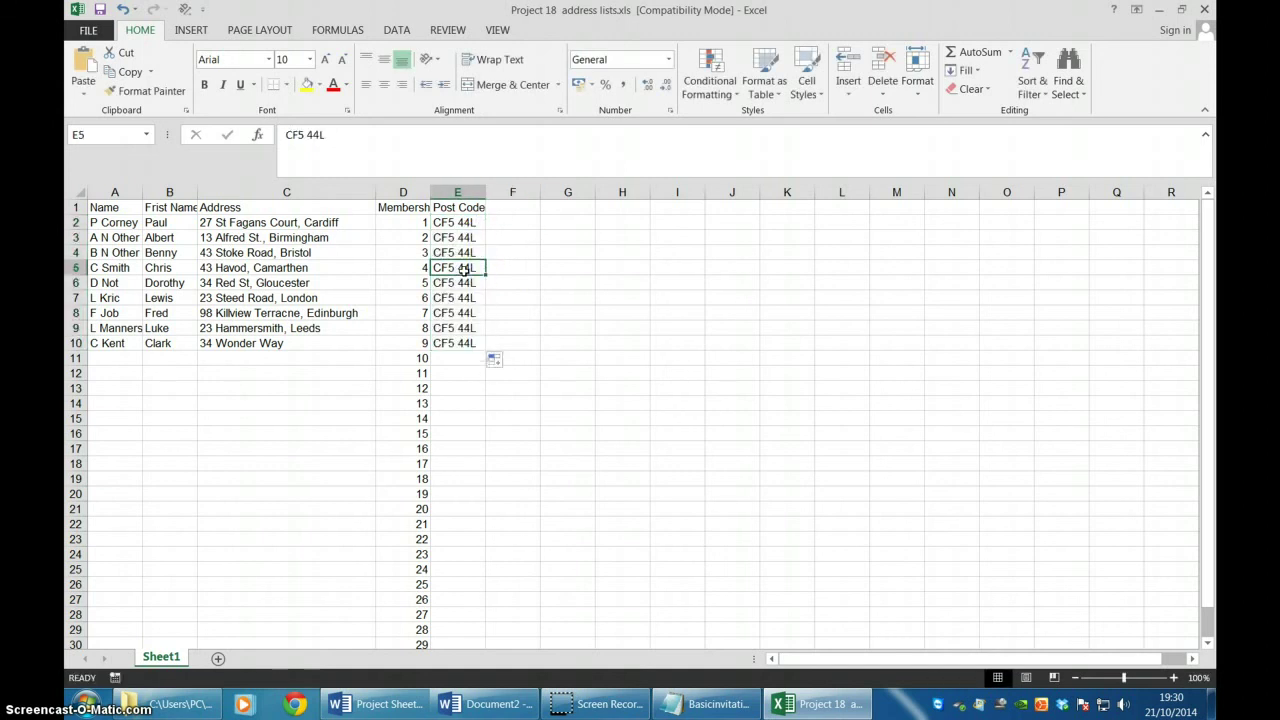
{"action": "left_click", "coordinate": [321, 134]}
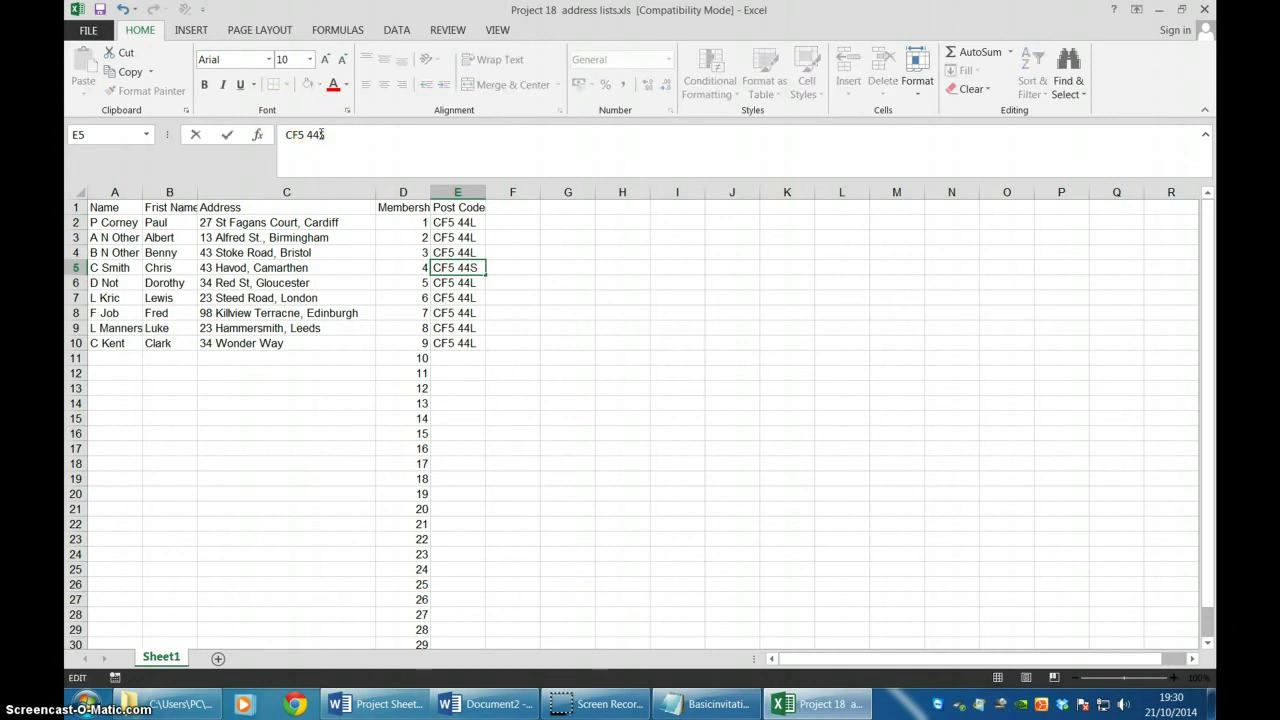
{"action": "key", "text": "Return"}
{"action": "left_click", "coordinate": [321, 134]}
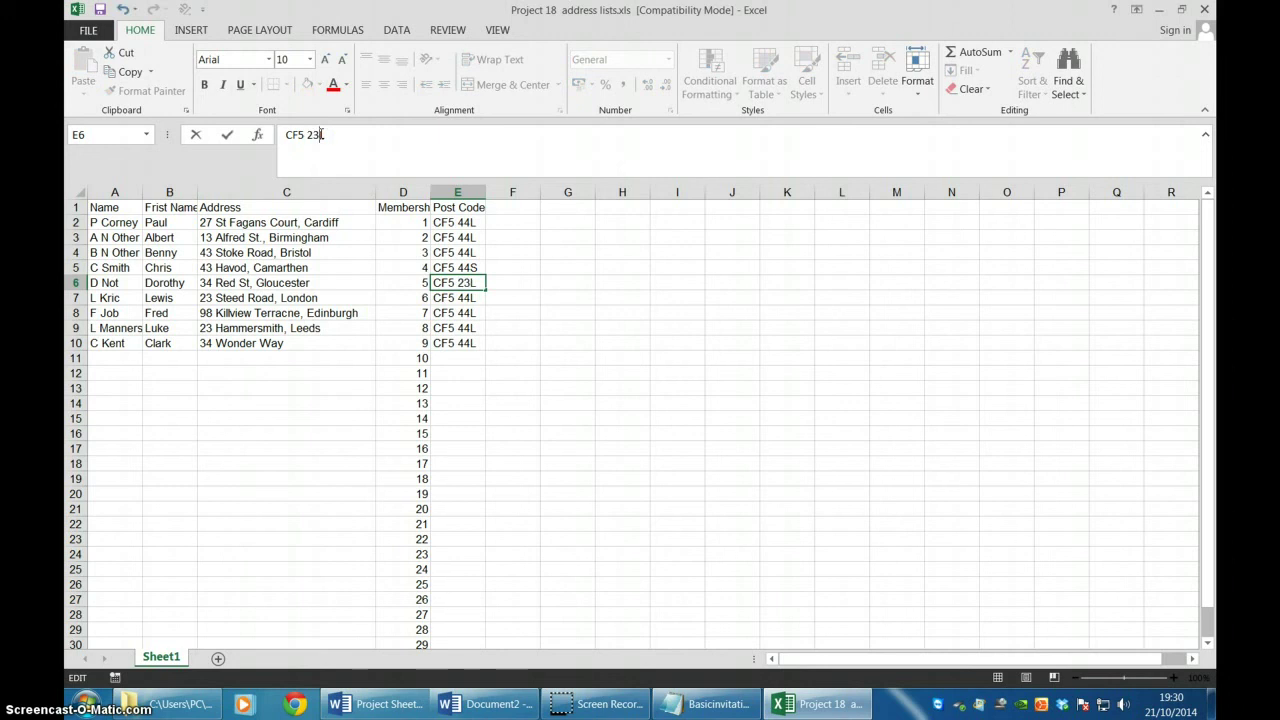
{"action": "key", "text": "Return"}
{"action": "key", "text": "Return"}
{"action": "left_click", "coordinate": [321, 134]}
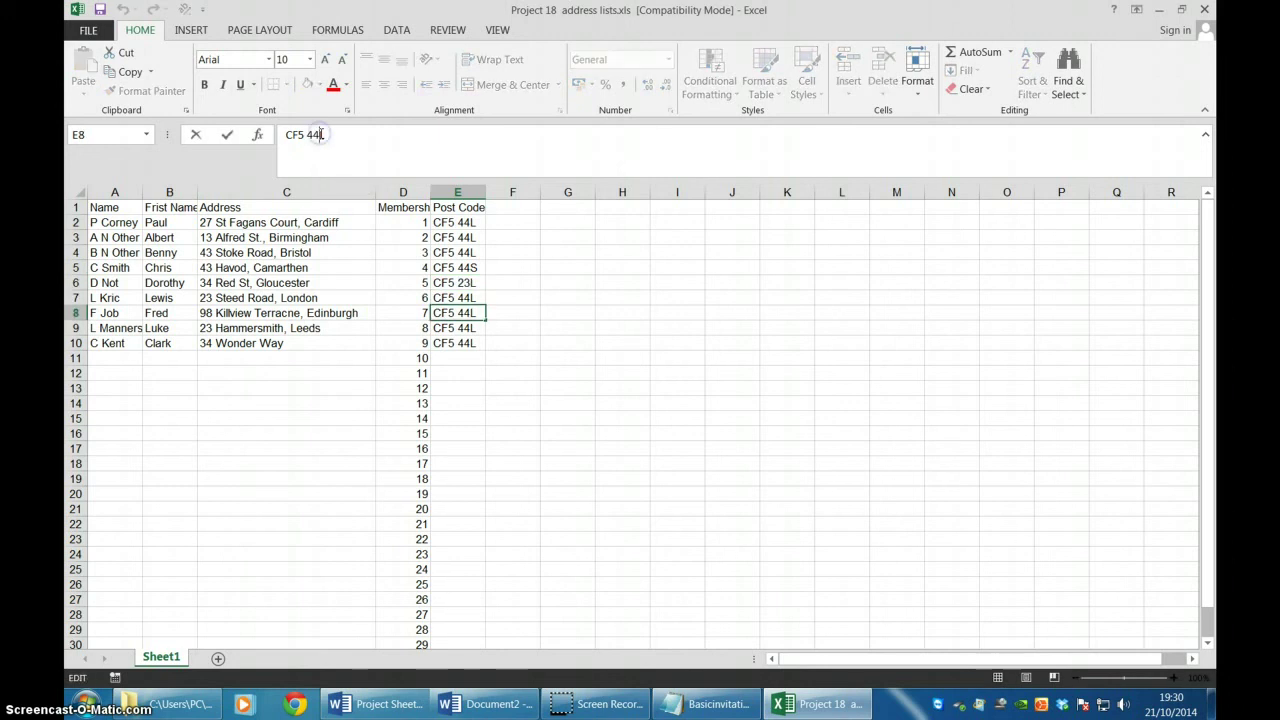
{"action": "key", "text": "Return"}
{"action": "key", "text": "Return"}
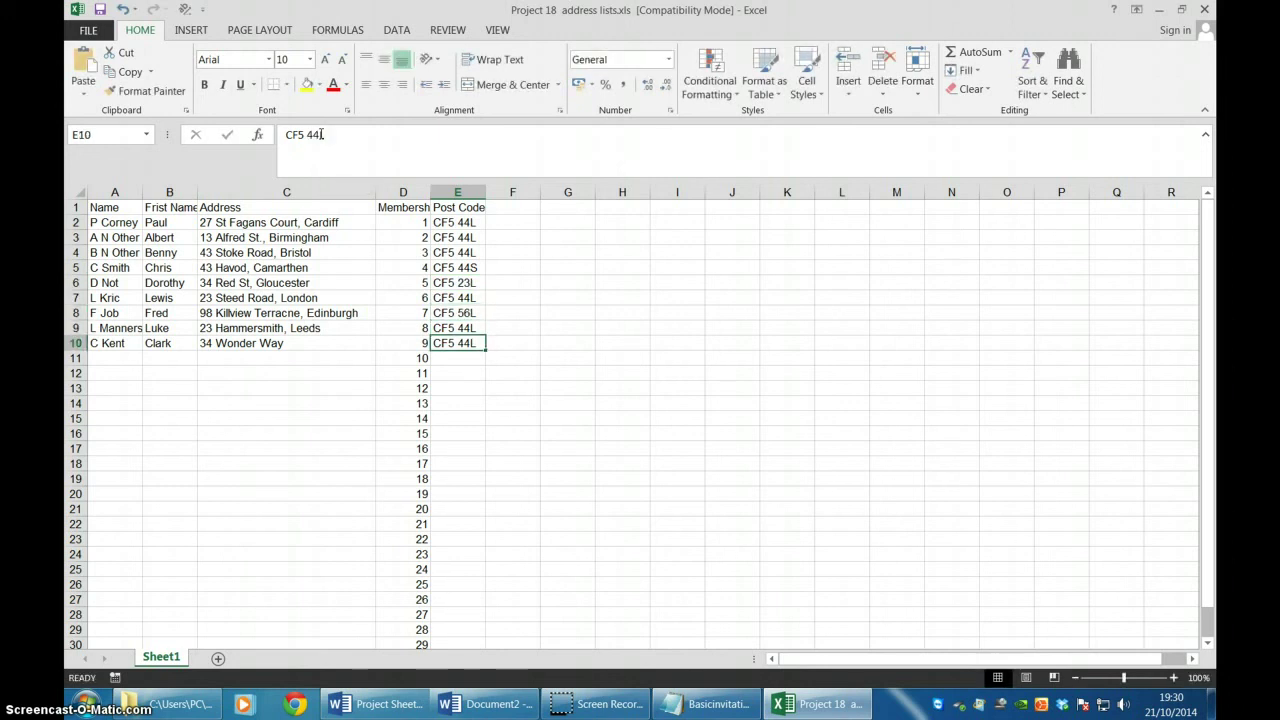
Change the digits near the end of the post codes in E10 and E9 so they differ from the others
{"action": "left_click", "coordinate": [321, 134]}
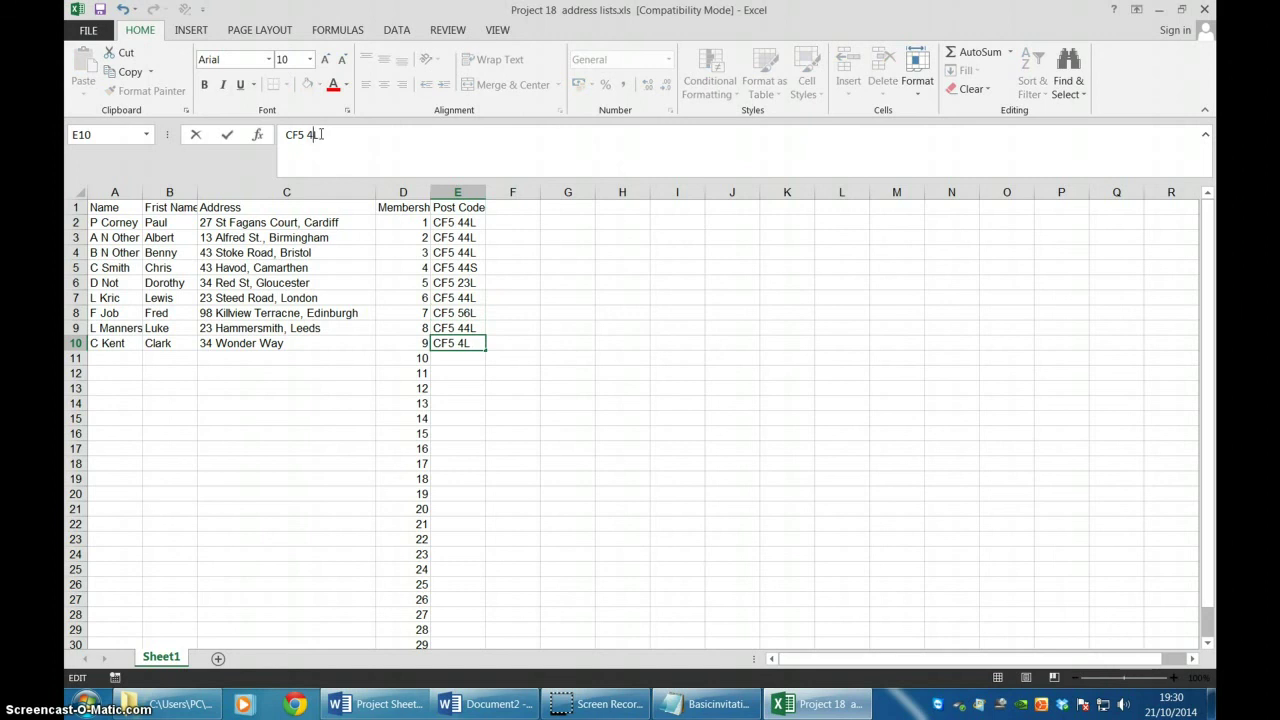
{"action": "key", "text": "Return"}
{"action": "key", "text": "Up"}
{"action": "key", "text": "Up"}
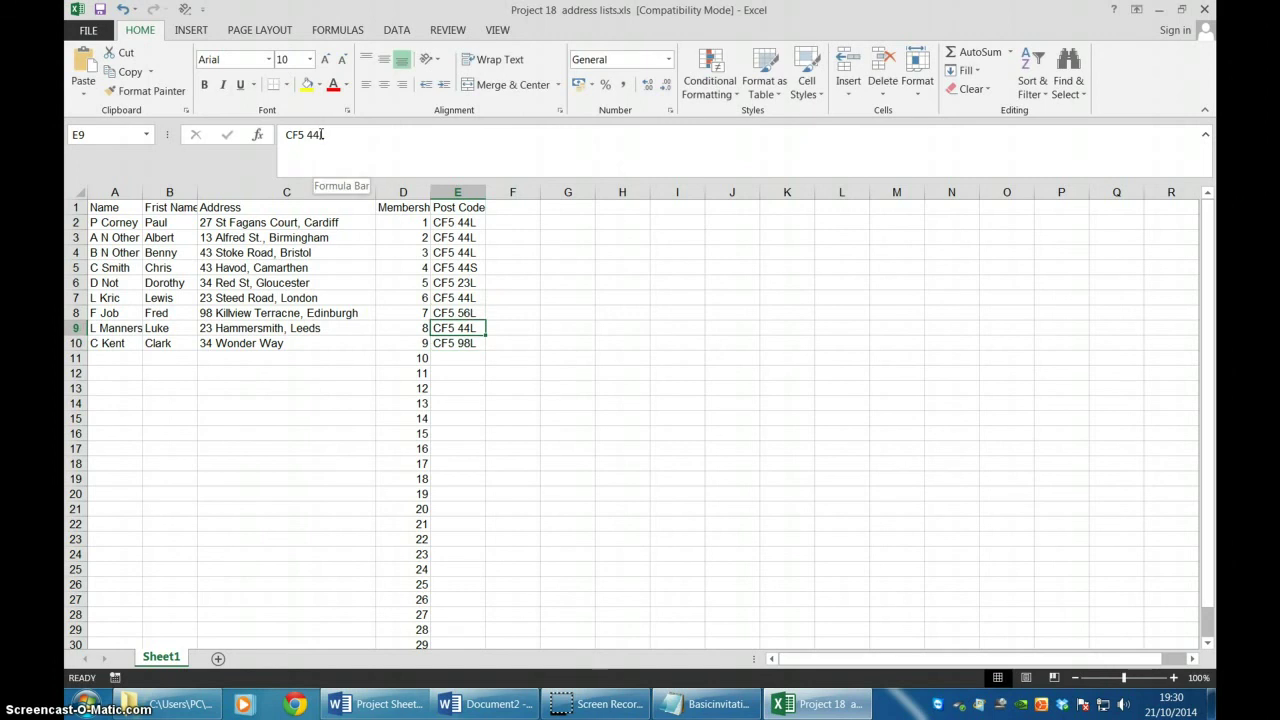
{"action": "left_click", "coordinate": [320, 134]}
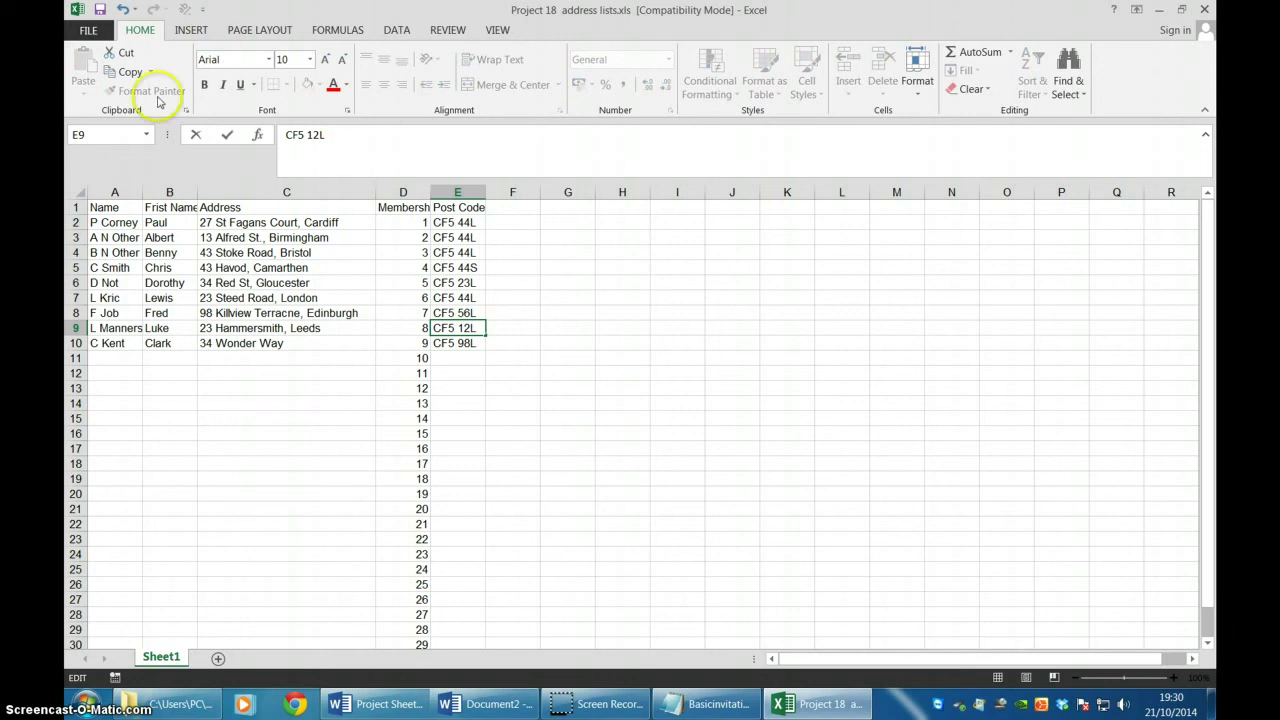
Save and close the address list workbook, and reopen mail merged letter.docx in Word with its recipient data loaded
{"action": "left_click", "coordinate": [101, 10]}
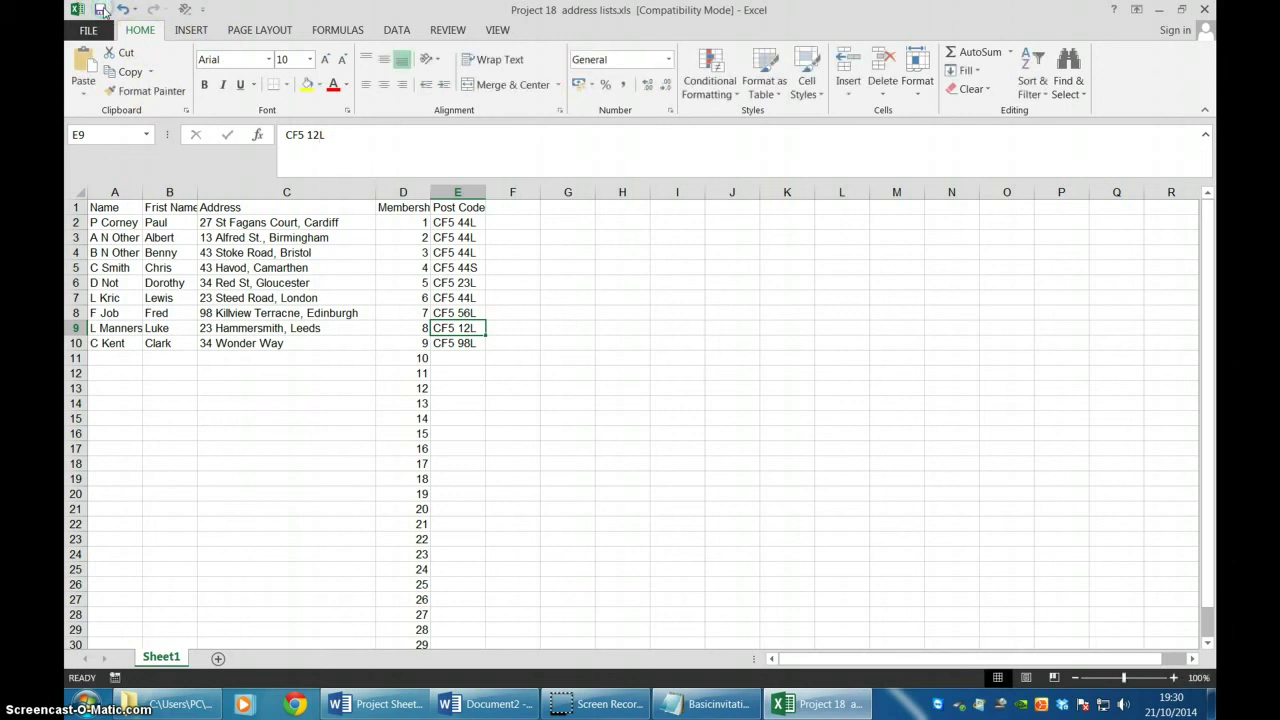
{"action": "left_click", "coordinate": [1207, 10]}
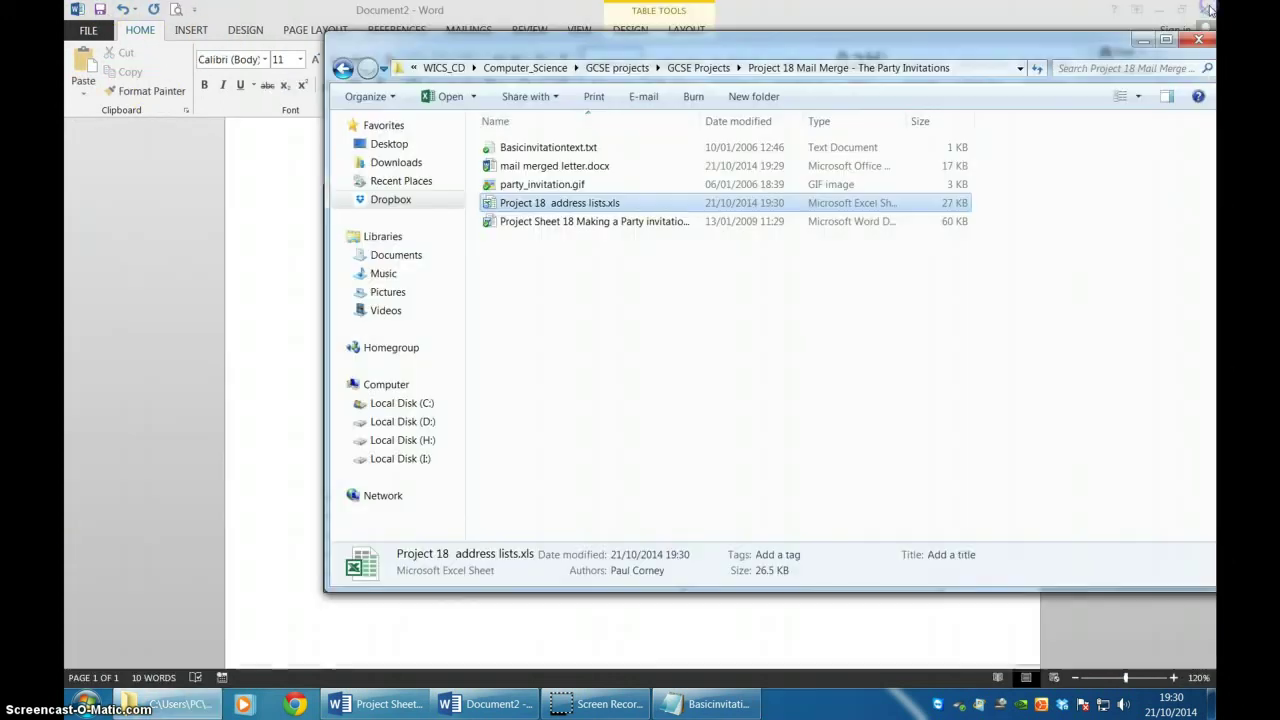
{"action": "double_click", "coordinate": [555, 166]}
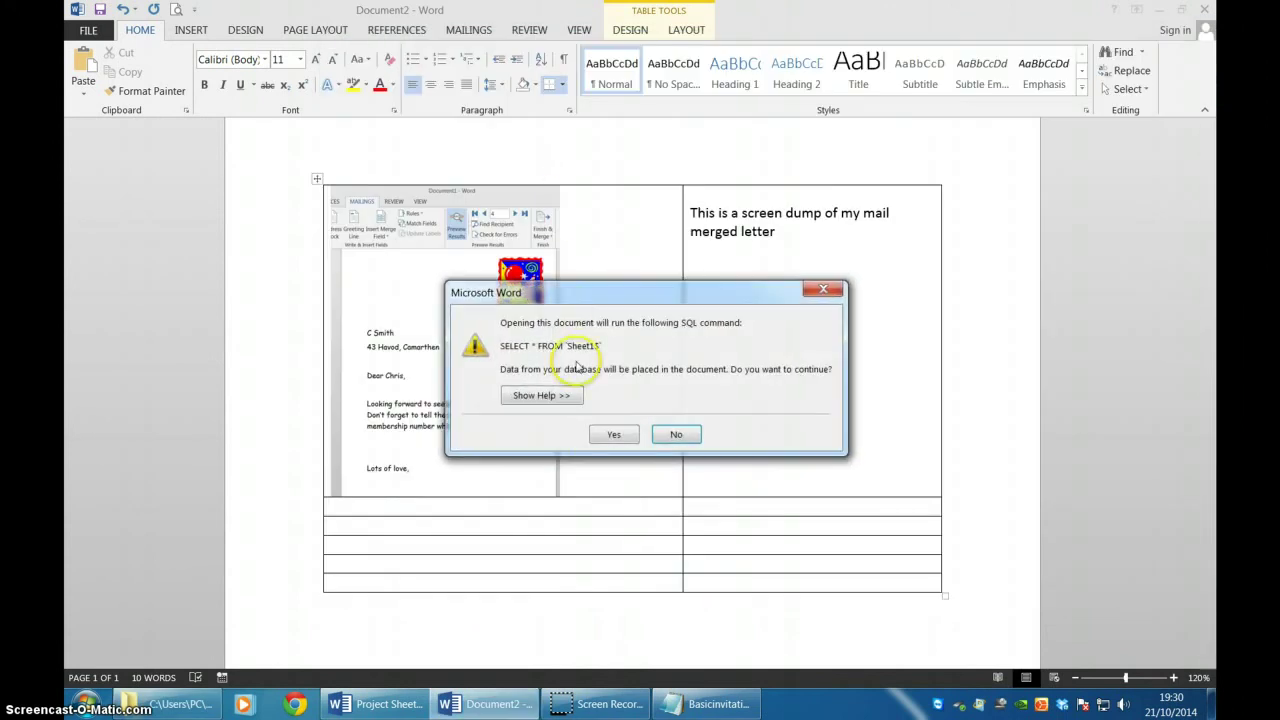
{"action": "left_click", "coordinate": [612, 434]}
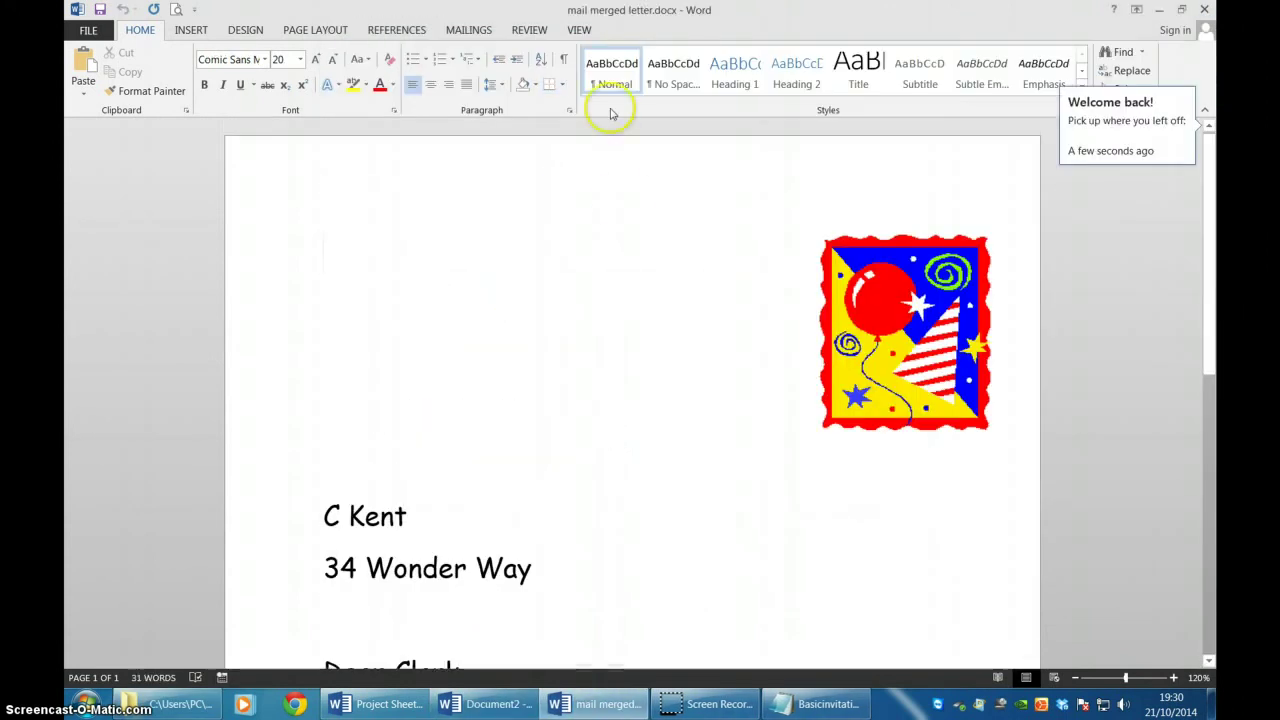
Insert the Post_Code merge field at the start of the letter
{"action": "left_click", "coordinate": [470, 30]}
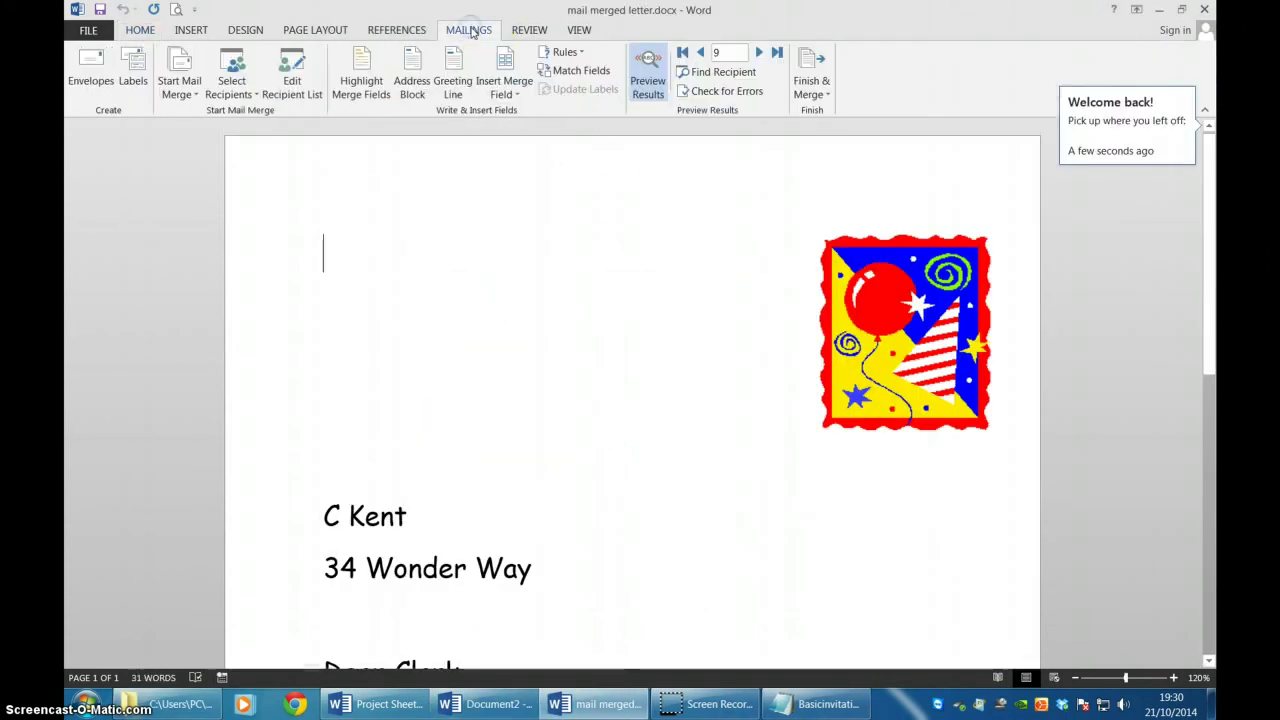
{"action": "left_click", "coordinate": [516, 94]}
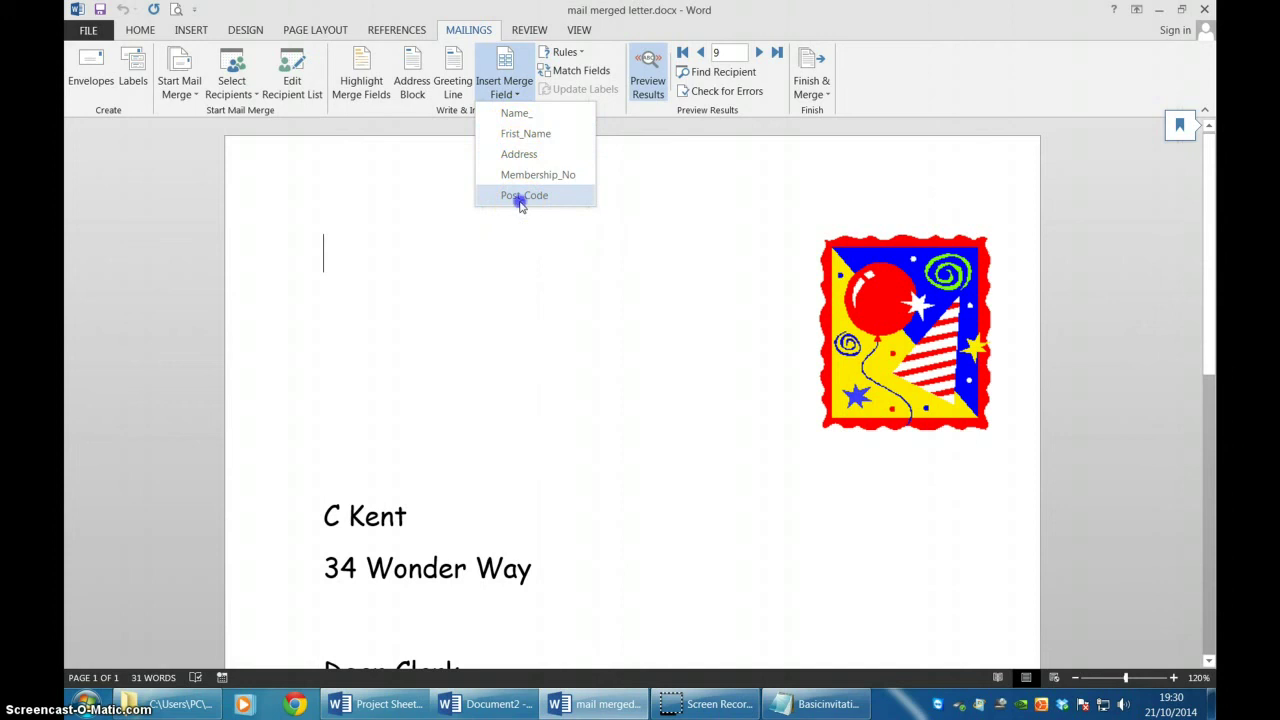
{"action": "left_click", "coordinate": [520, 196]}
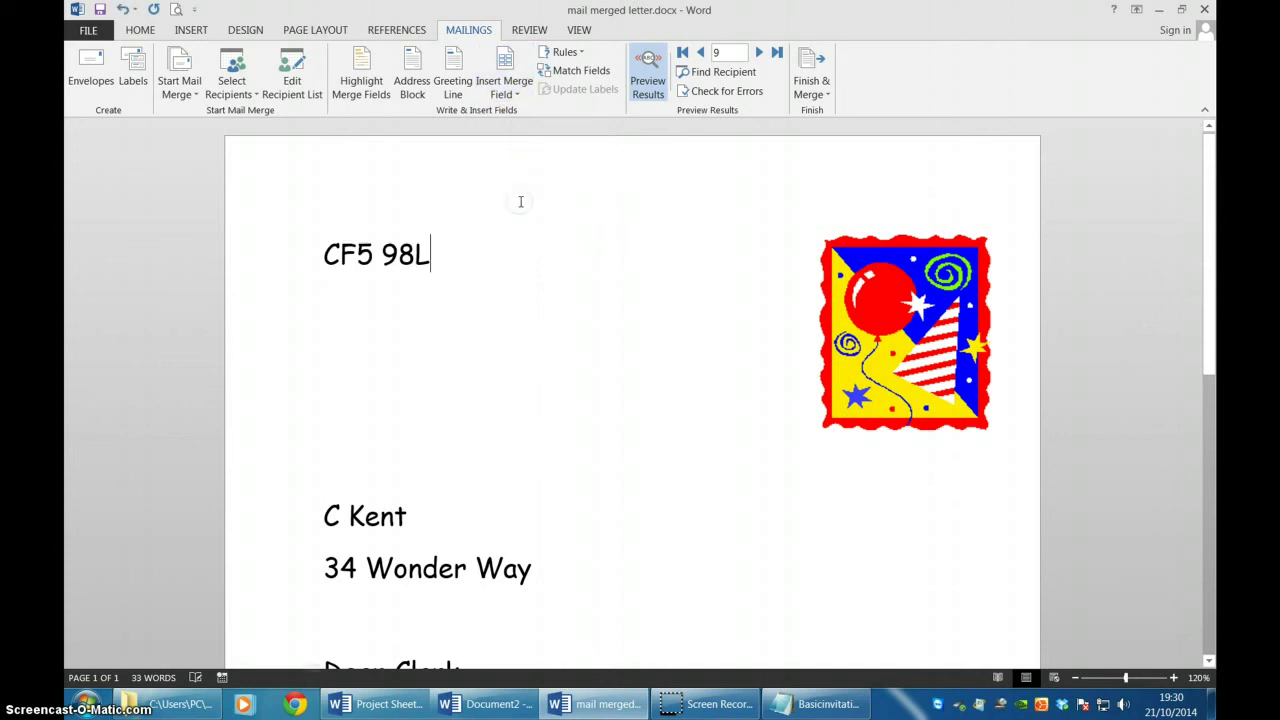
Turn off the results preview and move the Post_Code field onto the line directly below the Address field
{"action": "left_click", "coordinate": [637, 80]}
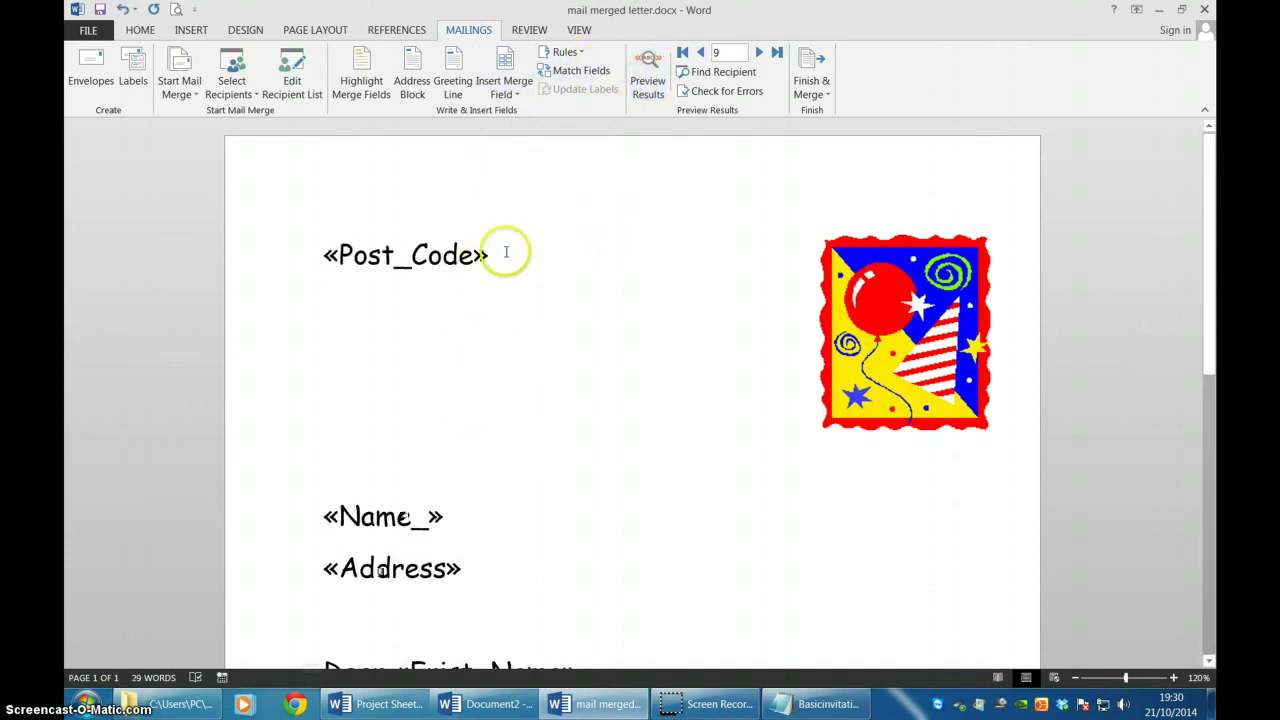
{"action": "left_click", "coordinate": [266, 251]}
{"action": "left_click_drag", "start_coordinate": [376, 258], "coordinate": [405, 616]}
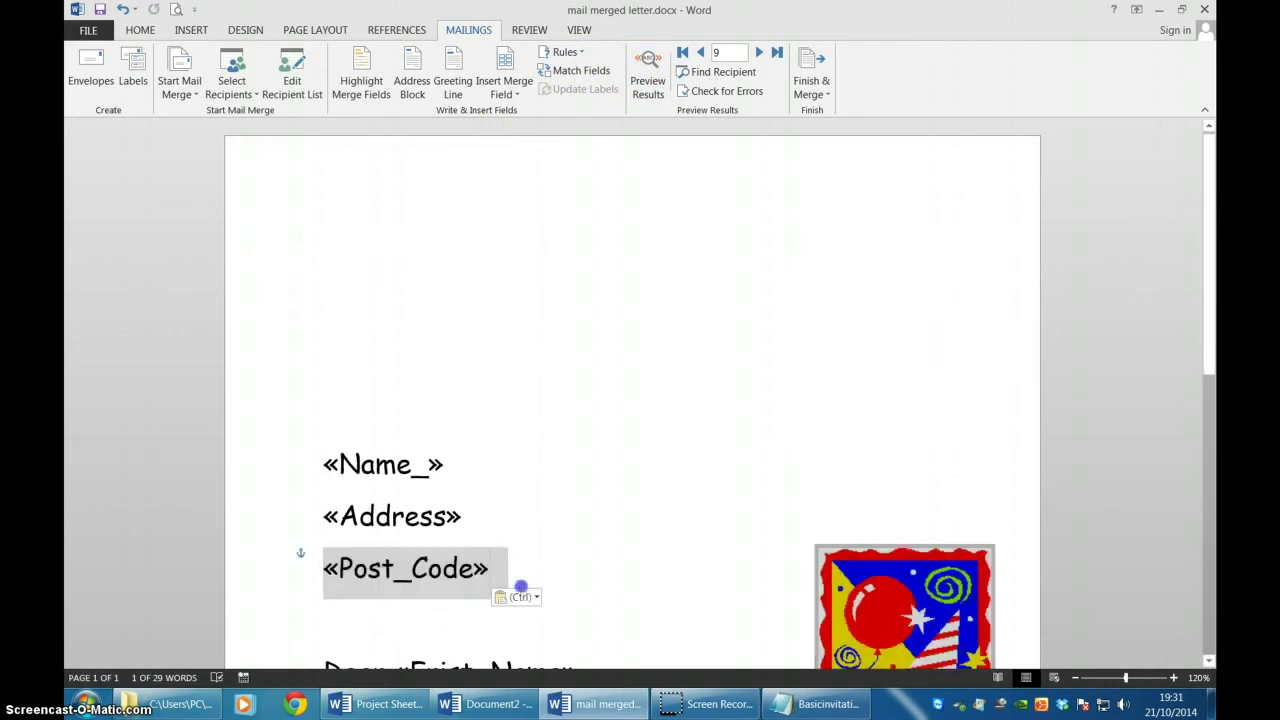
{"action": "left_click", "coordinate": [523, 580]}
Move the party picture back up the page so it sits beside and above the name and address fields
{"action": "scroll", "coordinate": [938, 613], "scroll_direction": "down", "scroll_amount": 2}
{"action": "scroll", "coordinate": [938, 613], "scroll_direction": "down", "scroll_amount": 3}
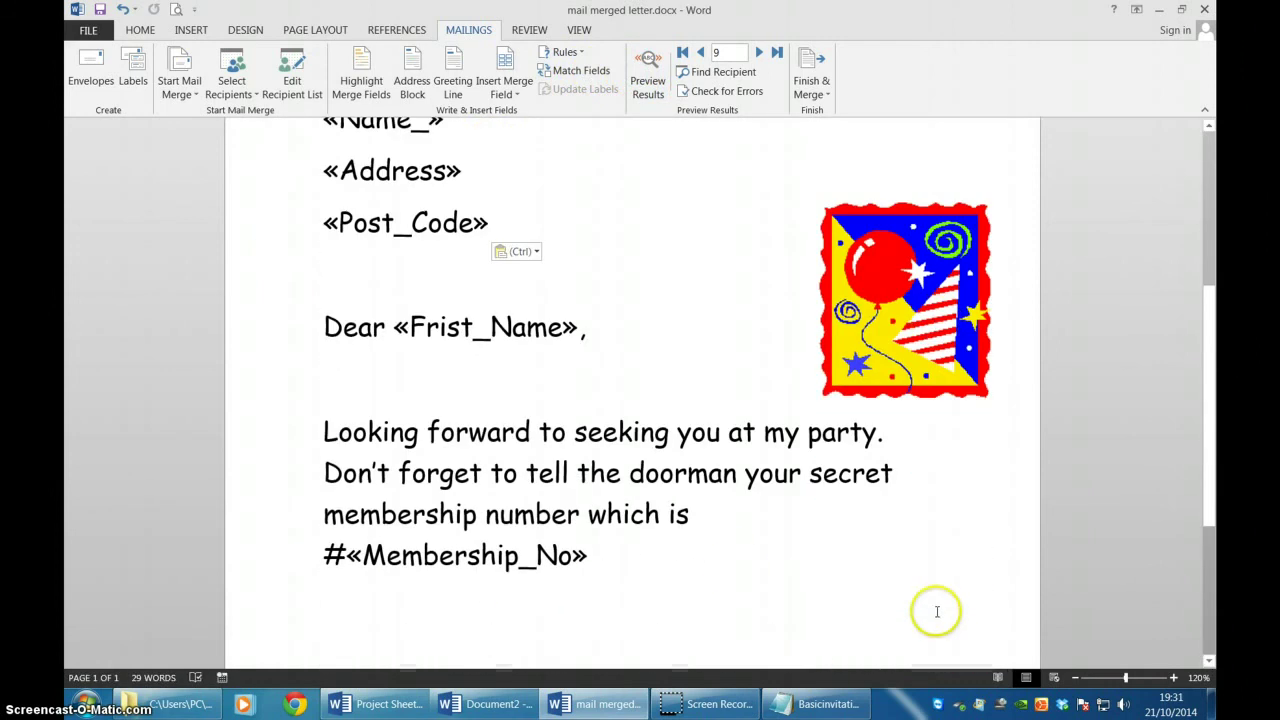
{"action": "left_click_drag", "start_coordinate": [934, 311], "coordinate": [933, 212]}
{"action": "scroll", "coordinate": [933, 212], "scroll_direction": "up", "scroll_amount": 2}
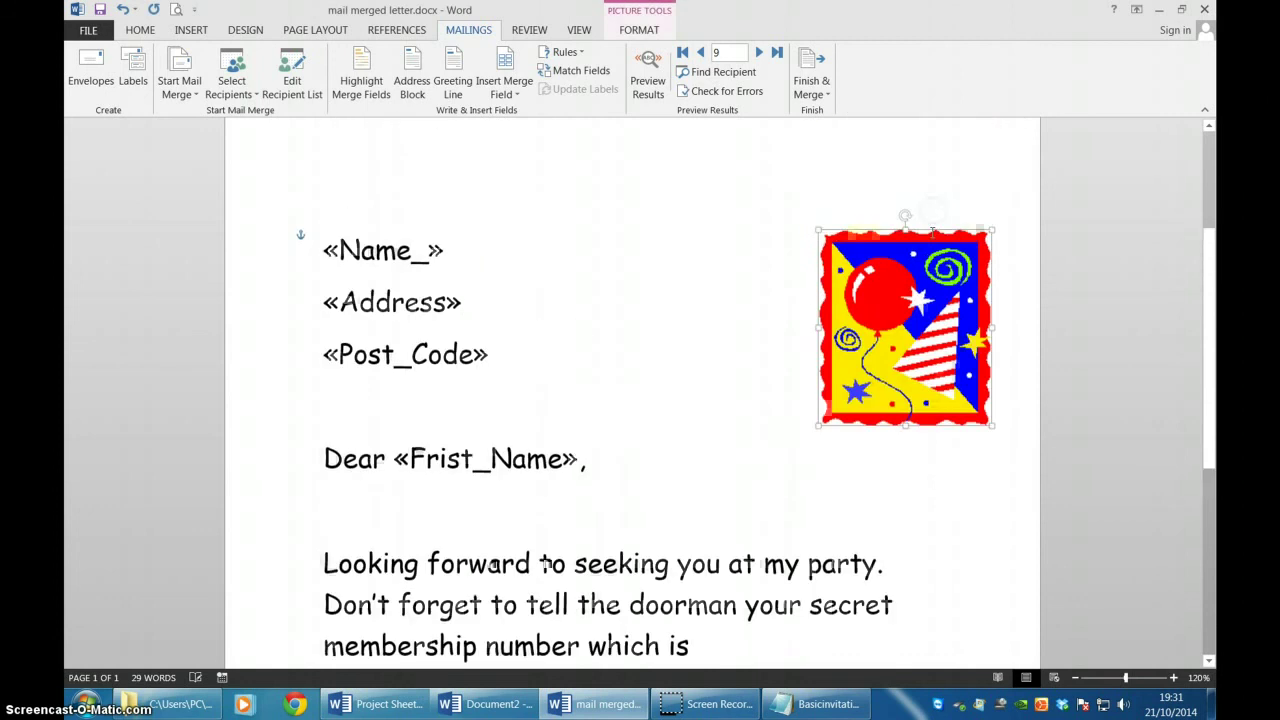
{"action": "left_click_drag", "start_coordinate": [928, 278], "coordinate": [924, 195]}
{"action": "scroll", "coordinate": [925, 217], "scroll_direction": "down", "scroll_amount": 3}
{"action": "scroll", "coordinate": [924, 225], "scroll_direction": "up", "scroll_amount": 1}
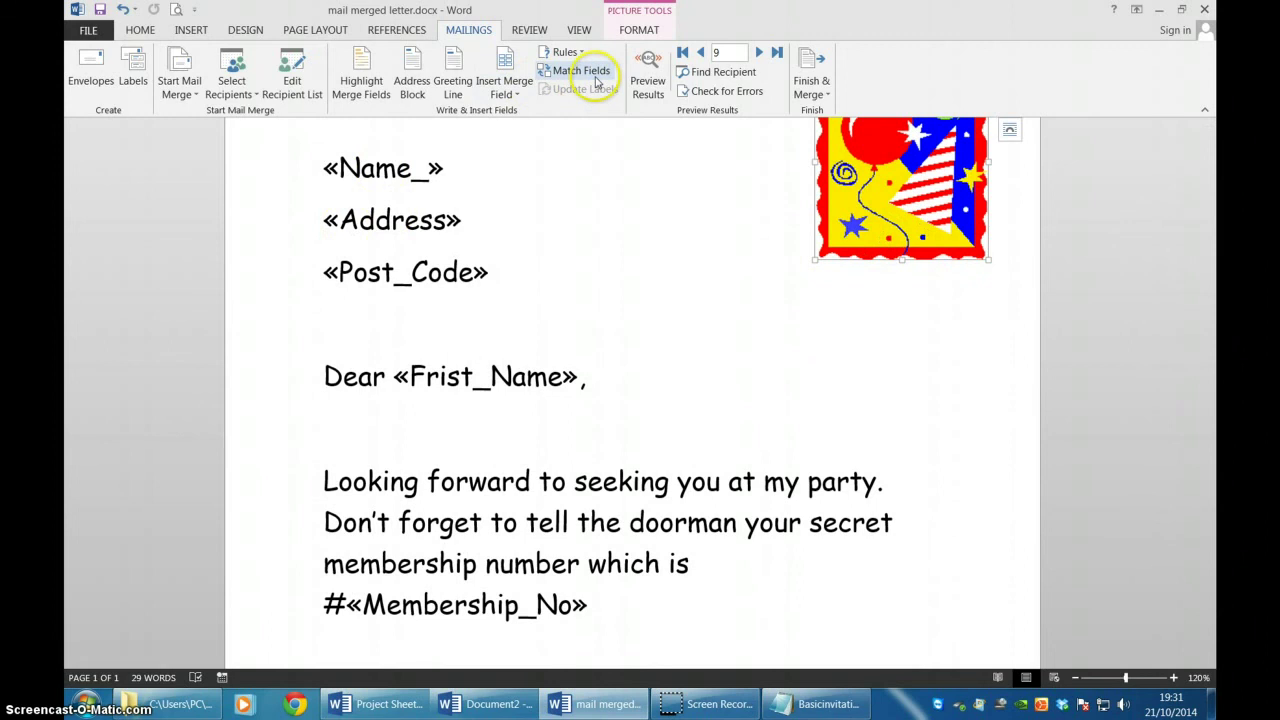
Preview the merged letter with its post code and paste a screenshot of it into the second row's first cell of Document2's table
{"action": "left_click", "coordinate": [646, 85]}
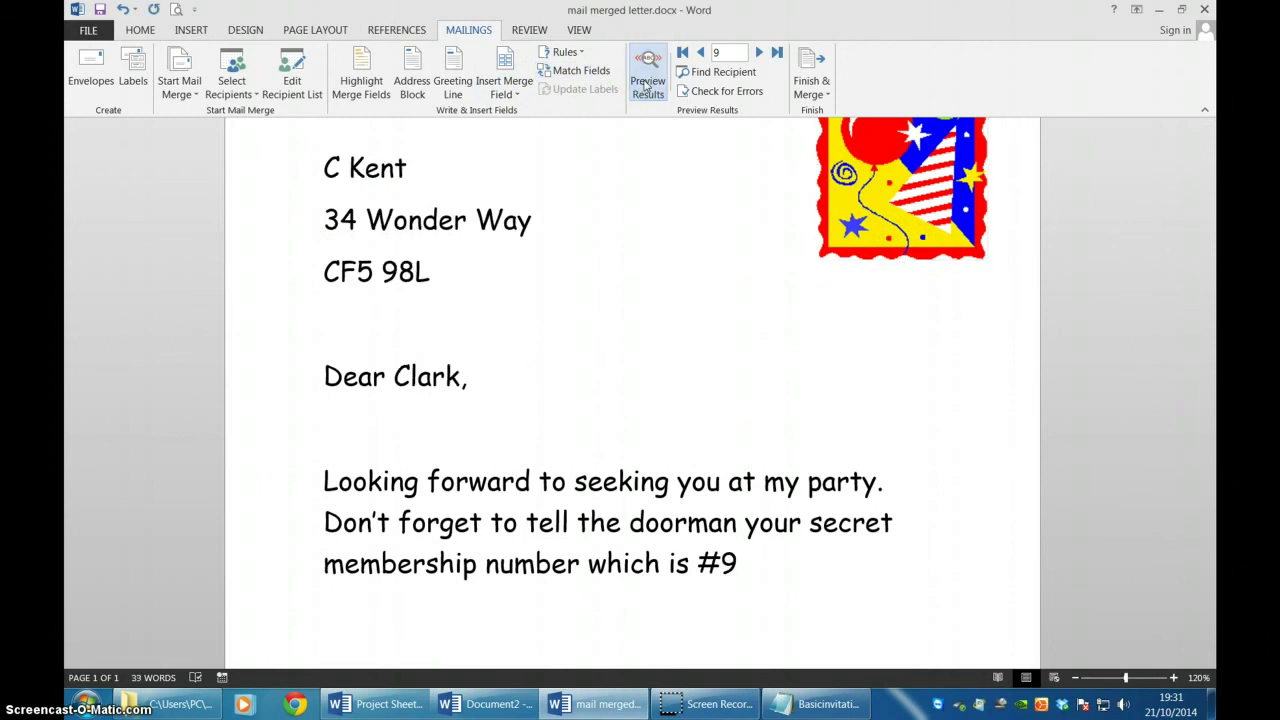
{"action": "left_click", "coordinate": [372, 276]}
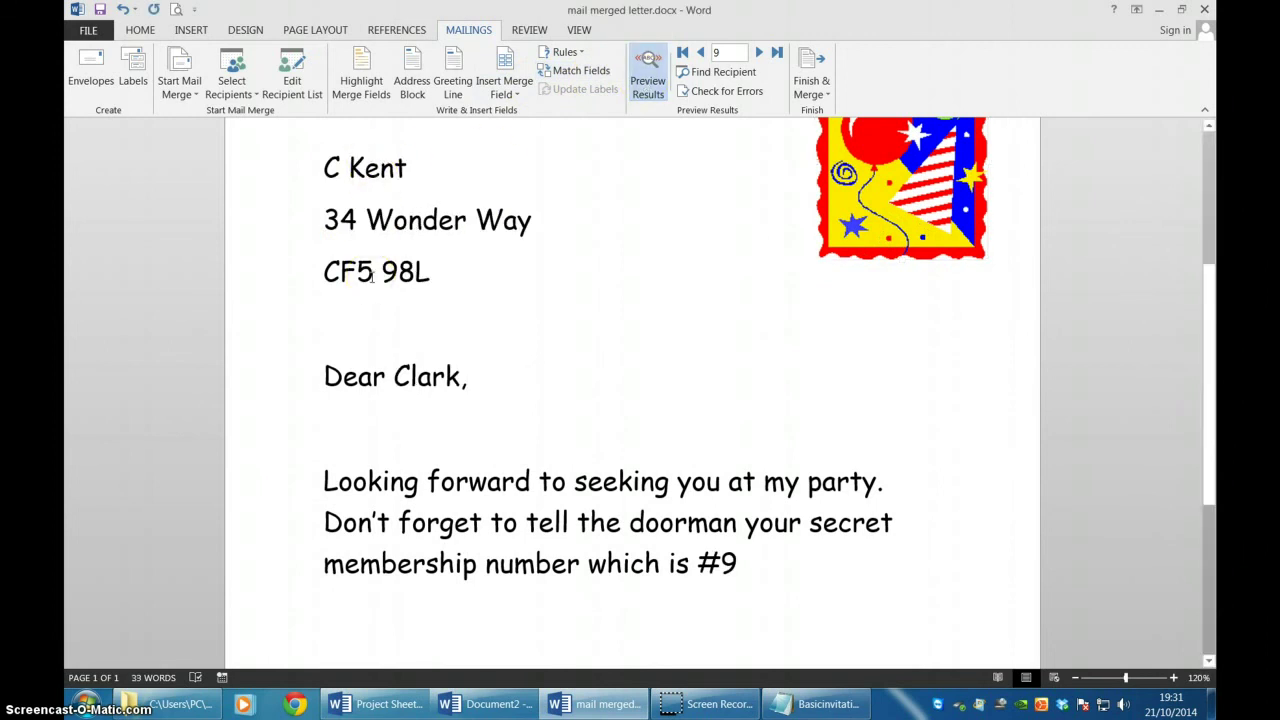
{"action": "key", "text": "alt+Tab"}
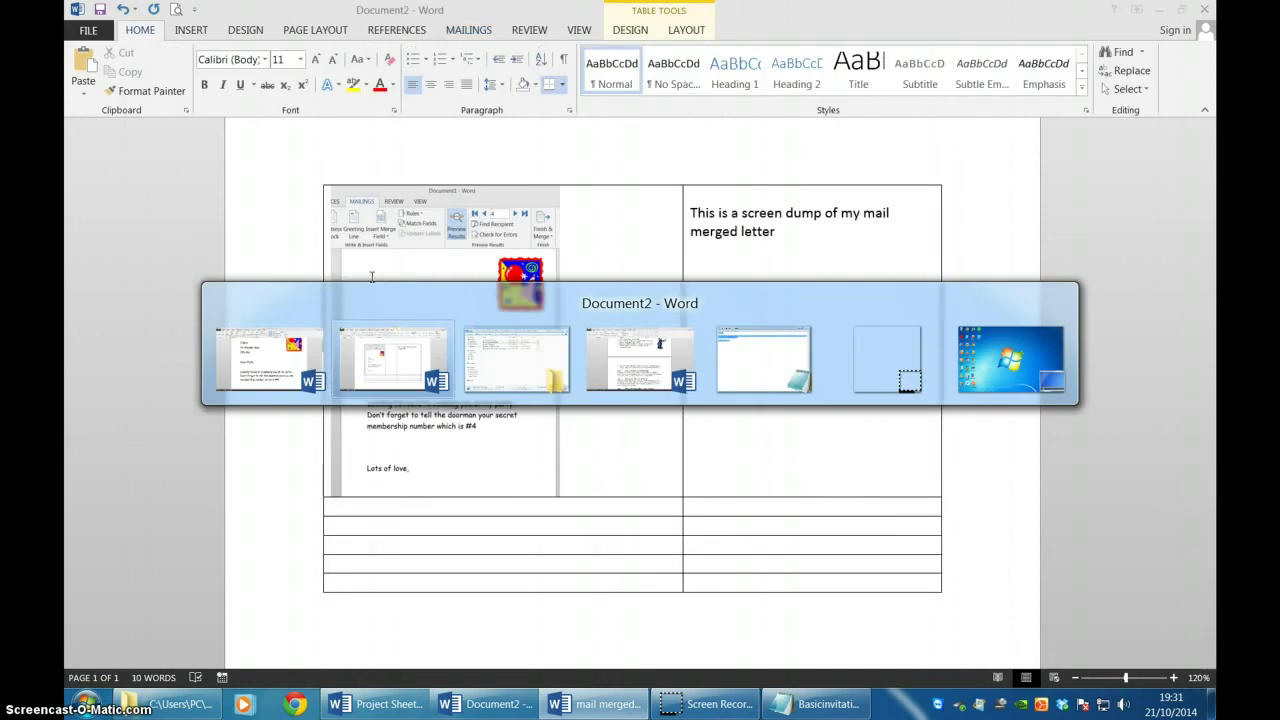
{"action": "key", "text": "Tab"}
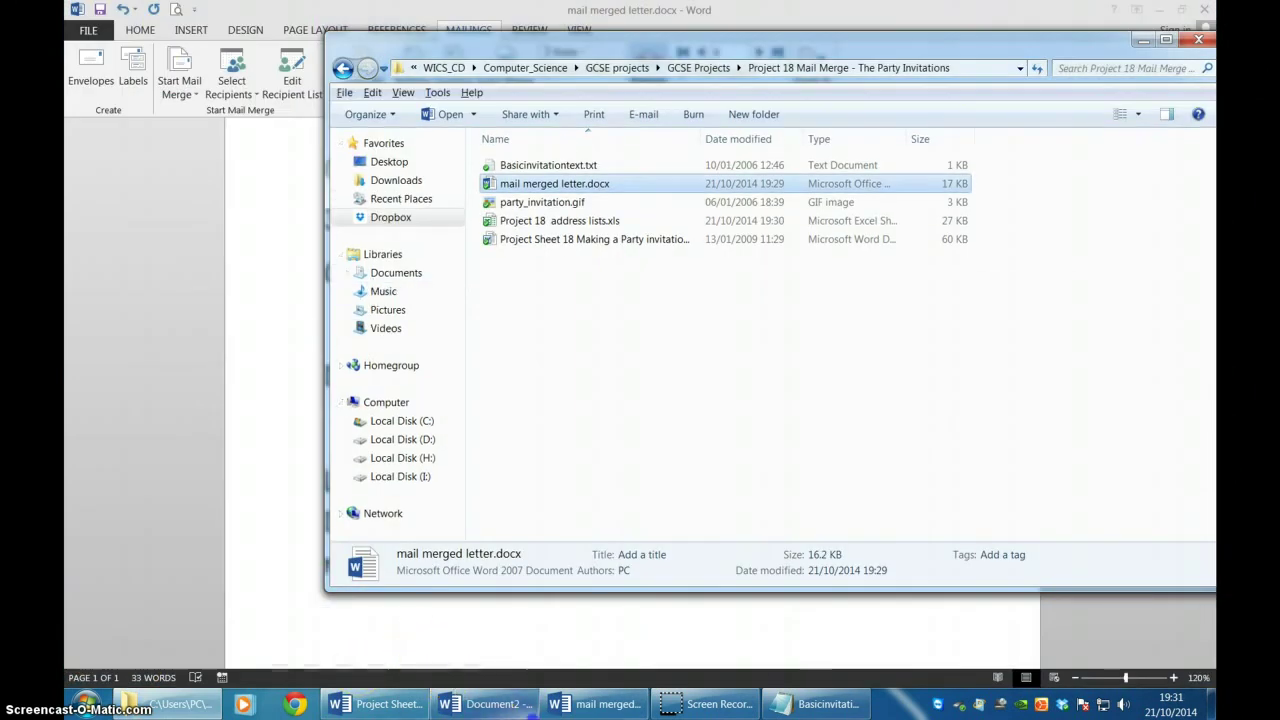
{"action": "left_click", "coordinate": [460, 698]}
{"action": "left_click", "coordinate": [368, 505]}
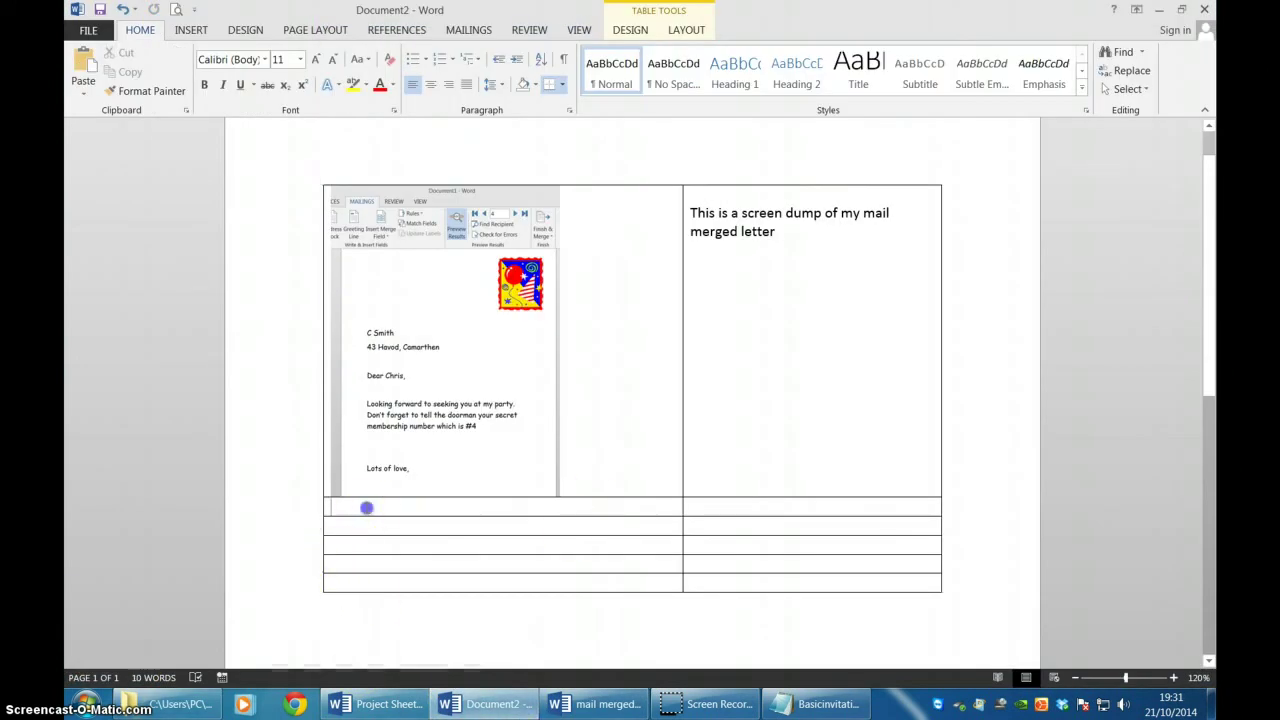
{"action": "key", "text": "ctrl+v"}
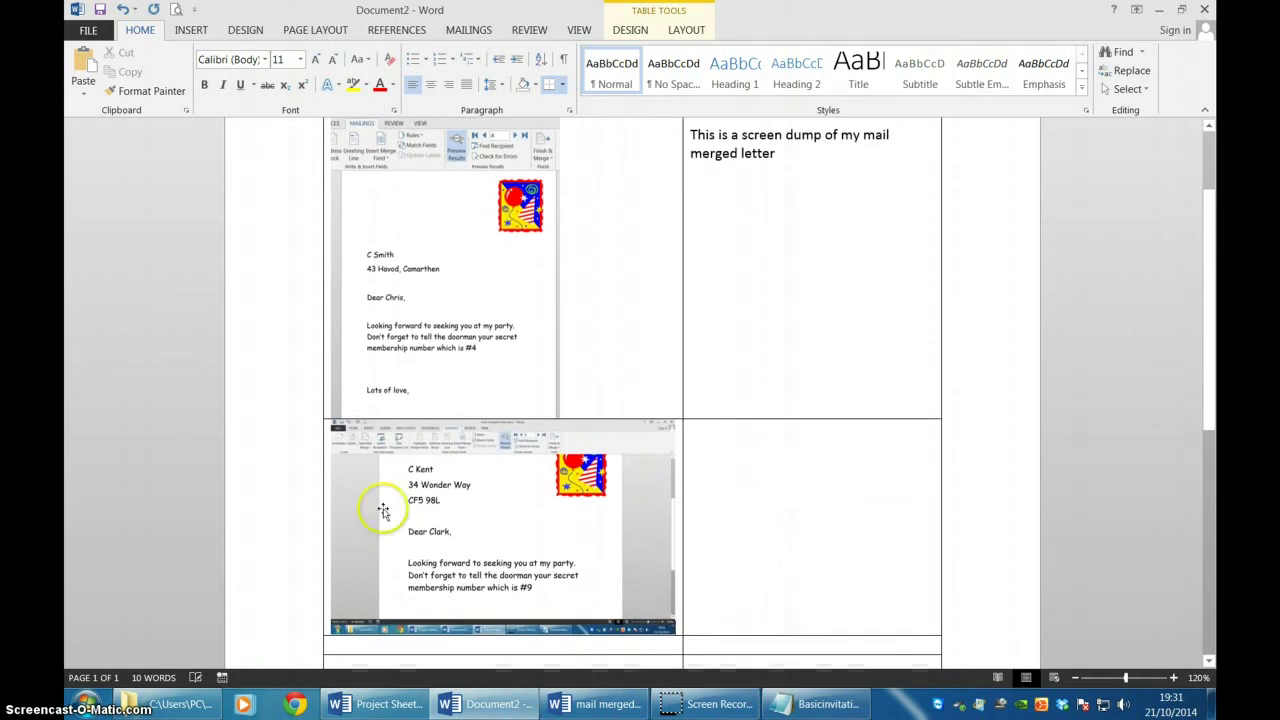
Caption the new screenshot in the adjacent cell with "I have now added an additional field, POST CODE."
{"action": "left_click", "coordinate": [756, 488]}
{"action": "type", "text": "I"}
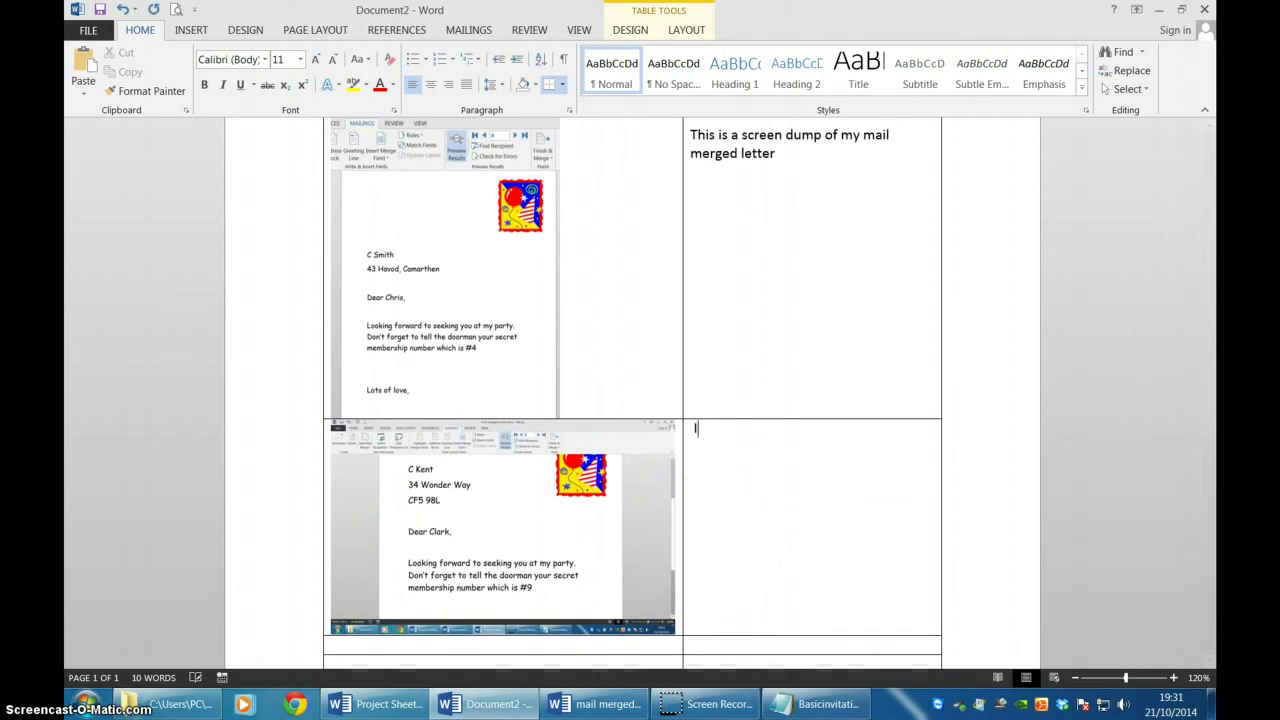
{"action": "type", "text": " have now adde"}
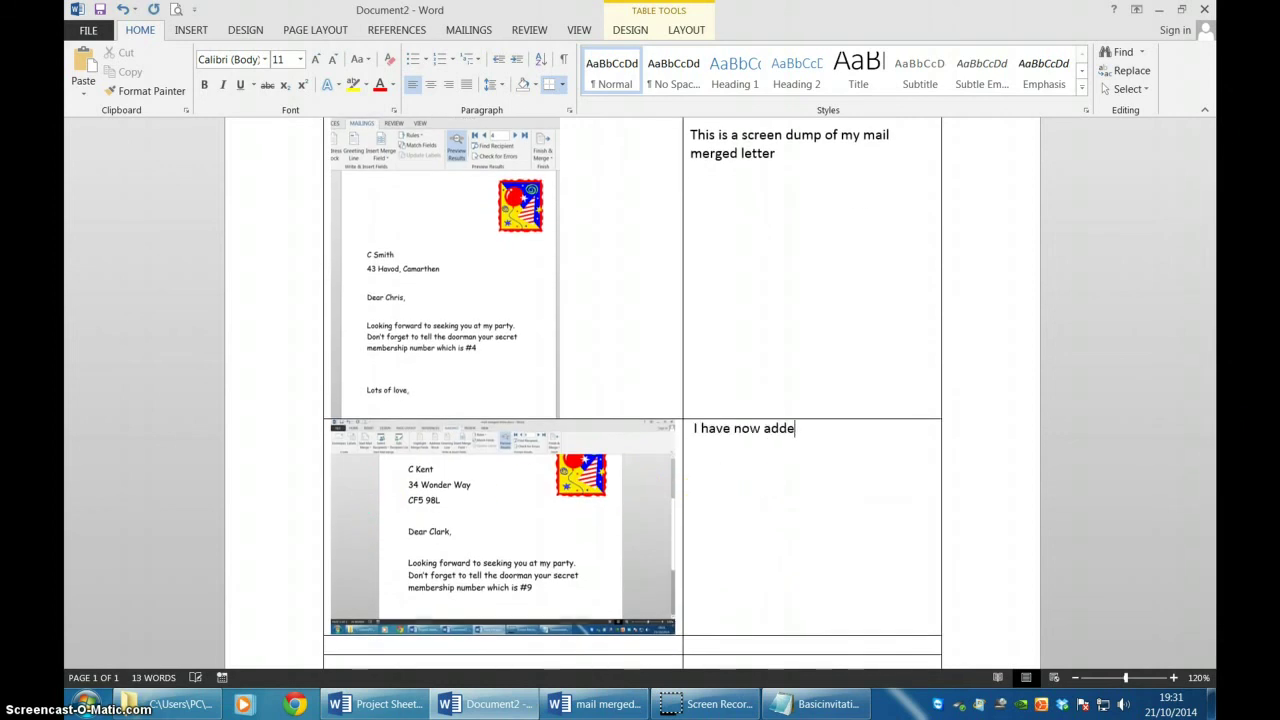
{"action": "type", "text": "d an additional field, POS"}
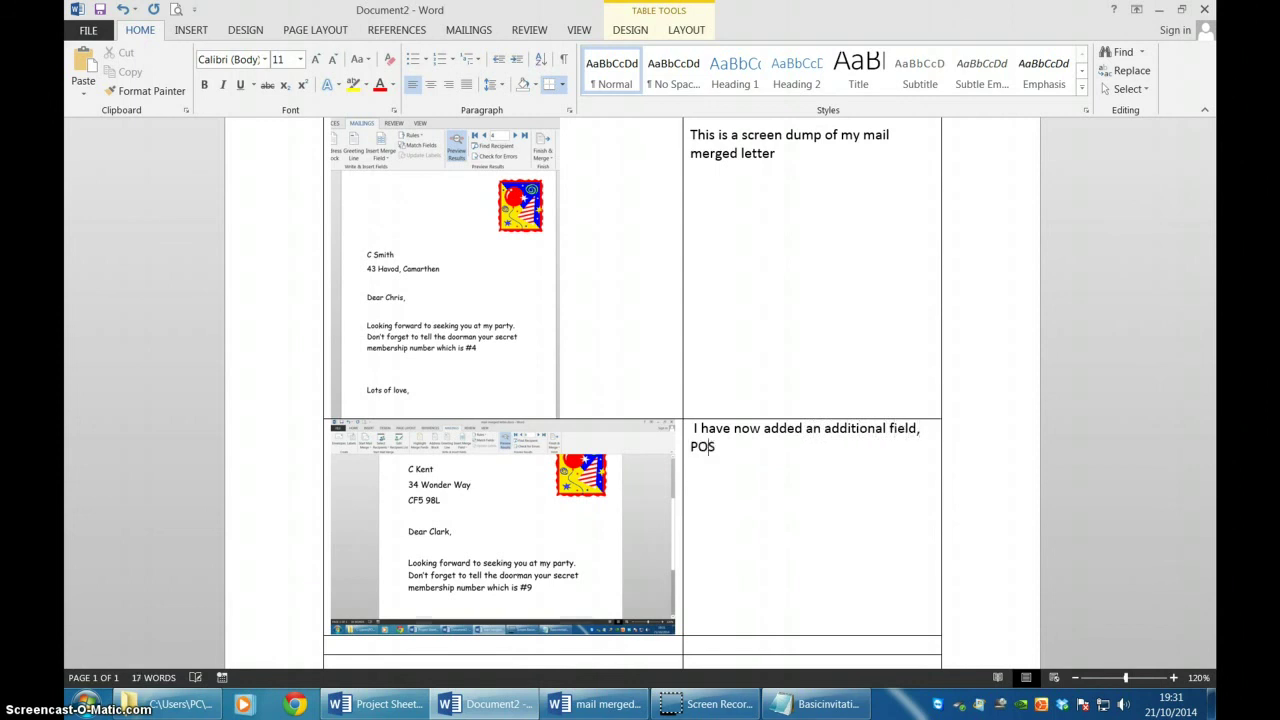
{"action": "type", "text": "T CODE."}
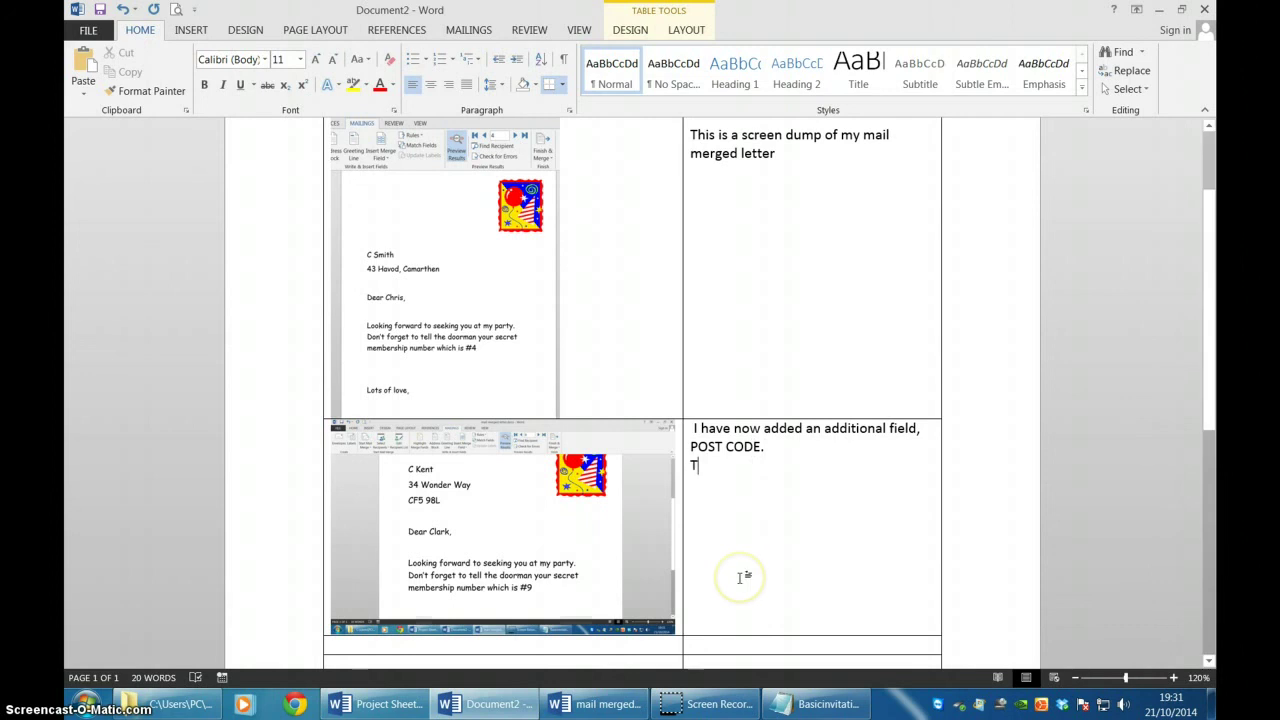
Start a second caption line reading "This is displayed in the final", correcting typing errors
{"action": "type", "text": "This is "}
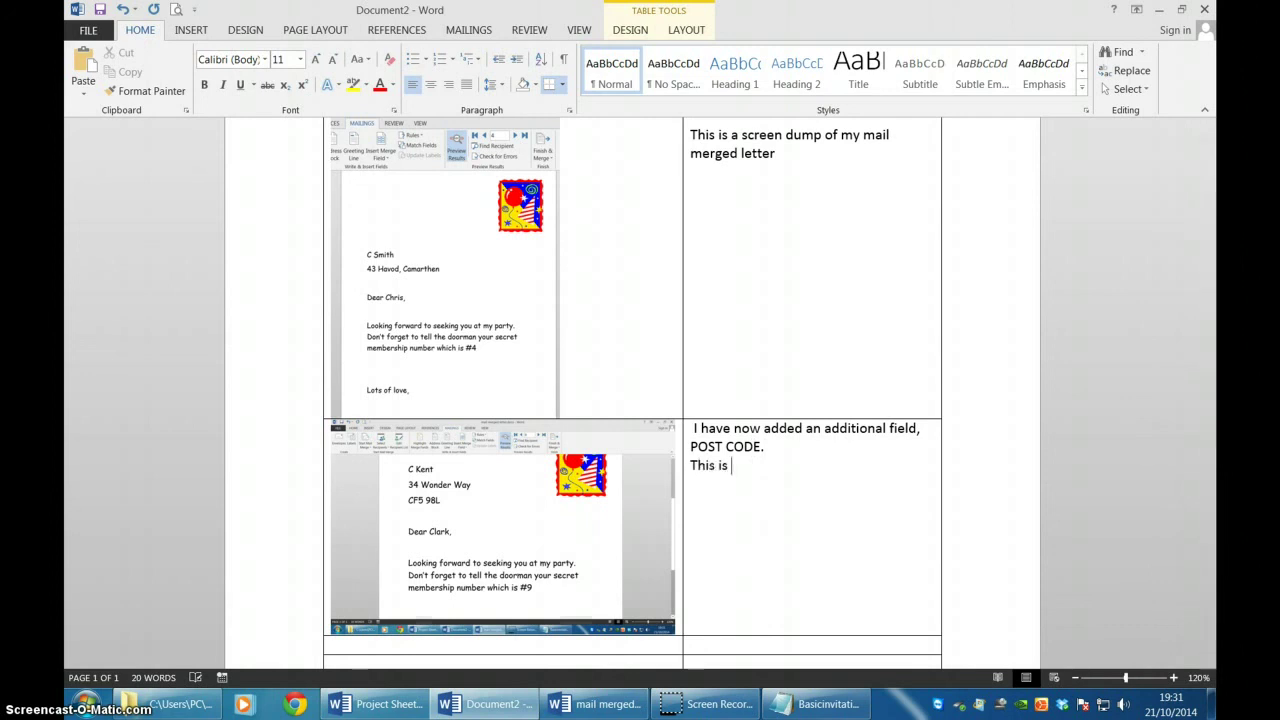
{"action": "type", "text": "displaye"}
{"action": "key", "text": "BackSpace"}
{"action": "key", "text": "BackSpace"}
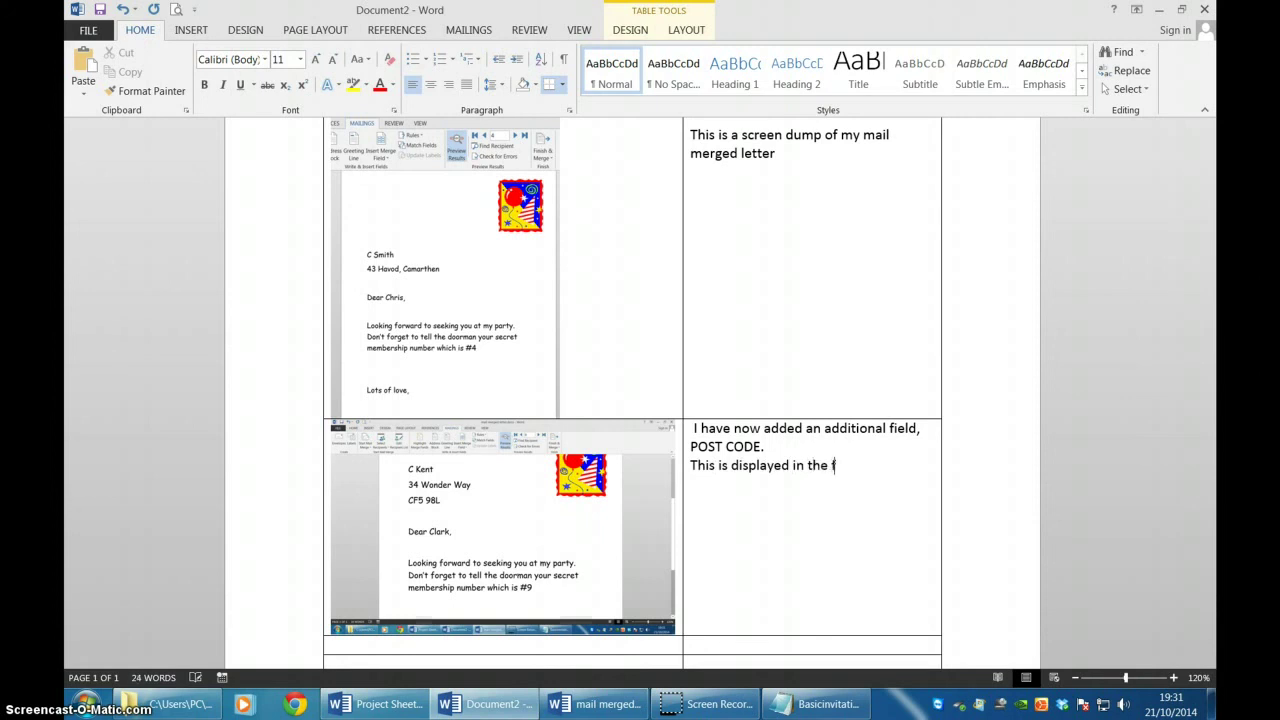
{"action": "type", "text": "ianl"}
{"action": "key", "text": "BackSpace"}
{"action": "type", "text": "l"}
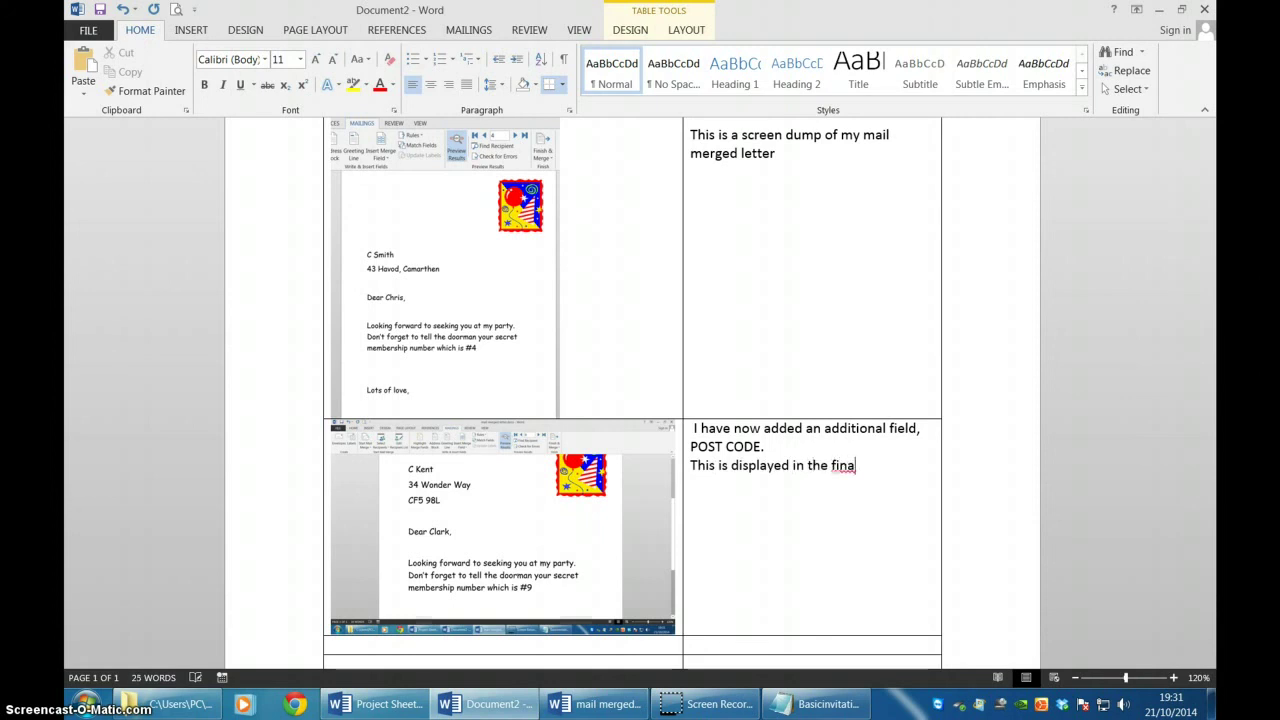